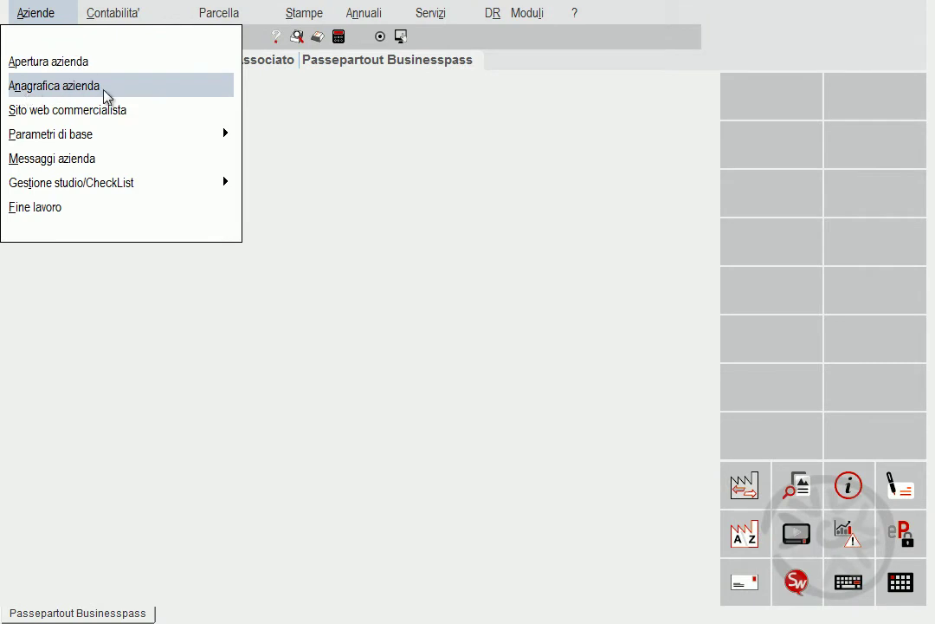
Step: In the company record, set Gruppo Sprix to 05 Gruppo Sprix Antiriciclaggio
click(104, 93)
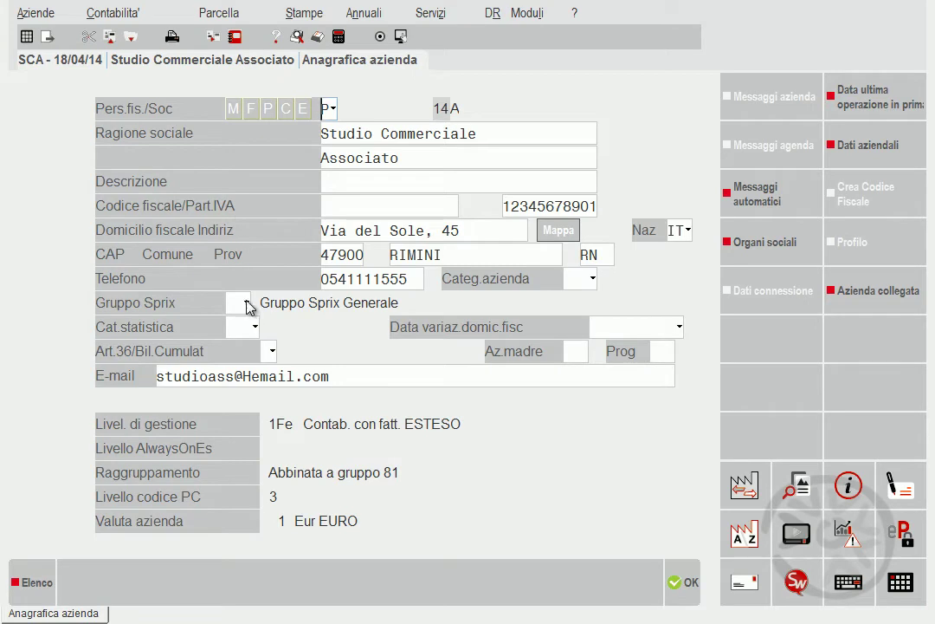
click(245, 304)
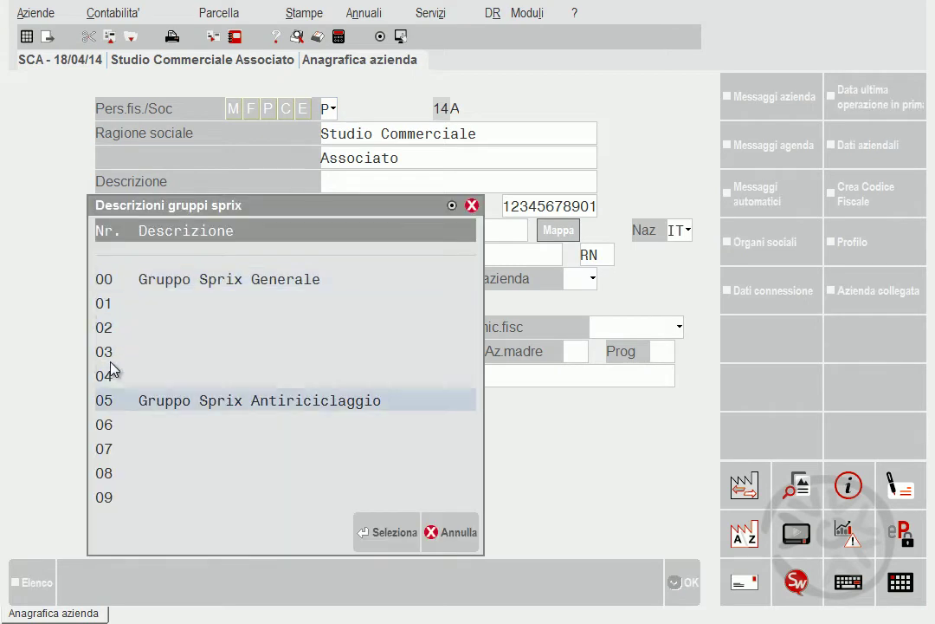
click(362, 531)
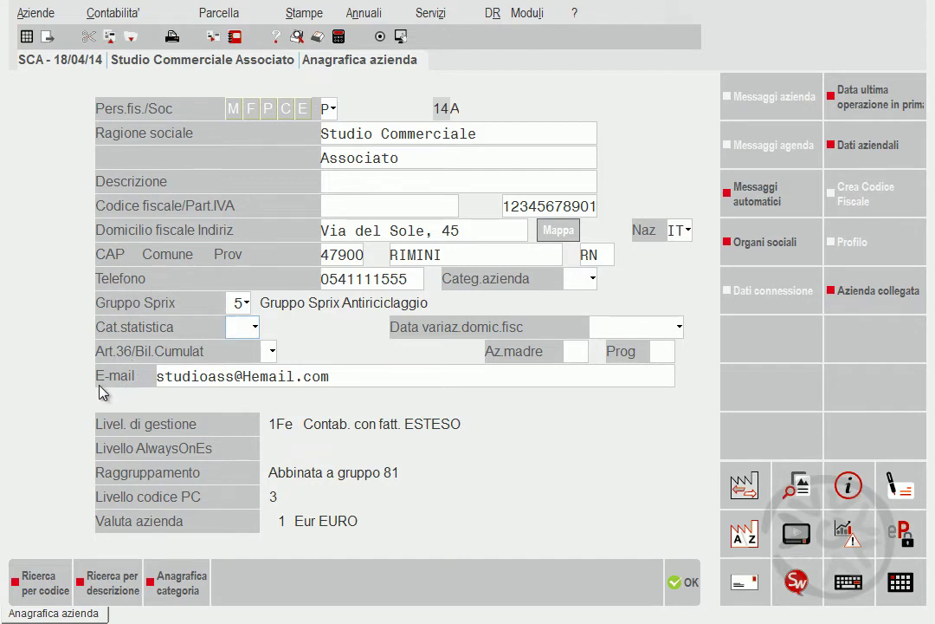
Step: Save the company record, then launch Gestione ANTIRICICLAGGIO and open its Parametri azienda table
click(680, 582)
key(Down)
key(Down)
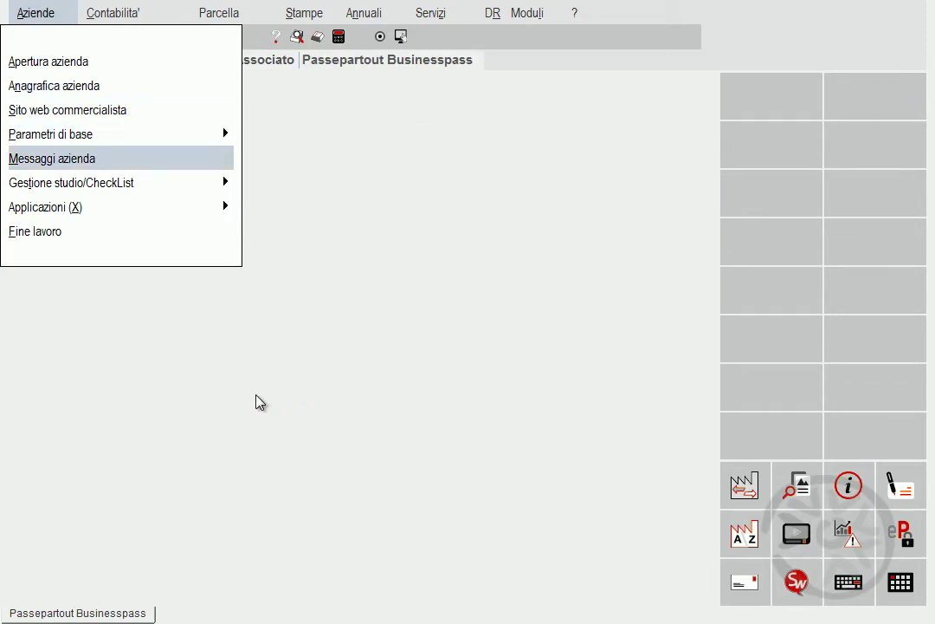
key(Down)
key(Down)
key(Down)
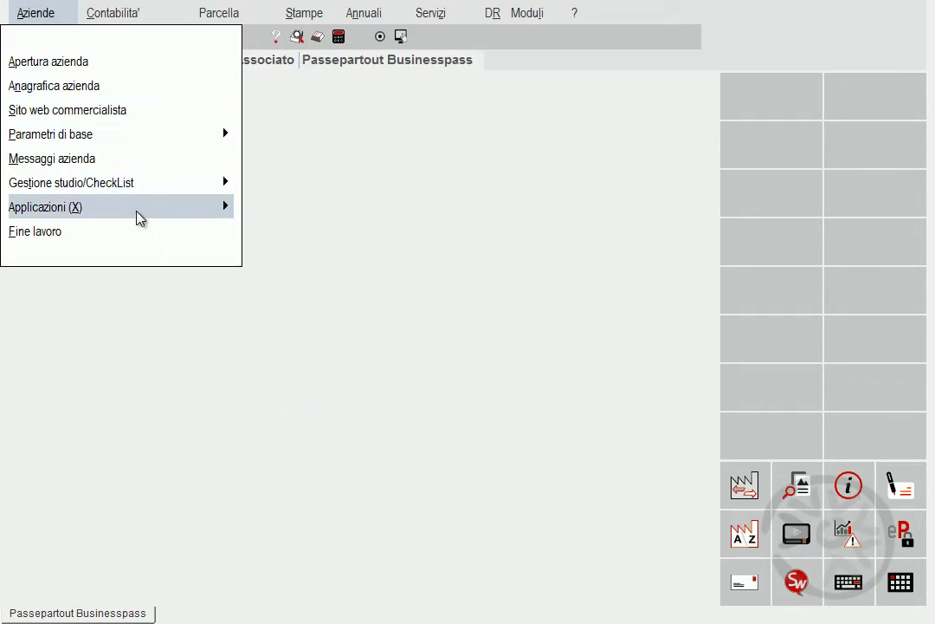
key(Return)
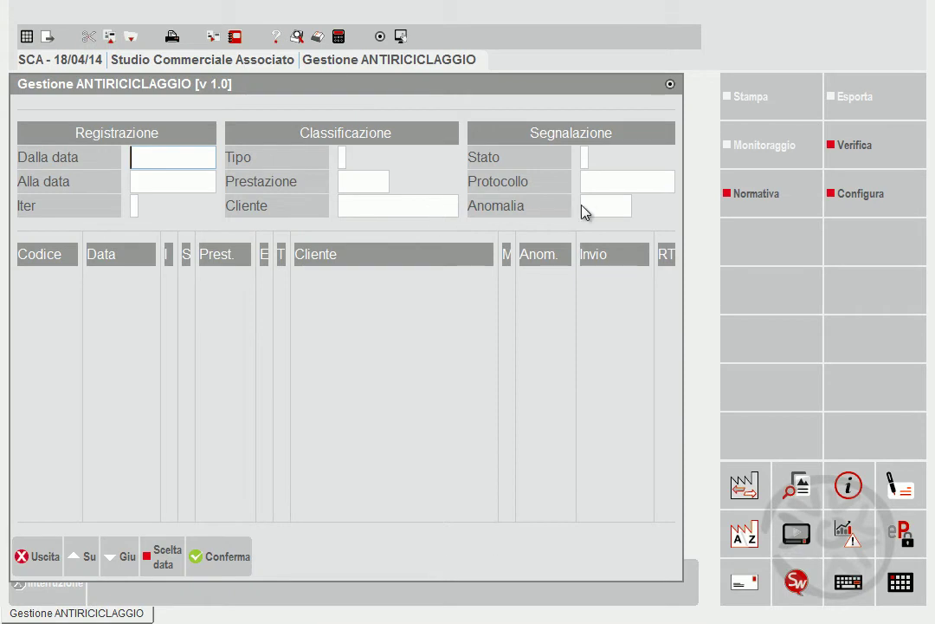
click(856, 192)
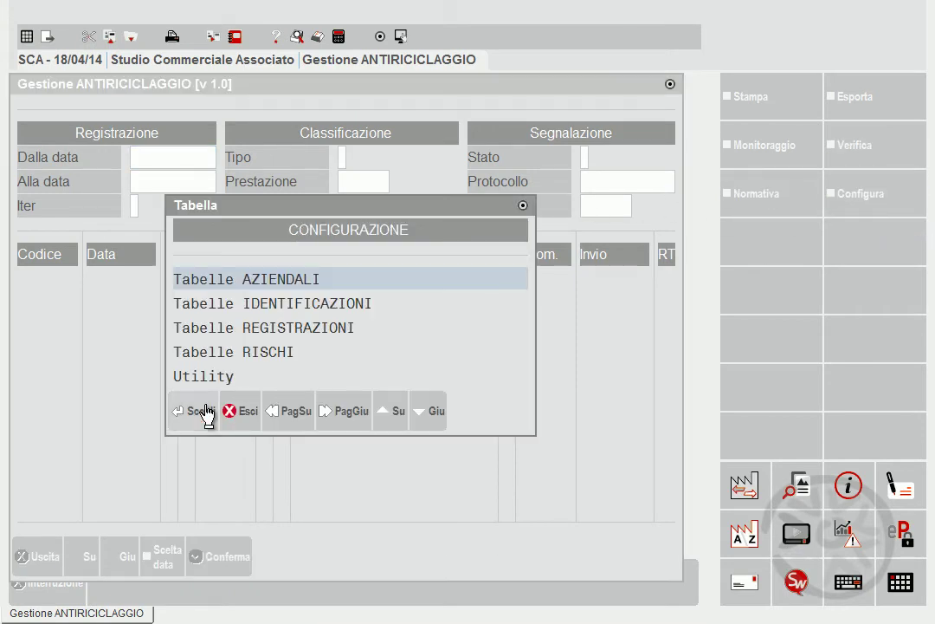
click(198, 410)
click(199, 411)
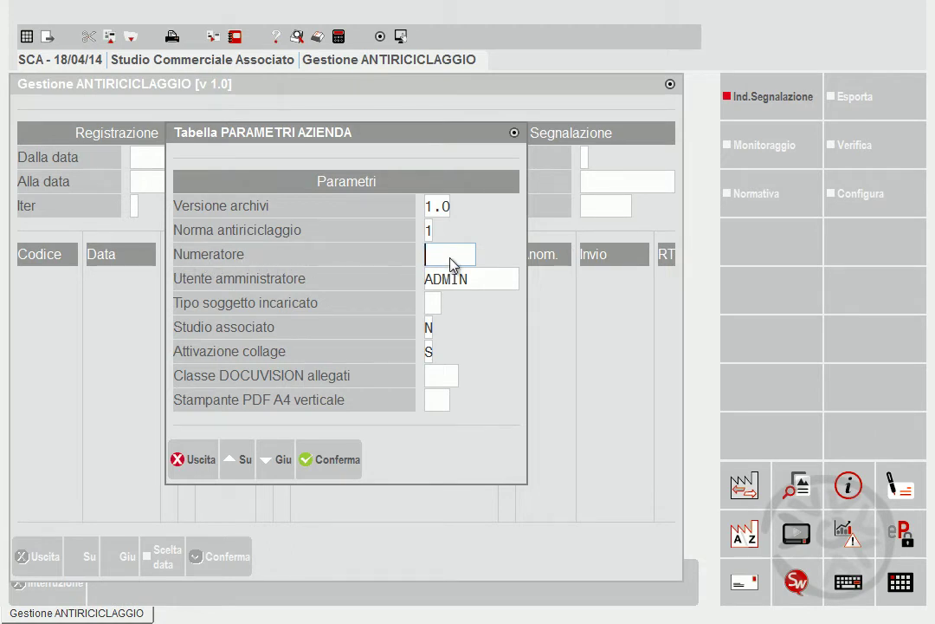
Step: Set Numeratore to 1 and Tipo soggetto incaricato to 22, Dottore commercialista
text(1)
key(Return)
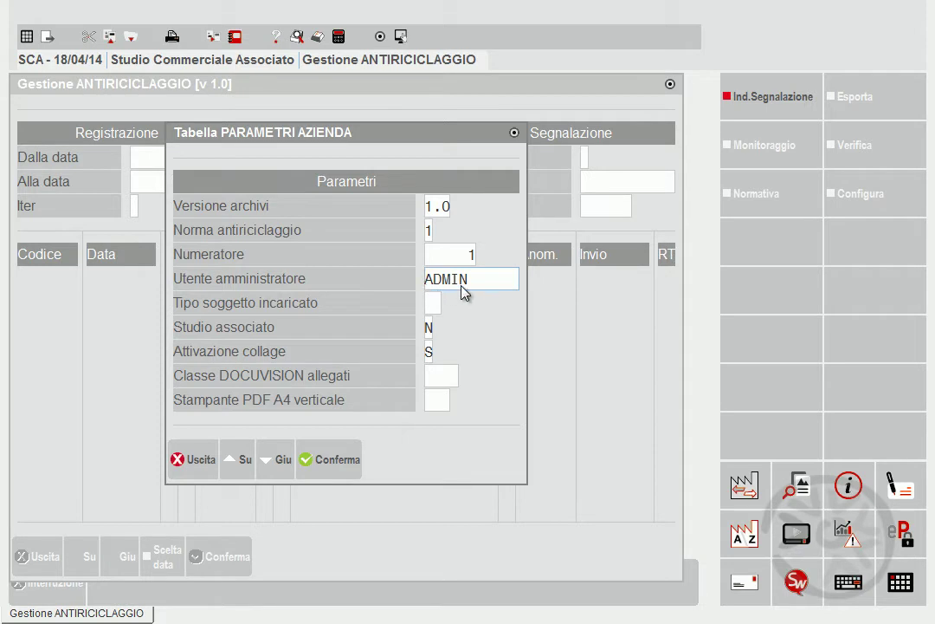
key(Return)
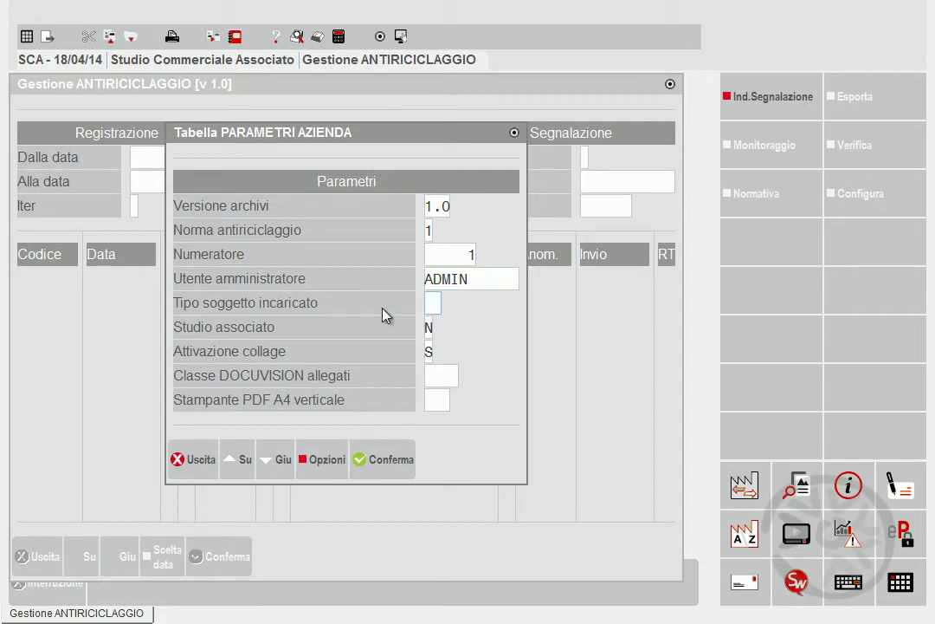
click(327, 459)
key(Down)
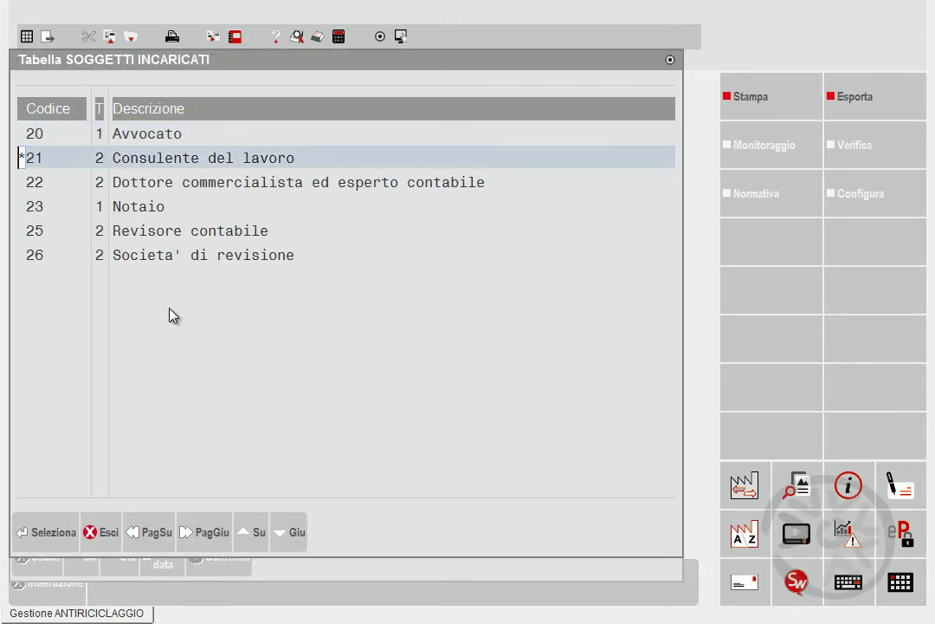
key(Down)
click(52, 537)
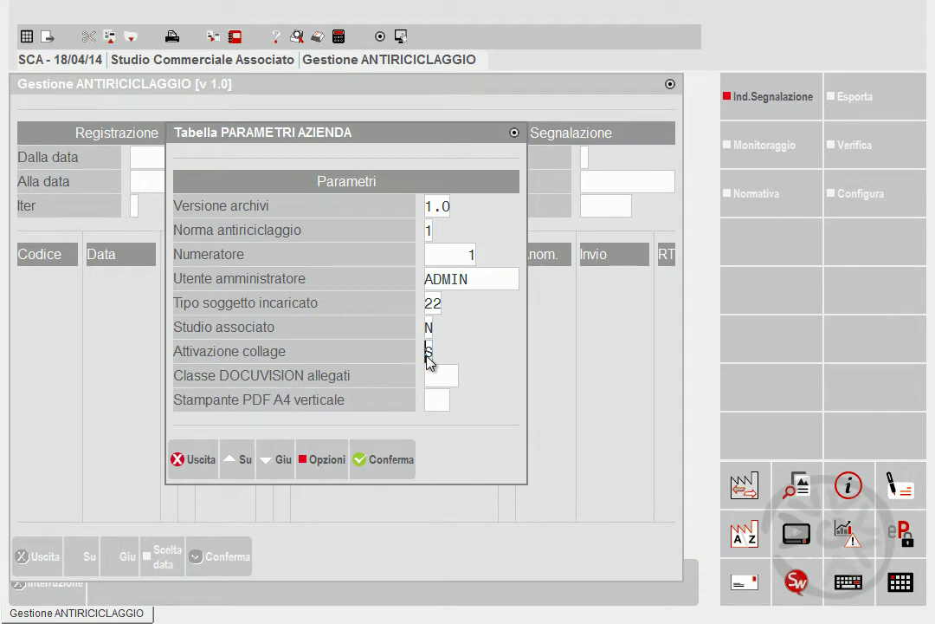
Step: Enter DOCUVISION attachment class 2002 and PDF A4 printer 127
key(Return)
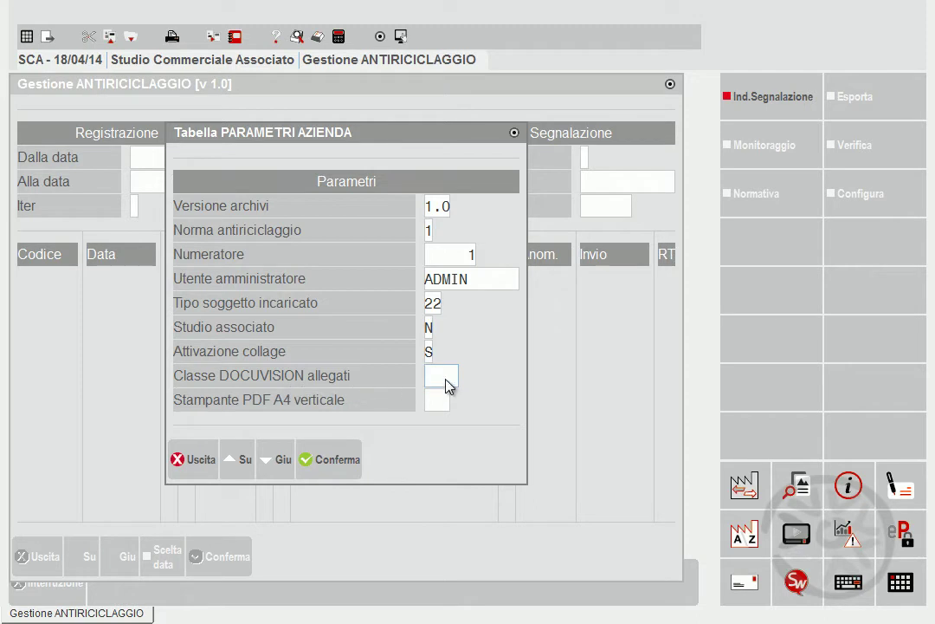
text(2002)
key(Return)
text(127)
Step: In the reporting address form, fill in the heading, Interno 'UFFICIO ANTIRICICLAGGIO' and the street address
click(752, 116)
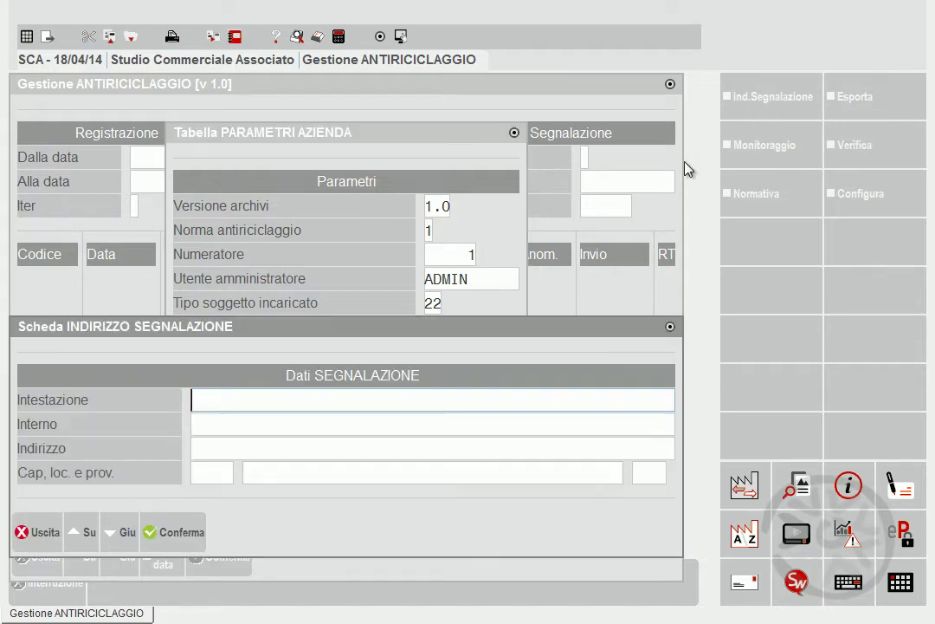
text(Ufficio dei Commercialisti ed Esperti contabili)
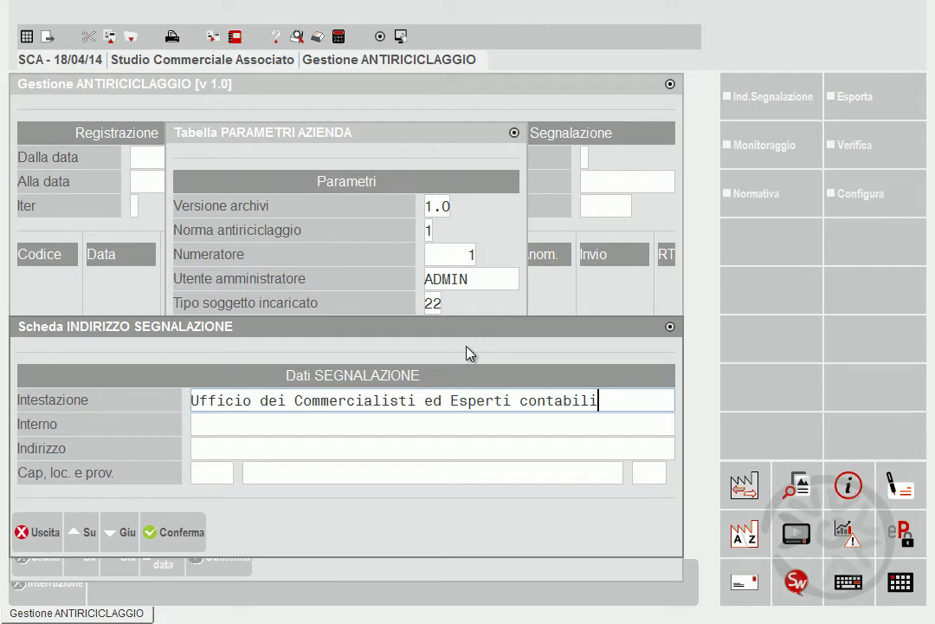
key(Return)
text(UFFICIO ANT)
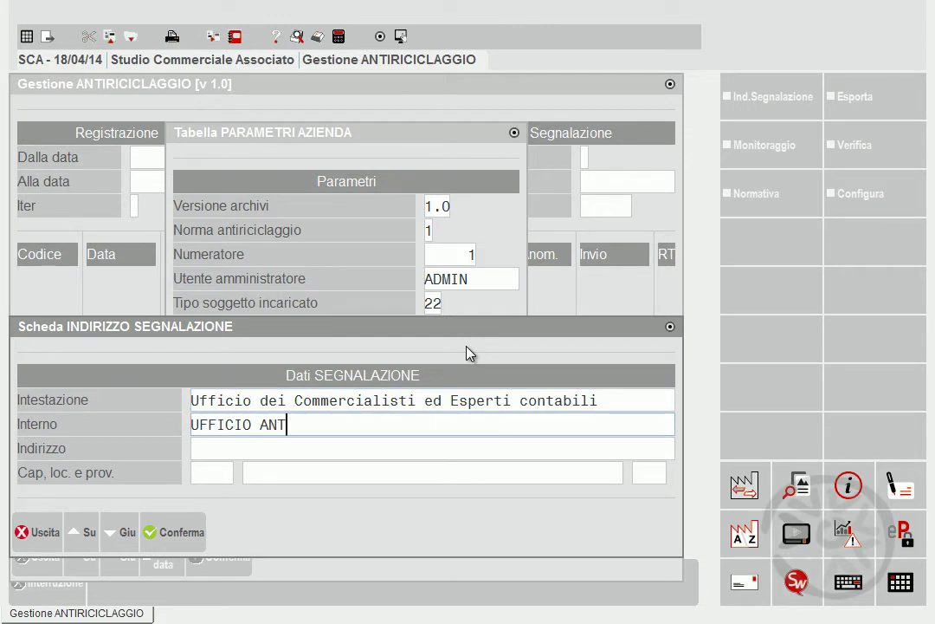
text(IRICICLAGGIO)
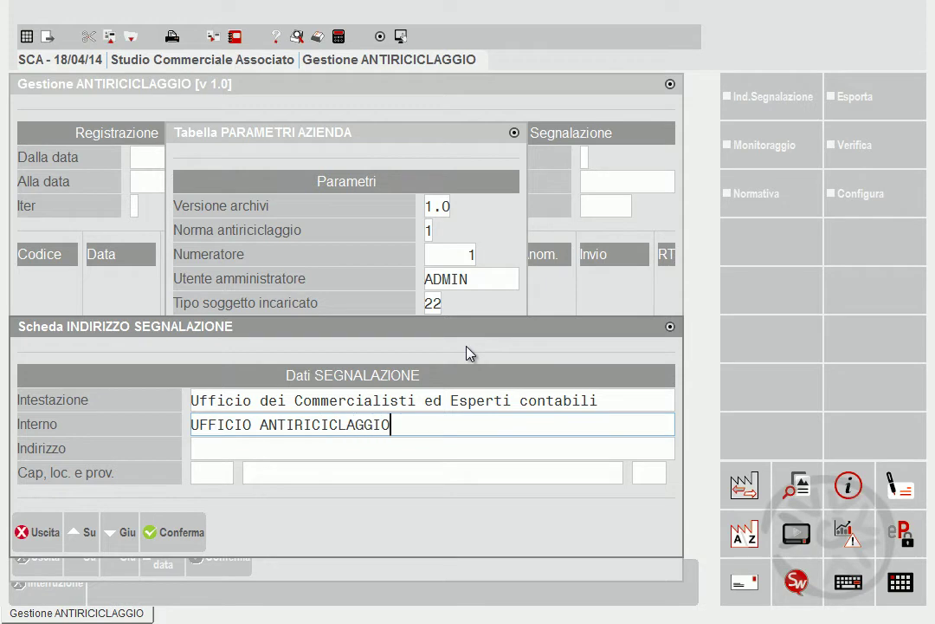
key(Return)
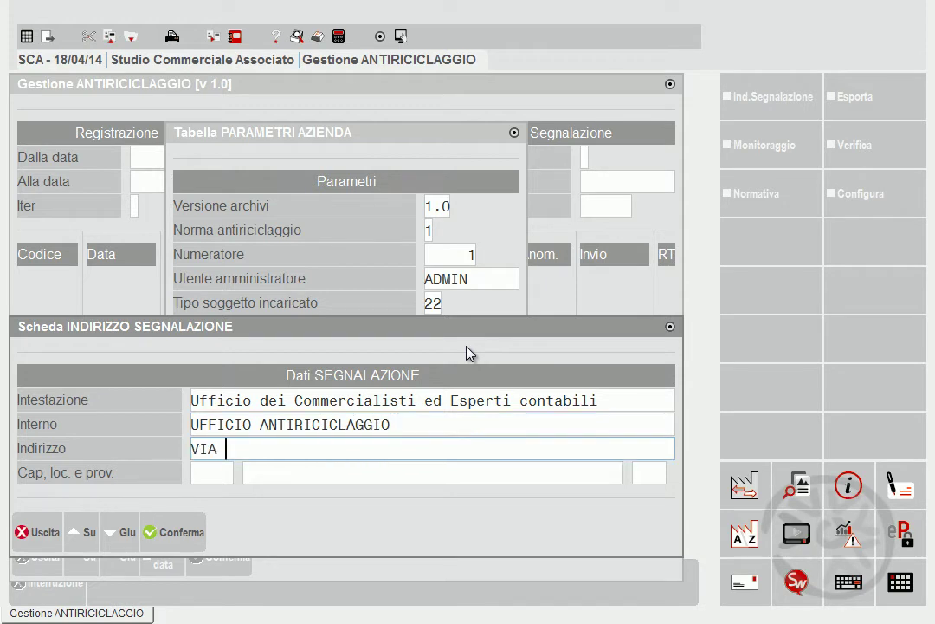
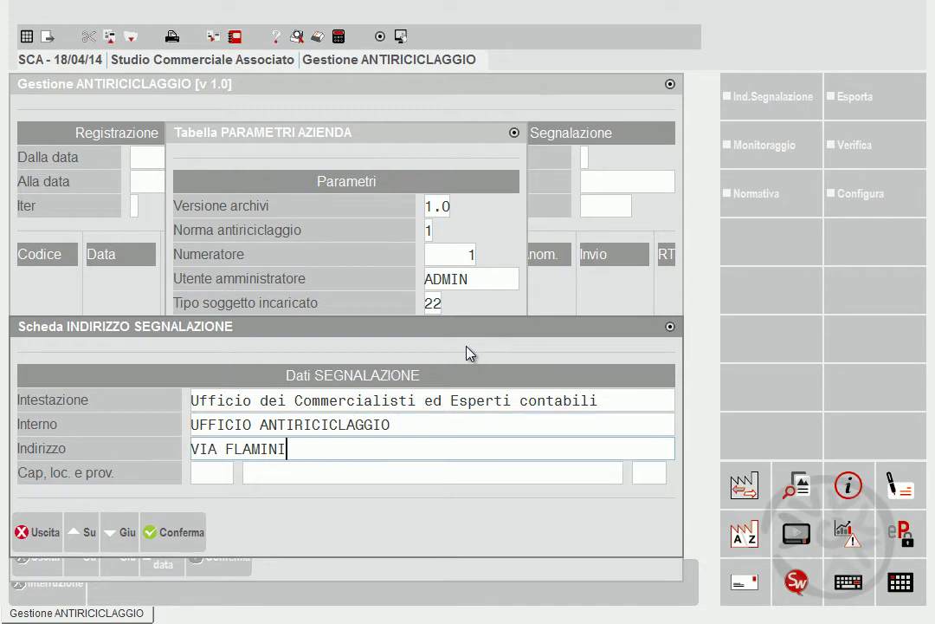
Step: Add the postal code, locality ROMA and province RM, then confirm the address and parameters
key(Return)
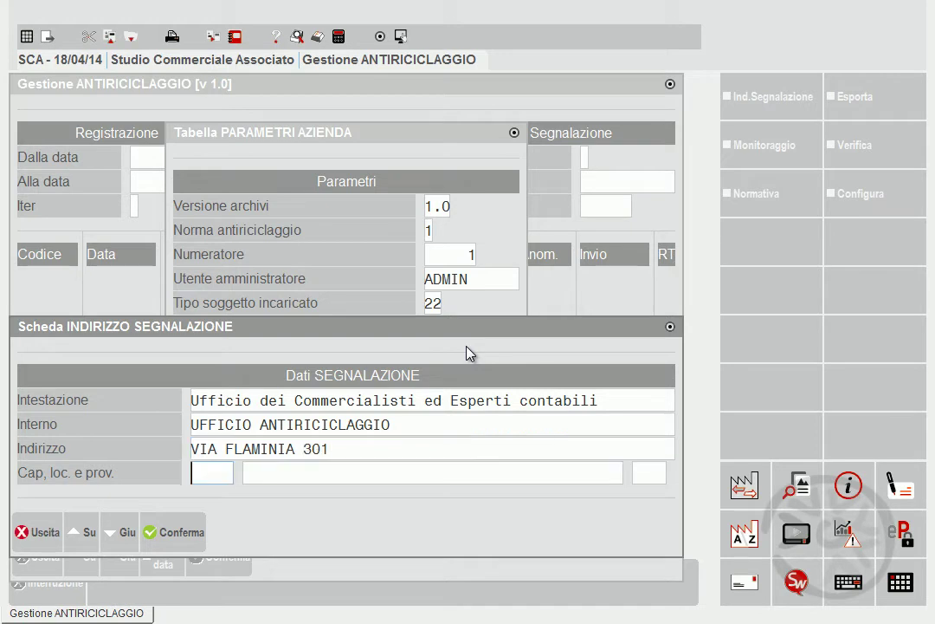
text(00100)
key(Return)
text(ROMA)
key(Return)
text(RM)
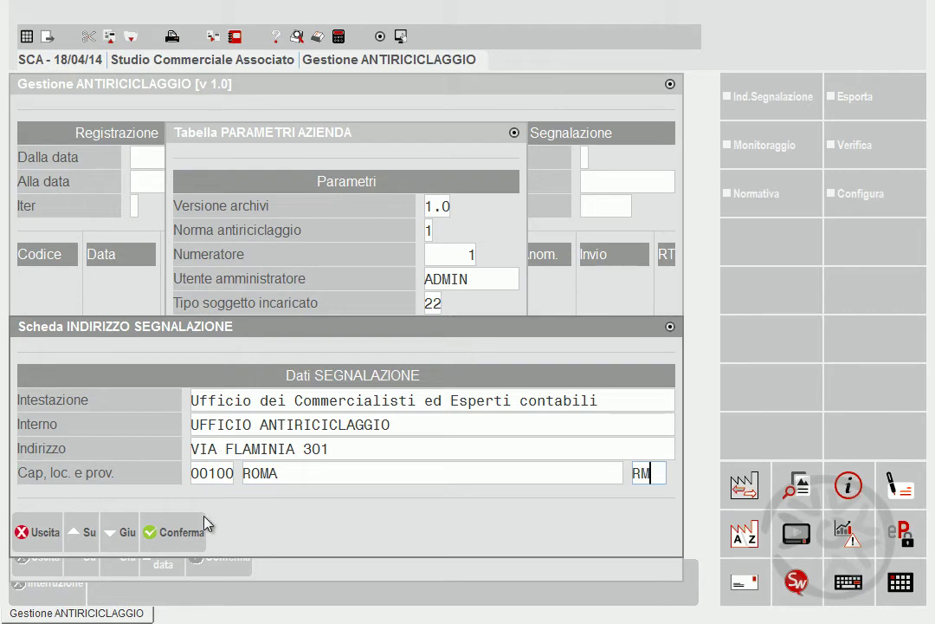
click(165, 531)
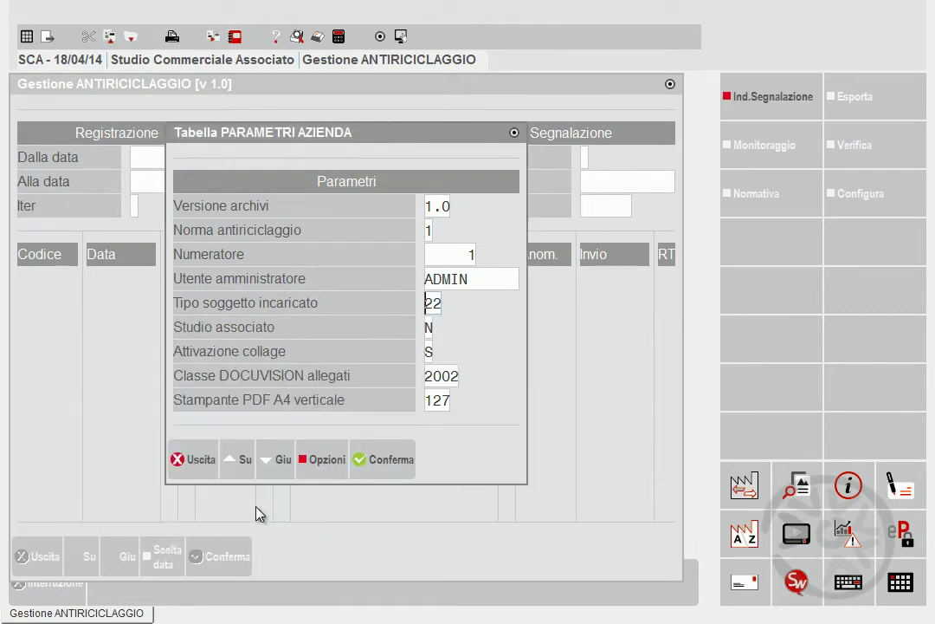
click(381, 461)
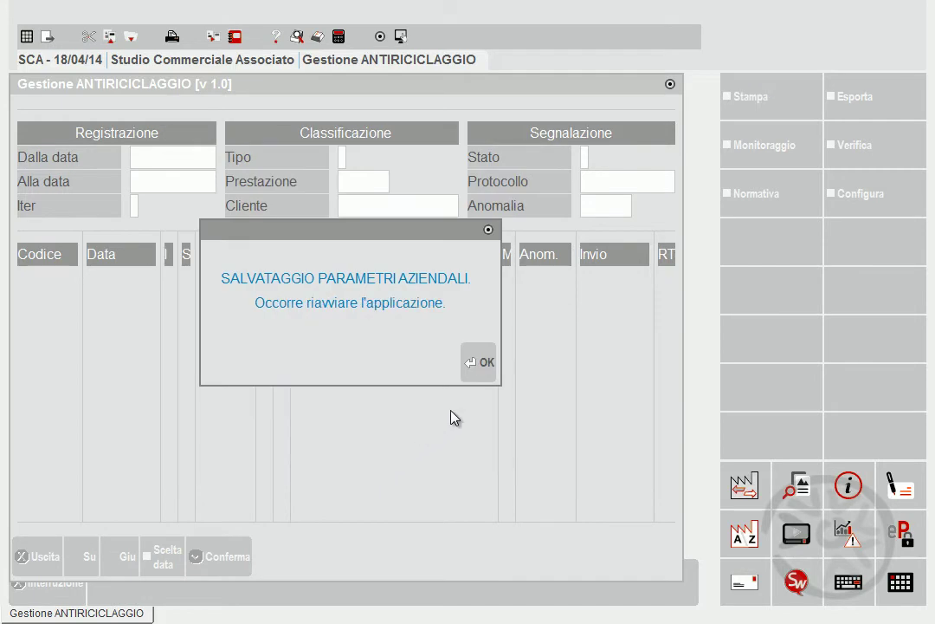
Step: After the restart notice, relaunch Gestione ANTIRICICLAGGIO and open Tabella DELEGATI from Tabelle AZIENDALI
click(484, 368)
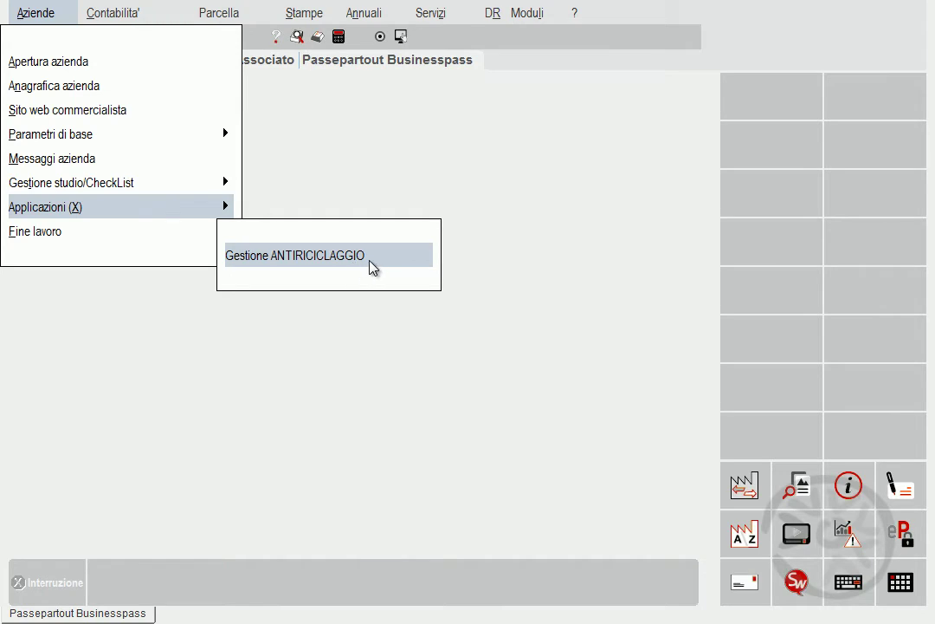
click(375, 265)
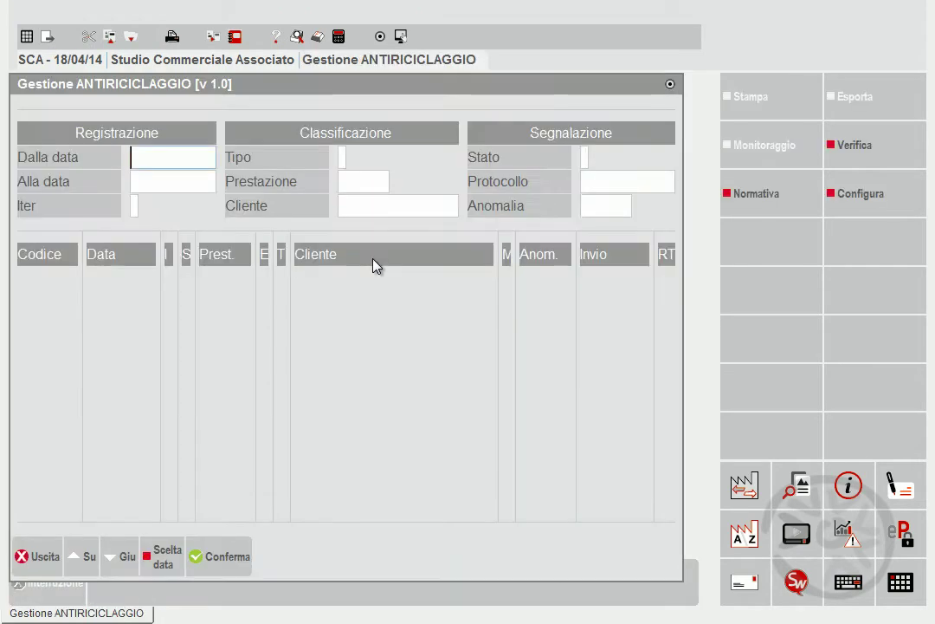
click(876, 214)
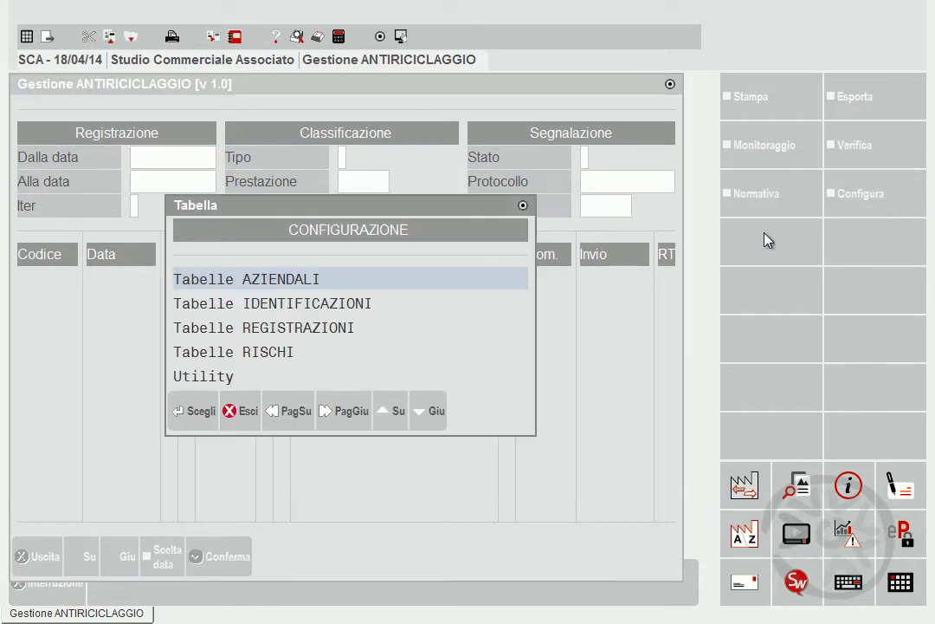
click(200, 420)
key(Down)
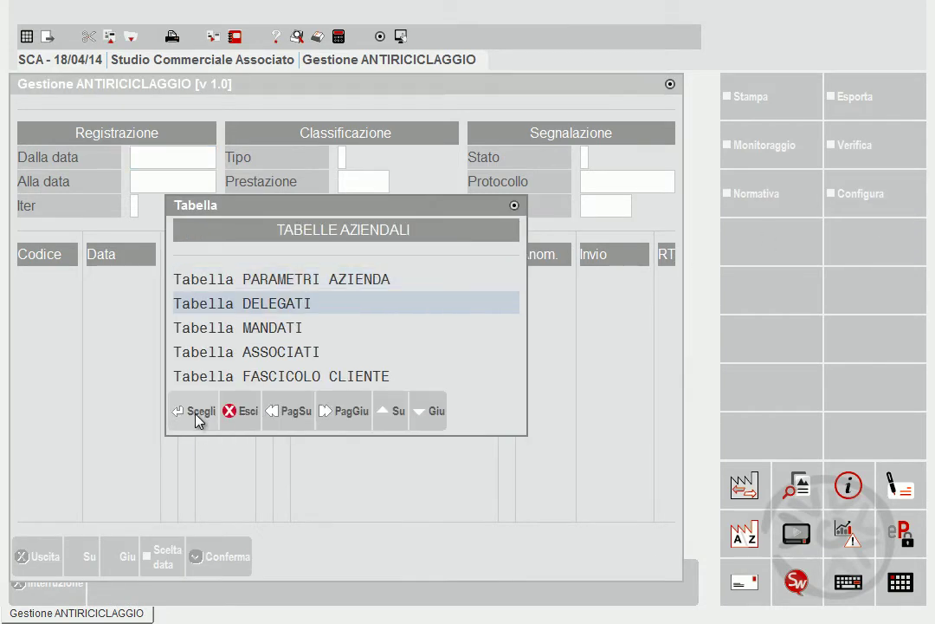
click(198, 420)
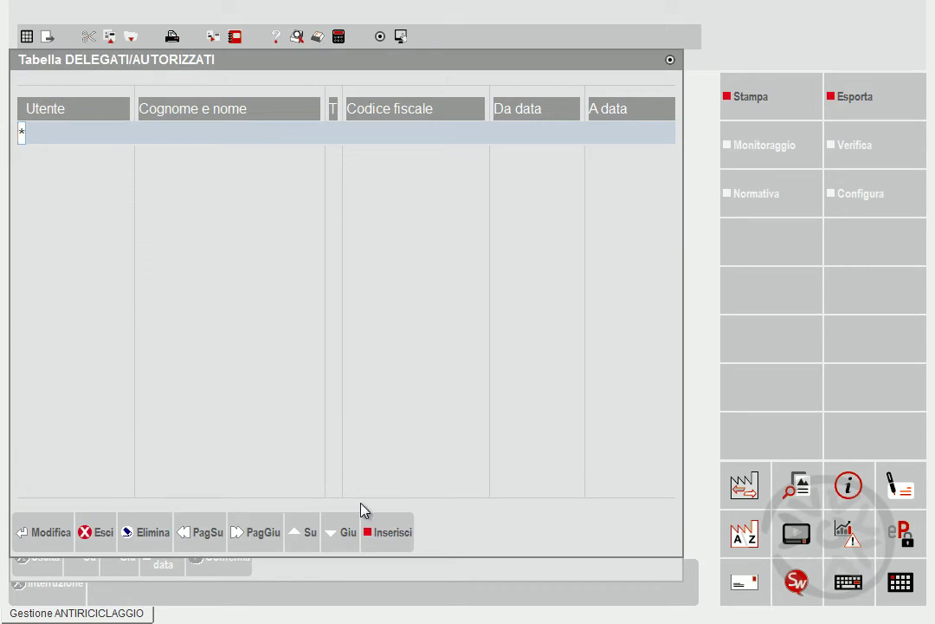
Step: Insert a new delegate with the user code and full name, marked as Titolare Si
click(392, 537)
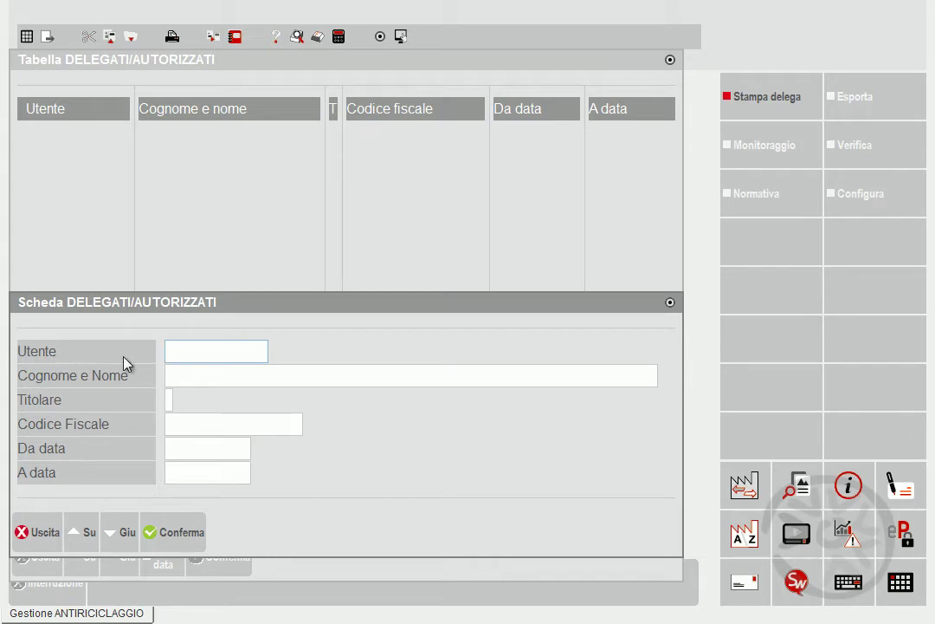
text(ADMIN)
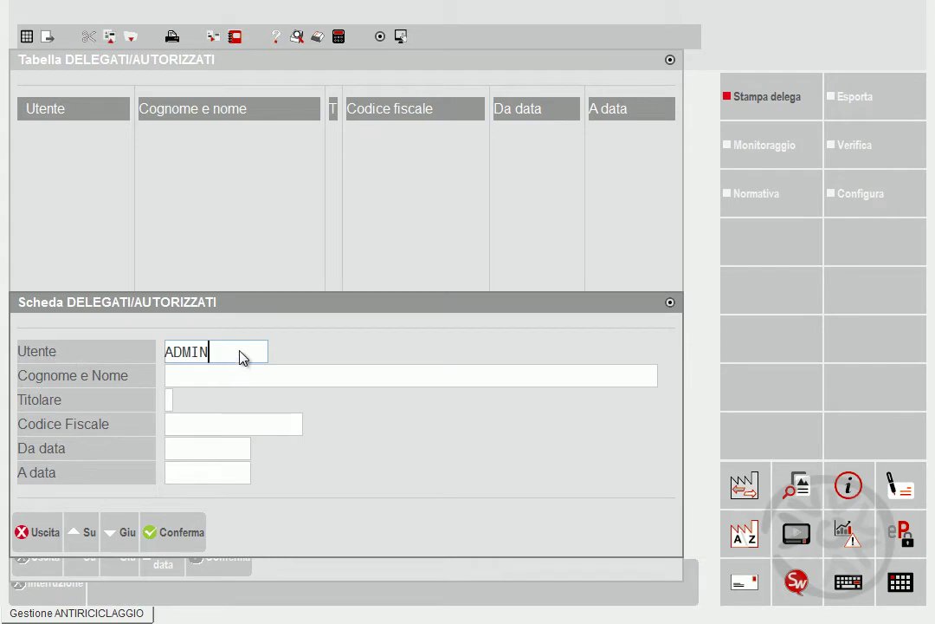
key(Return)
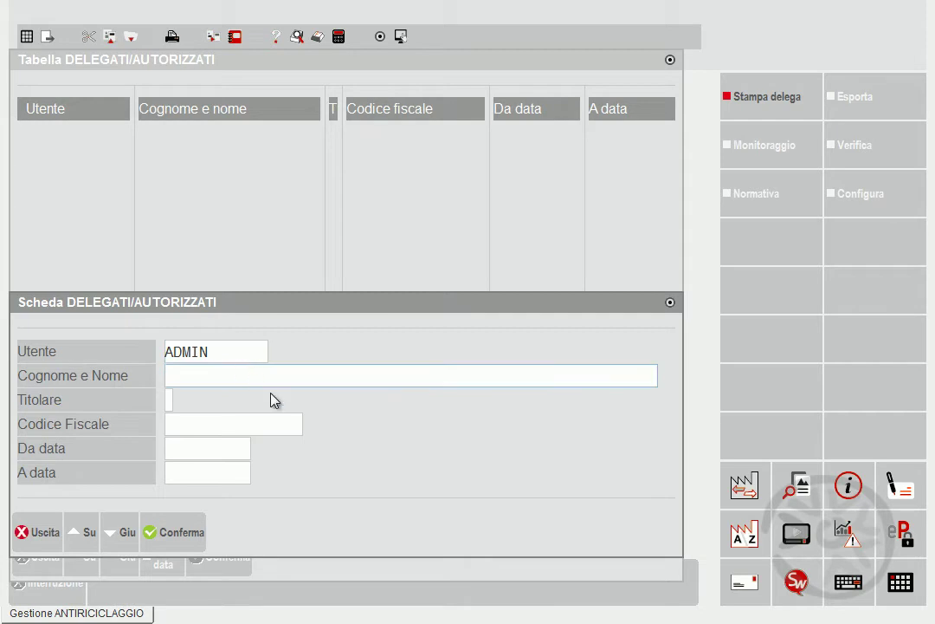
text(ROSSI MARIO)
key(Return)
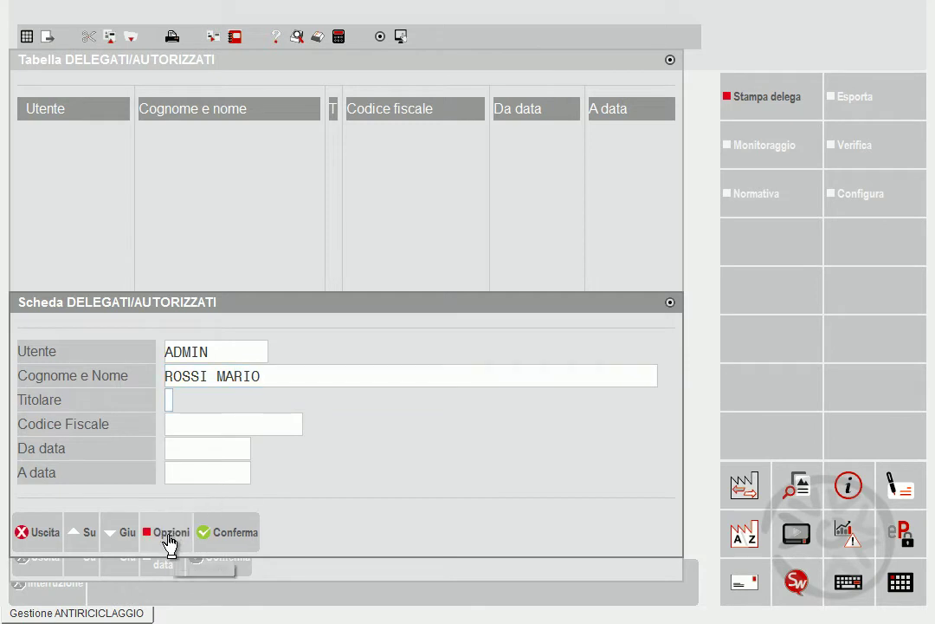
click(168, 532)
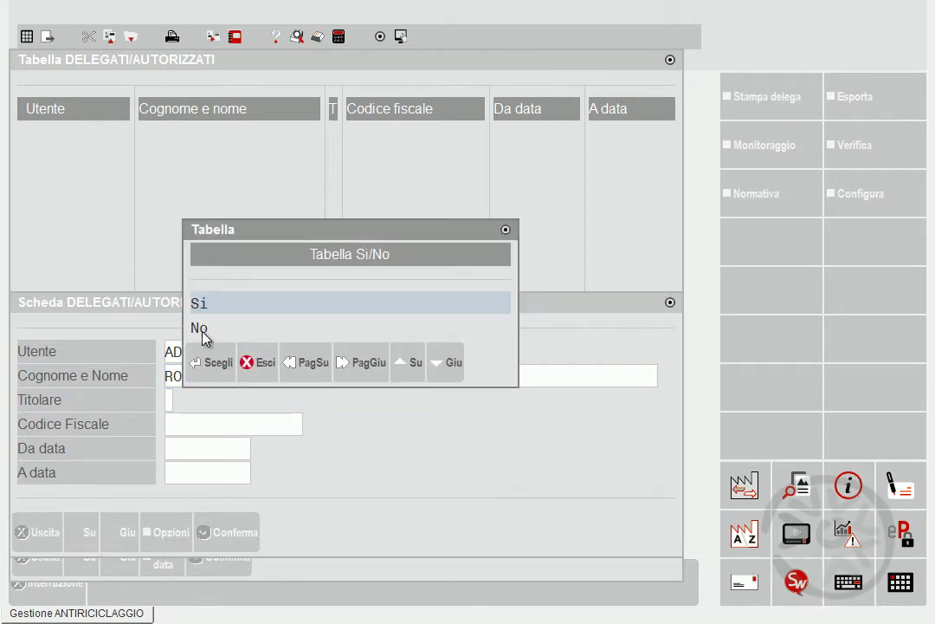
click(207, 360)
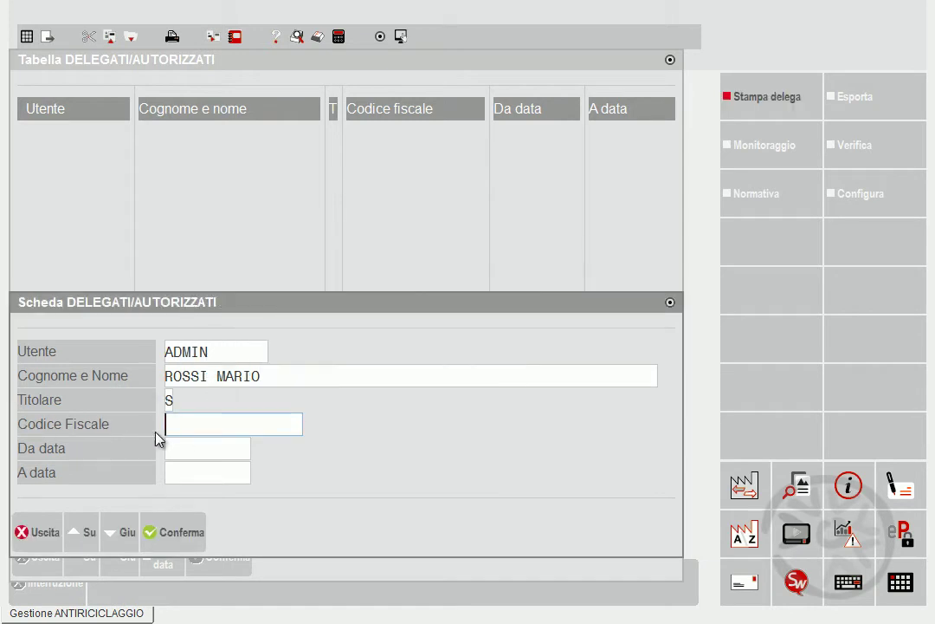
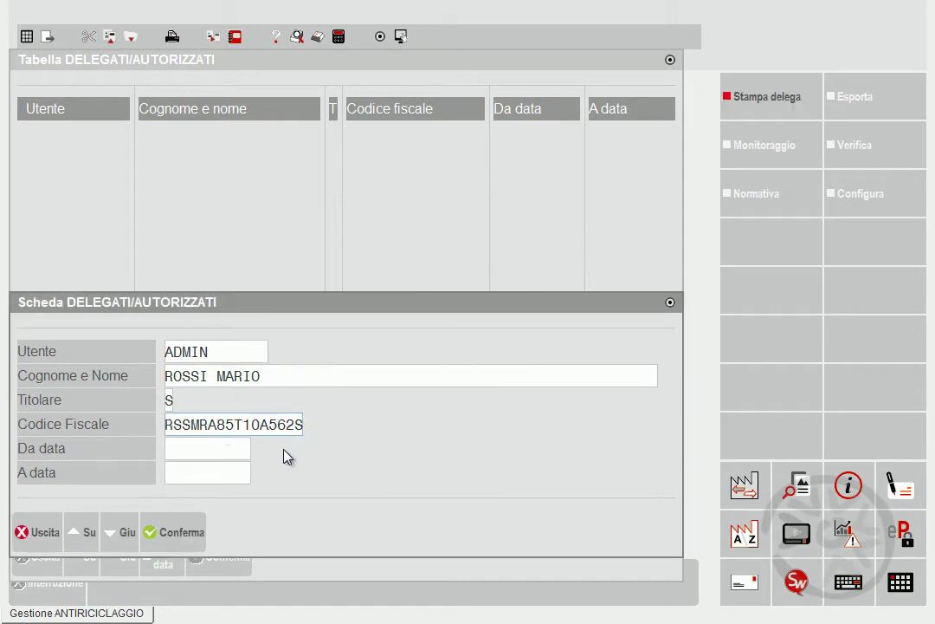
Step: Enter the delegate's tax code, validity 01/01/2014 to 31/12/2014, and save the record
key(Return)
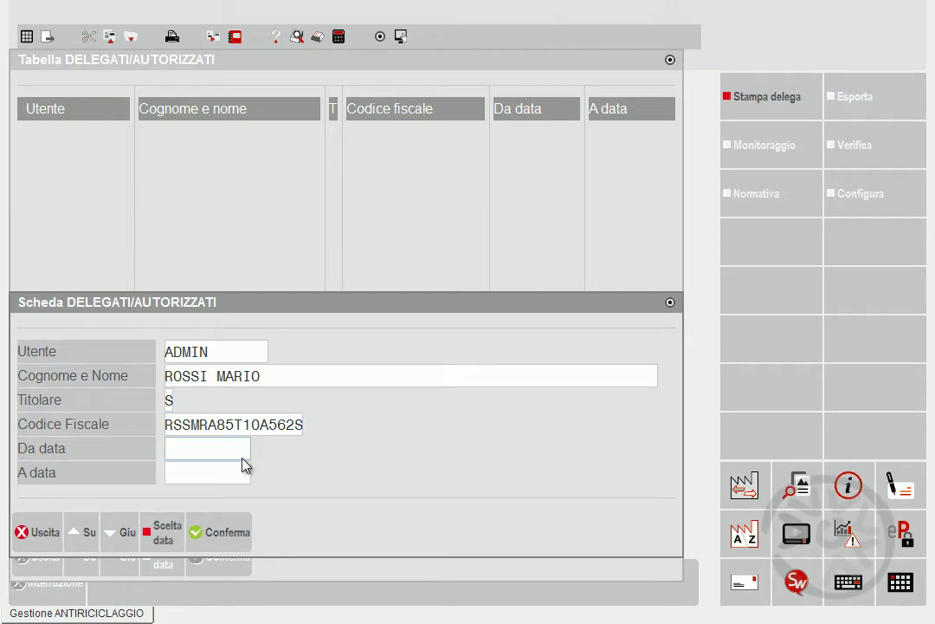
key(Return)
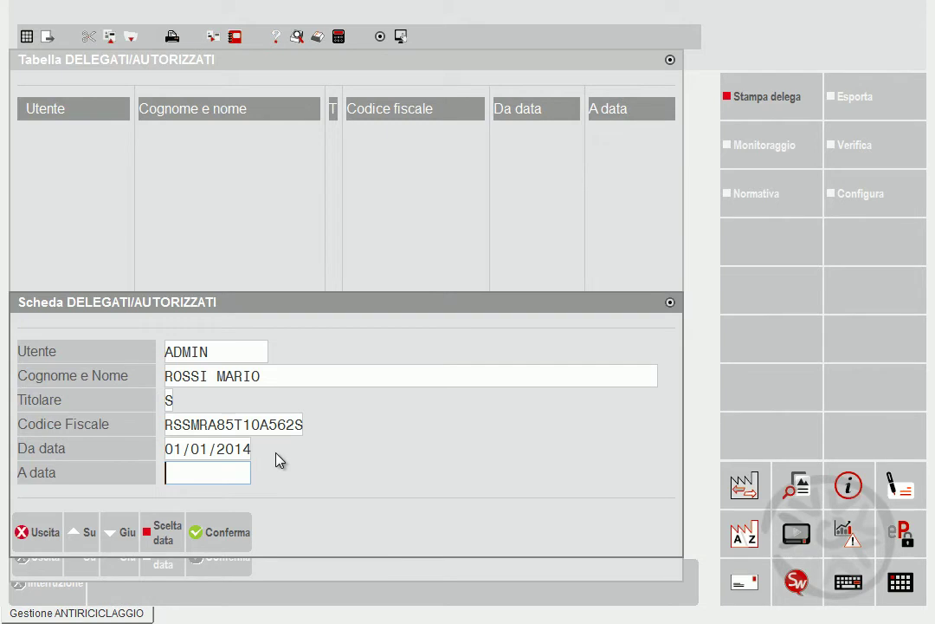
key(Return)
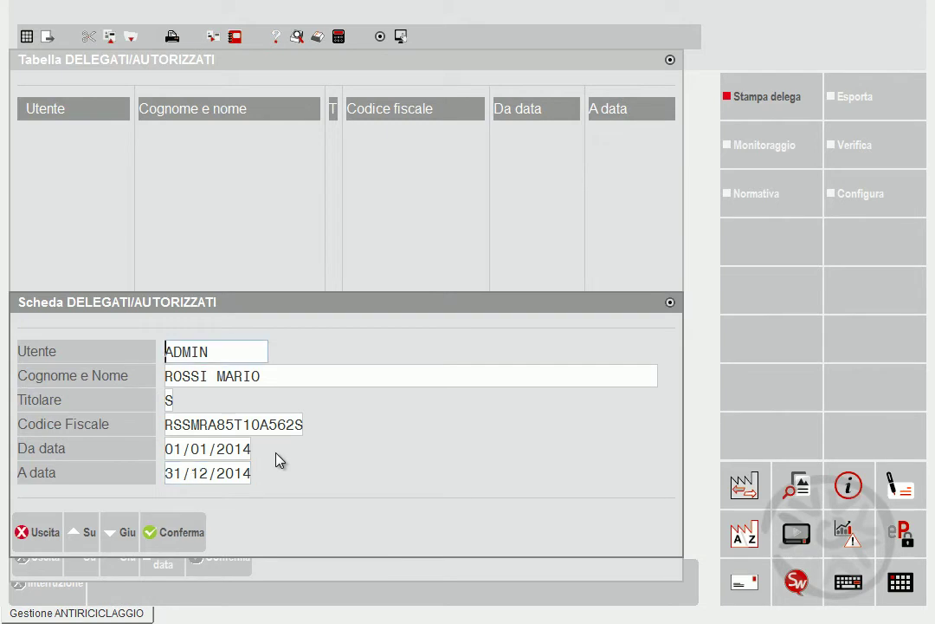
click(171, 530)
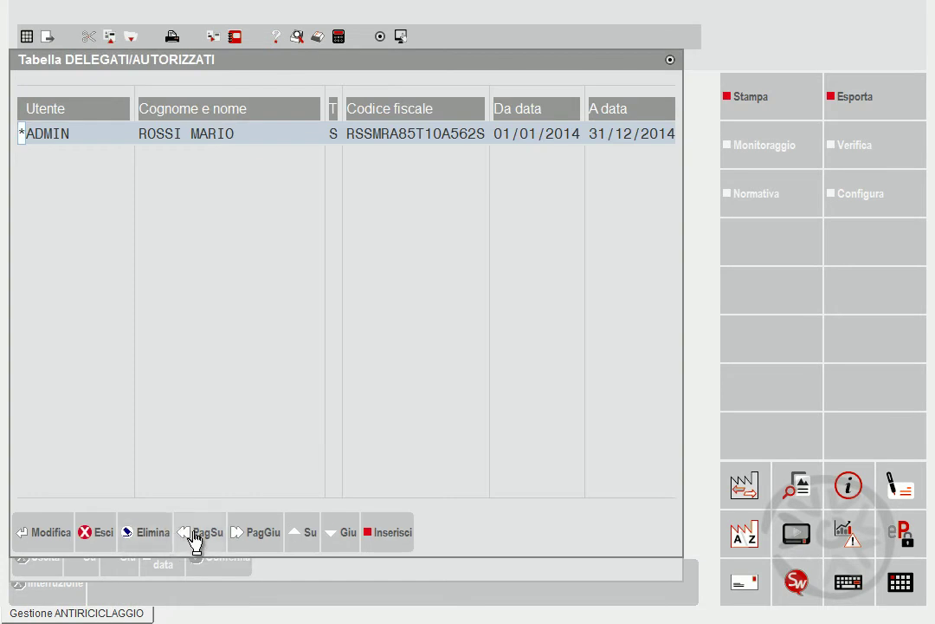
Step: Insert a second delegate with its user code and full name, Titolare set to N
click(401, 541)
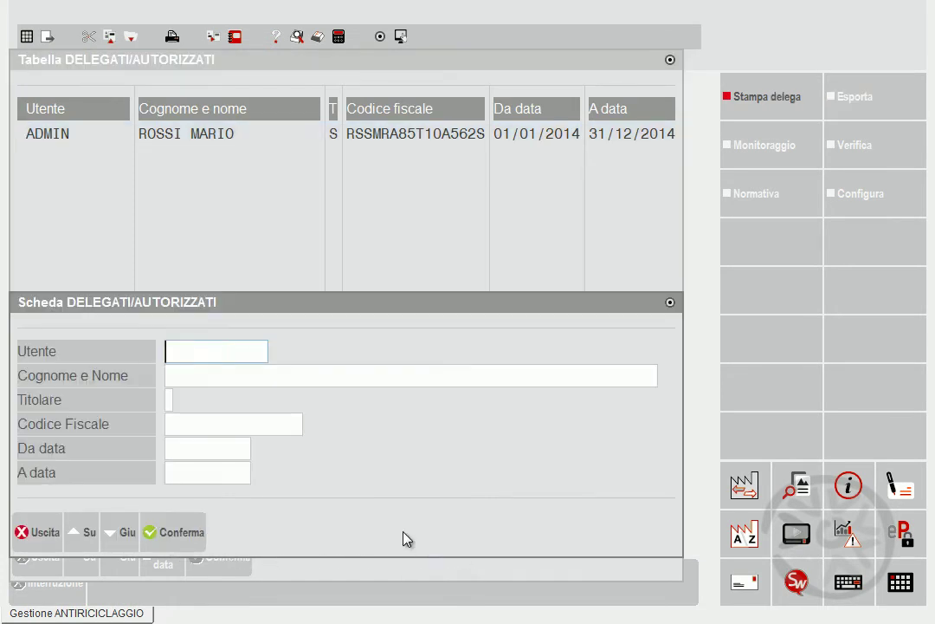
text(UTENTE2)
key(Return)
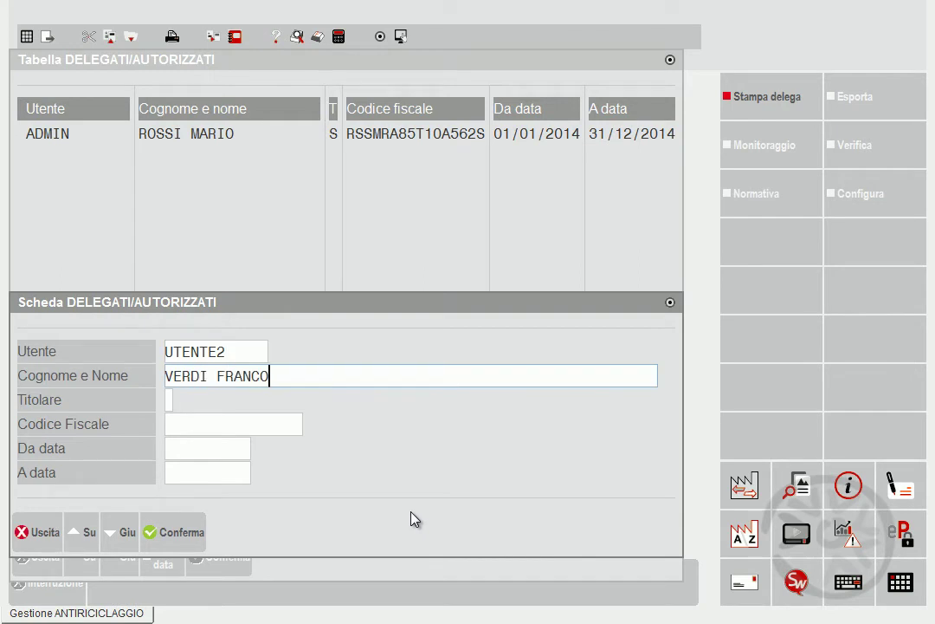
key(Return)
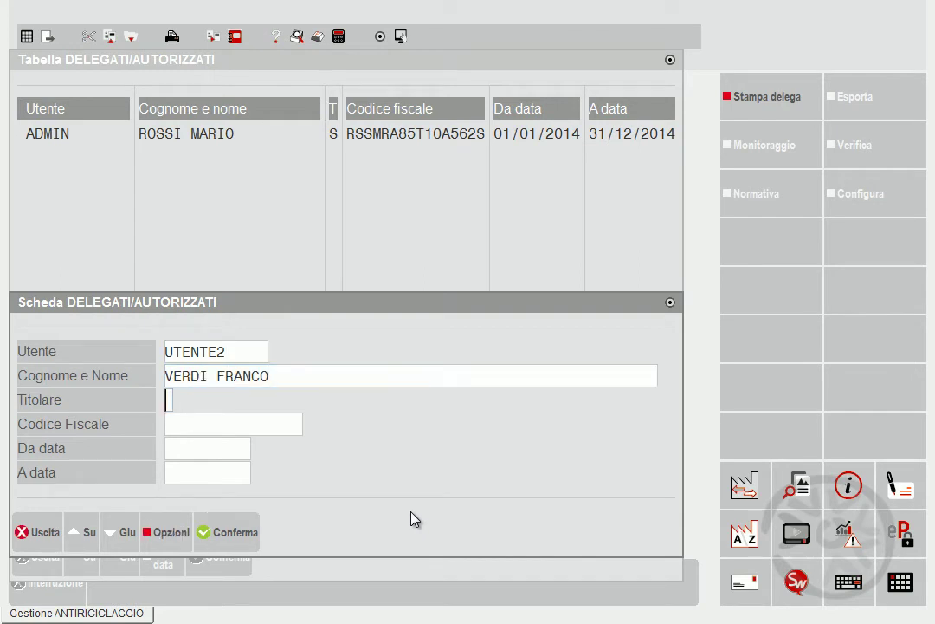
text(N)
key(Return)
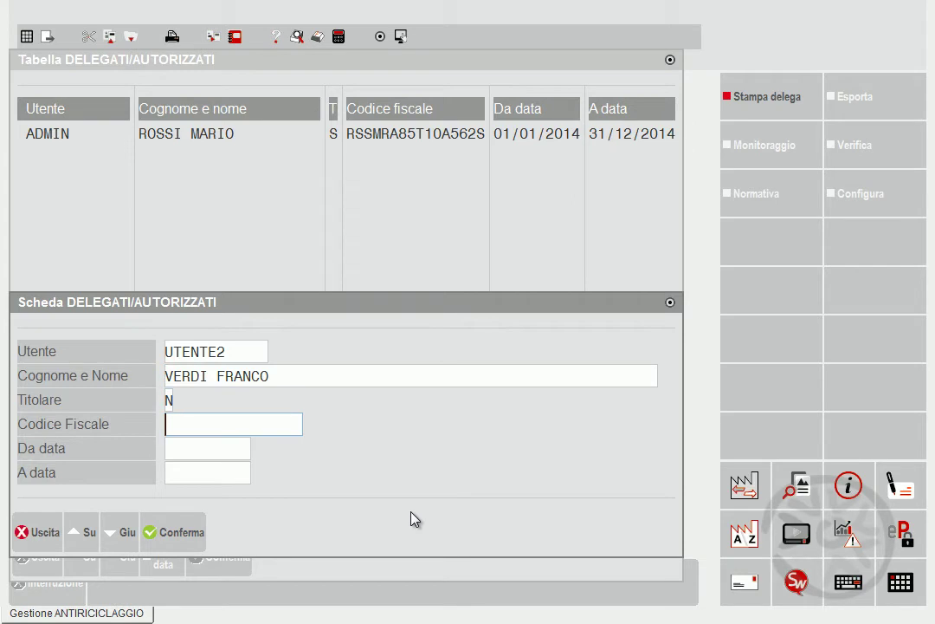
Step: Enter the second delegate's tax code, validity 01/02/2014 to 30/11/2014, and save it
key(Return)
text(01022014)
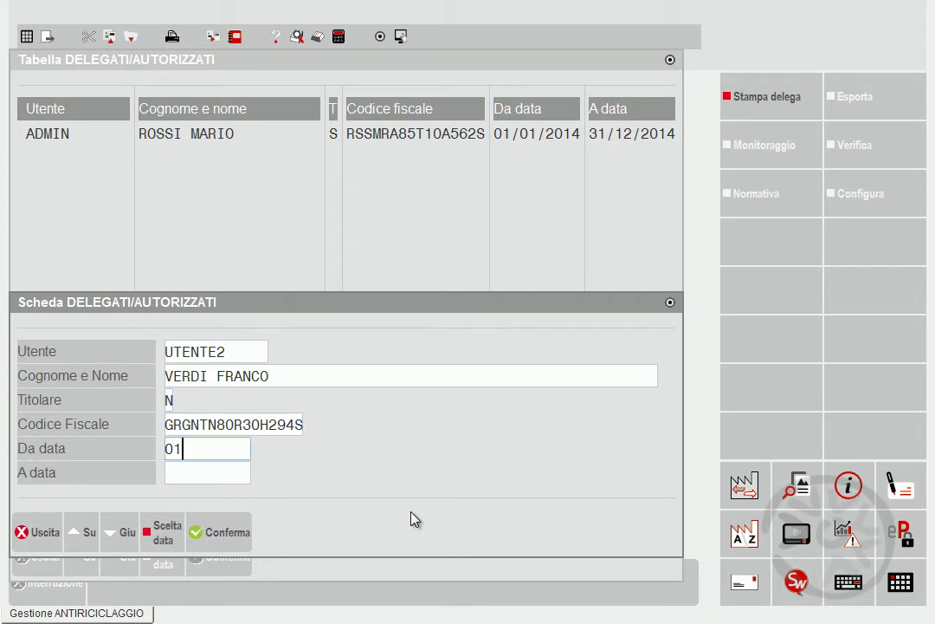
key(Return)
text(3011)
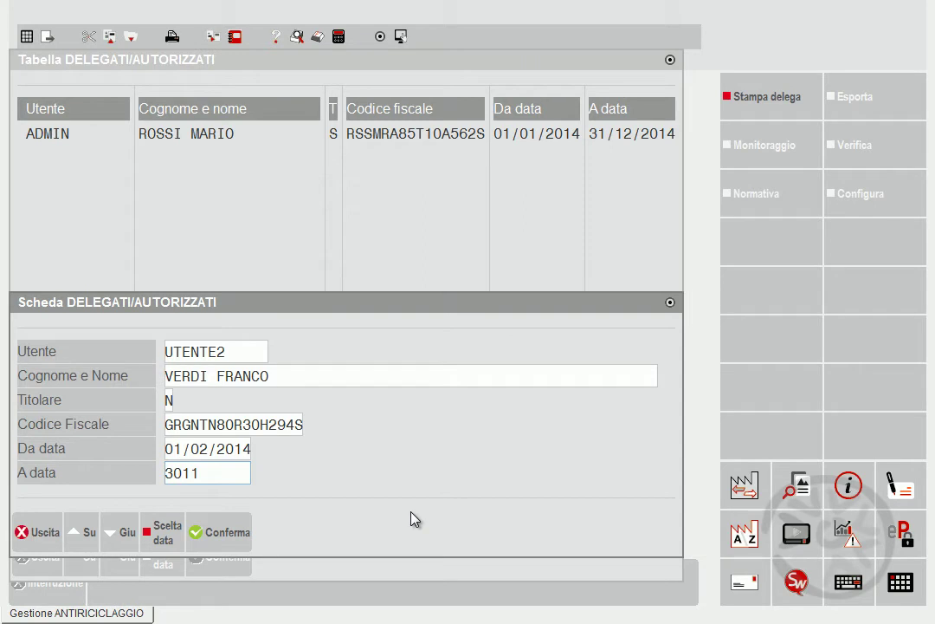
key(Return)
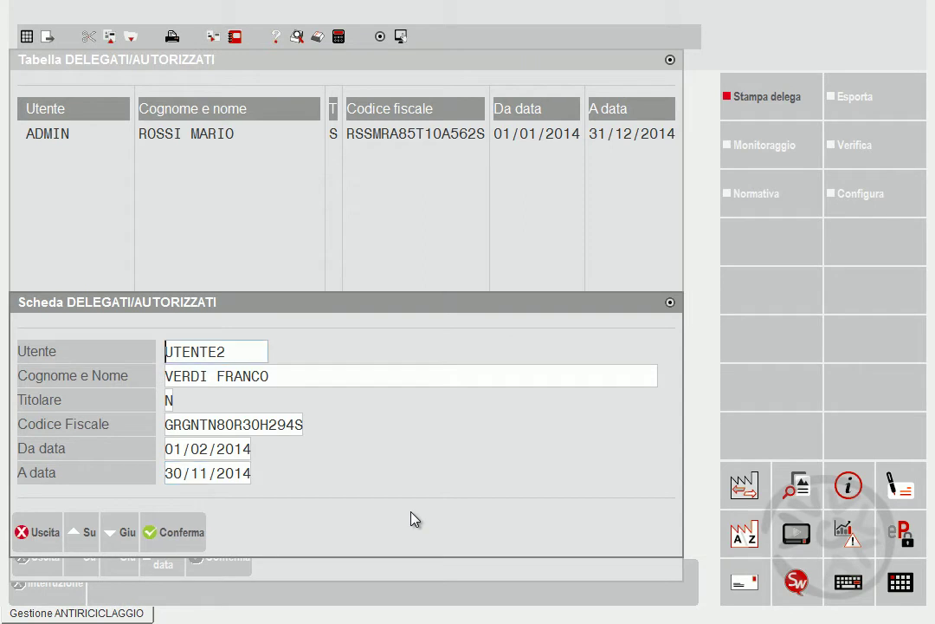
click(176, 533)
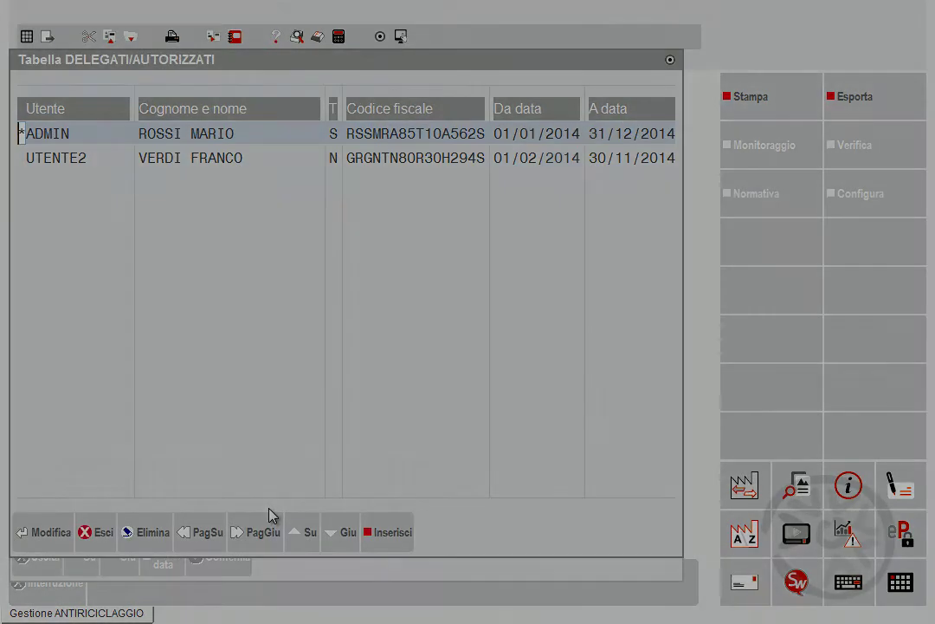
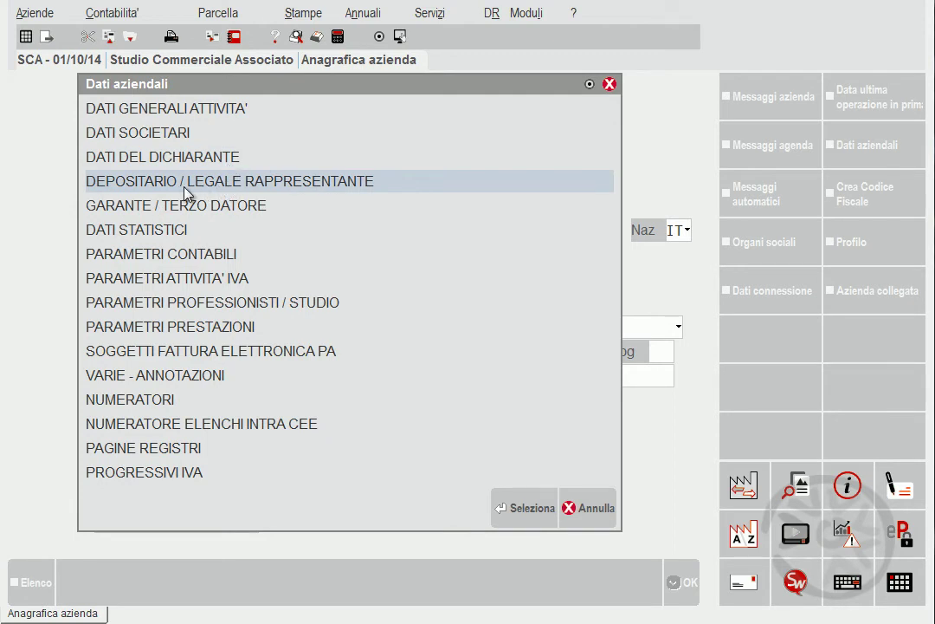
Step: Review the Depositario / legale rappresentante details, then close the Studio Commerciale Associato company record
click(501, 516)
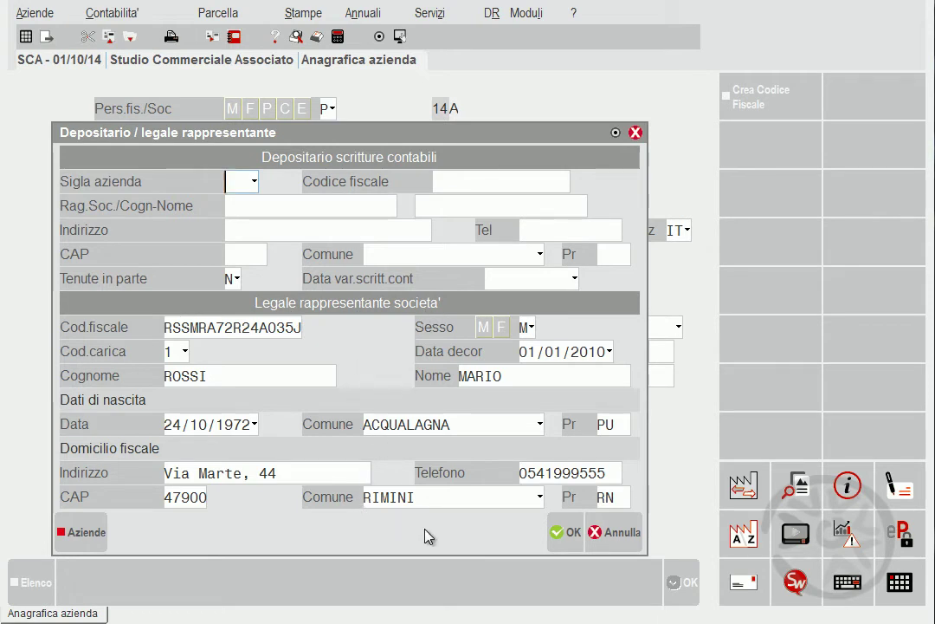
click(559, 539)
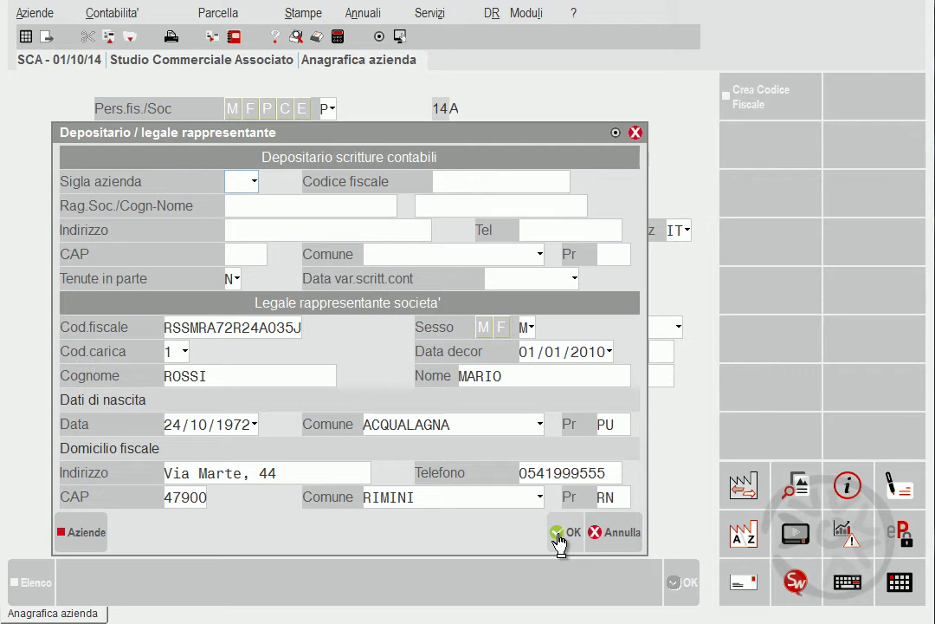
click(585, 520)
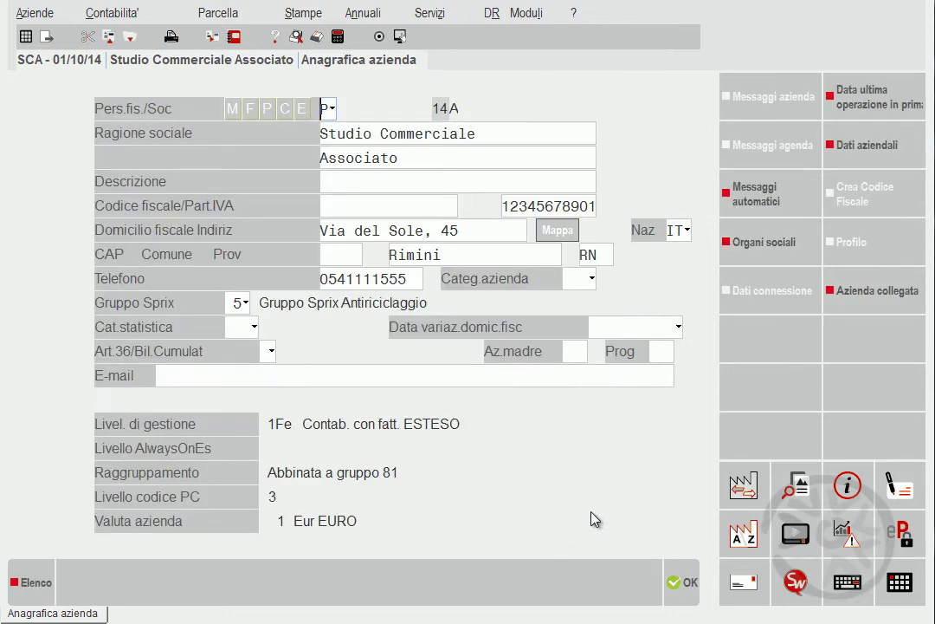
click(682, 581)
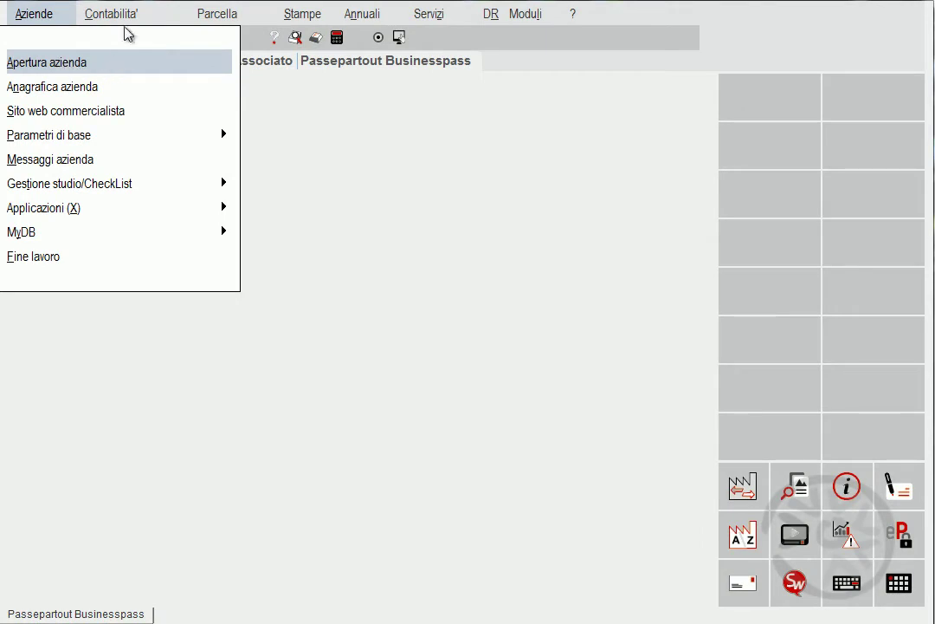
Step: Open PLAY CASINO' from Rubrica clienti/fornitori, show its Antiriciclaggio identifications and select row 5
mouse_move(125, 19)
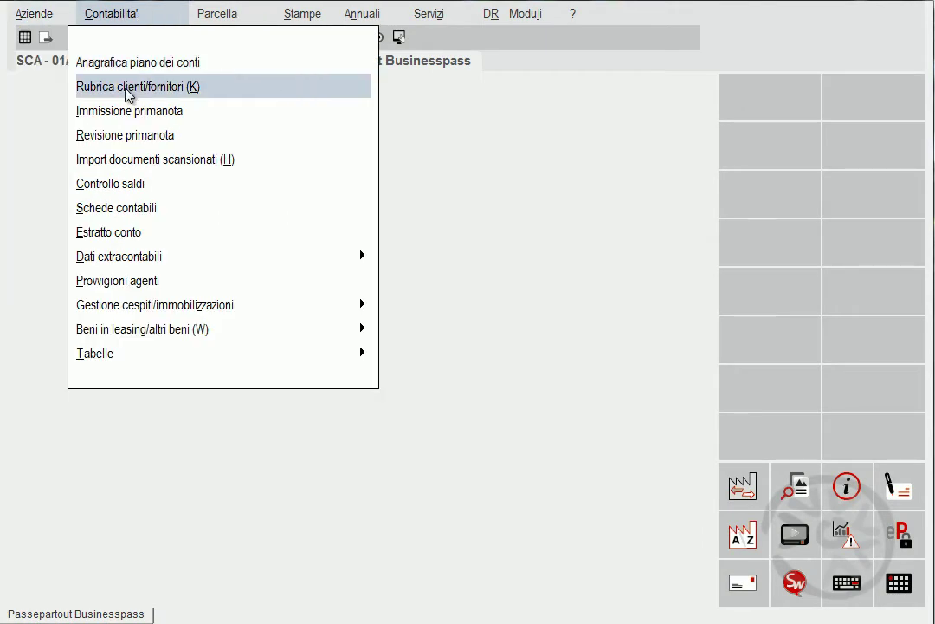
click(127, 89)
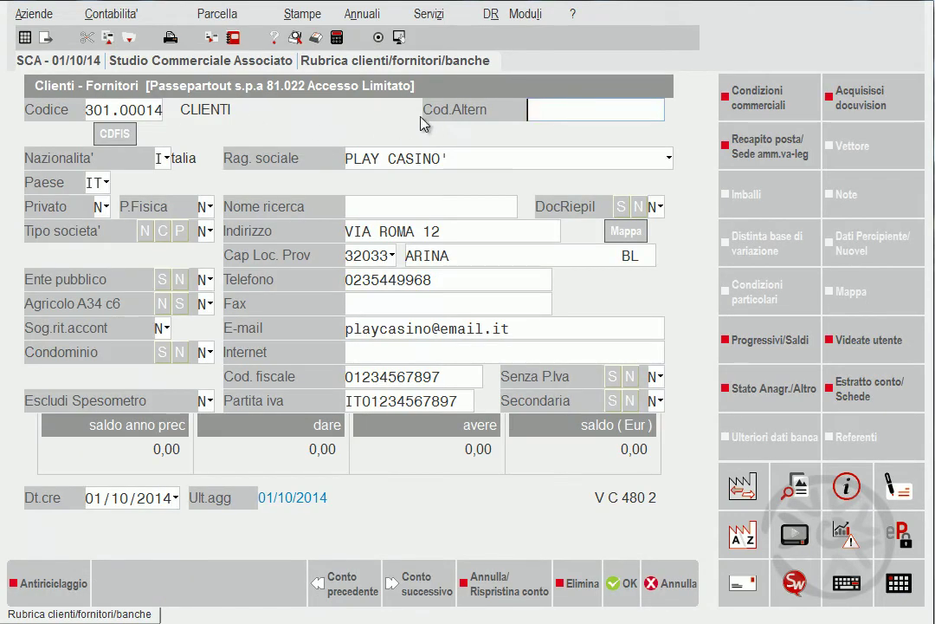
click(53, 594)
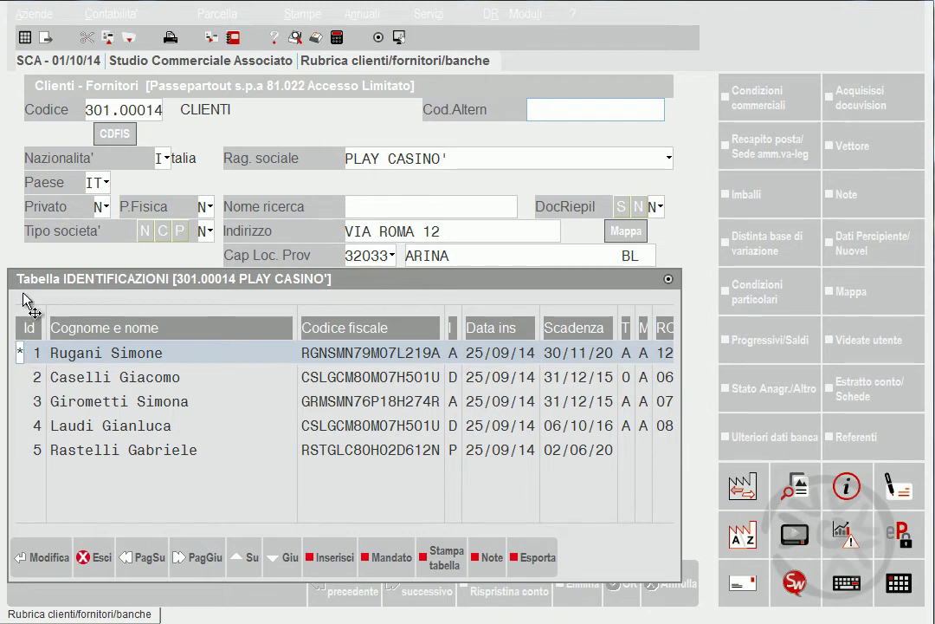
click(20, 377)
click(21, 401)
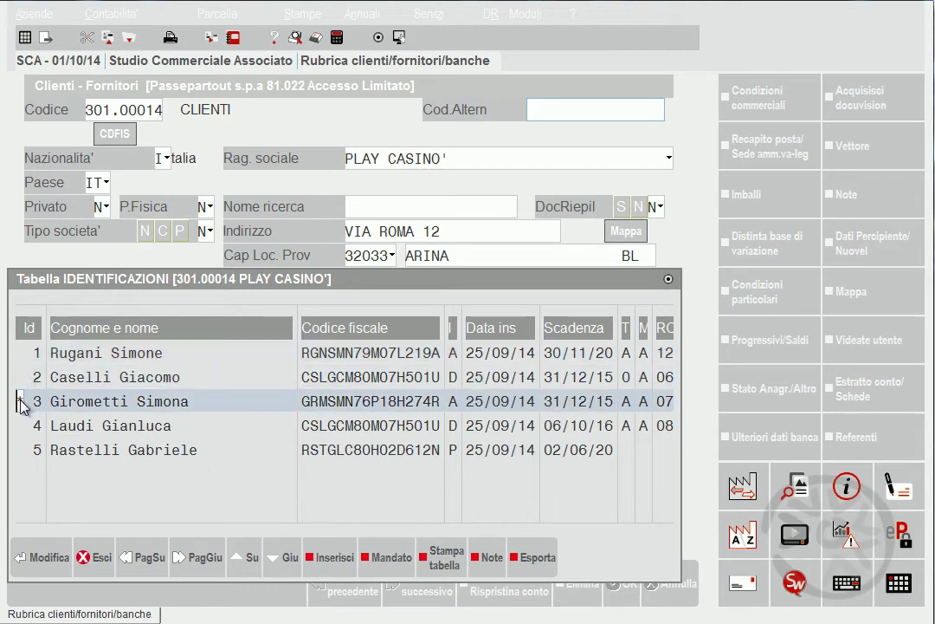
click(22, 427)
click(20, 443)
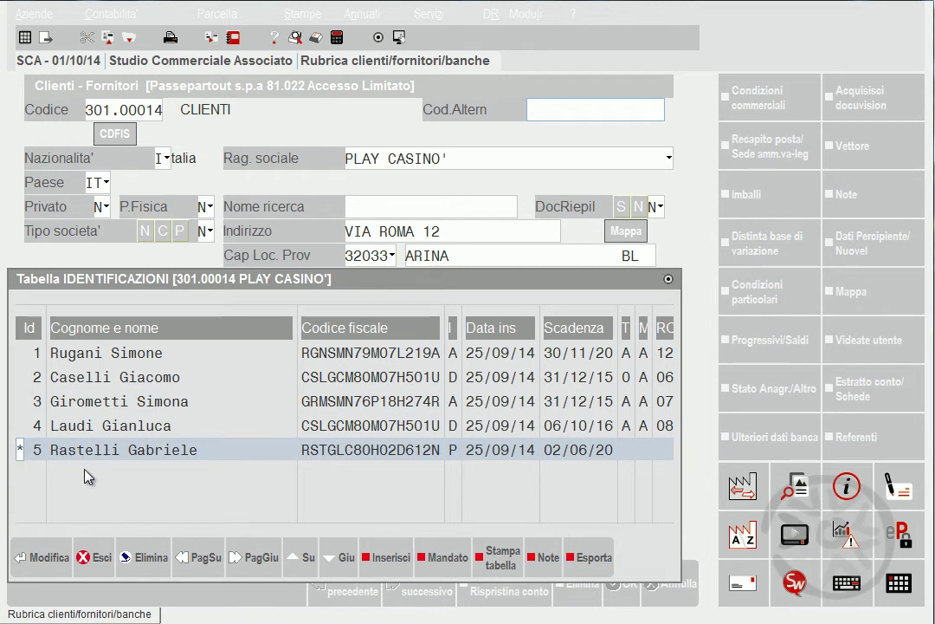
Step: Open the fifth person's IDENTIFICAZIONE sheet and advance through its fields to the verification section
click(392, 563)
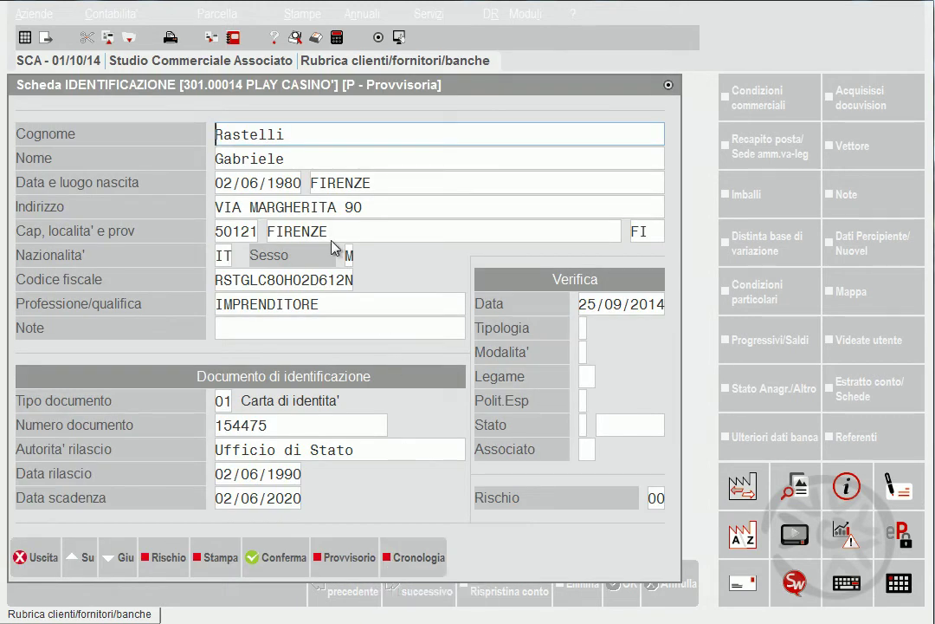
key(Return)
key(Return)
key(Return)
key(Return)
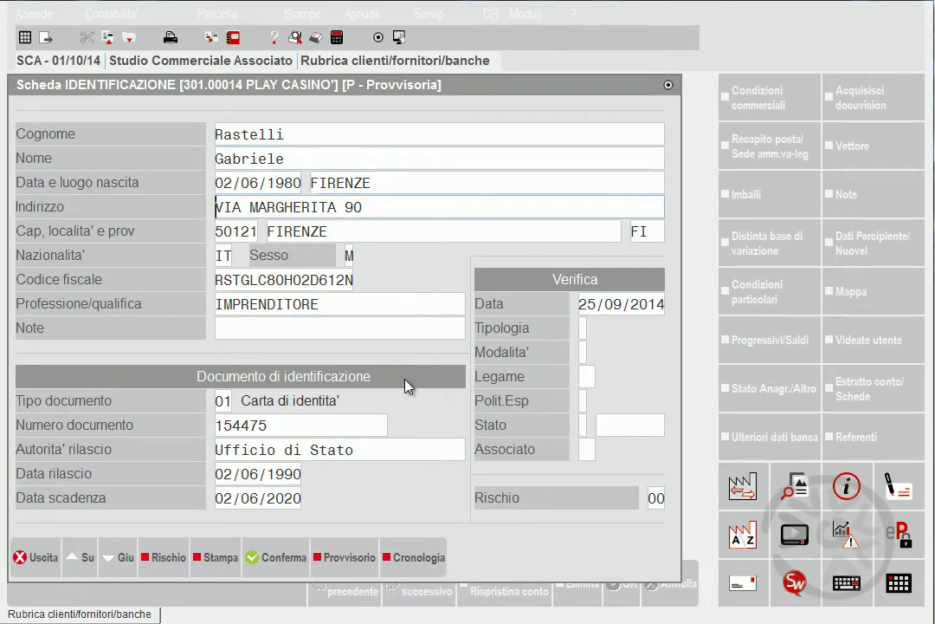
key(Return)
key(Return)
key(Return)
key(Return)
key(Return)
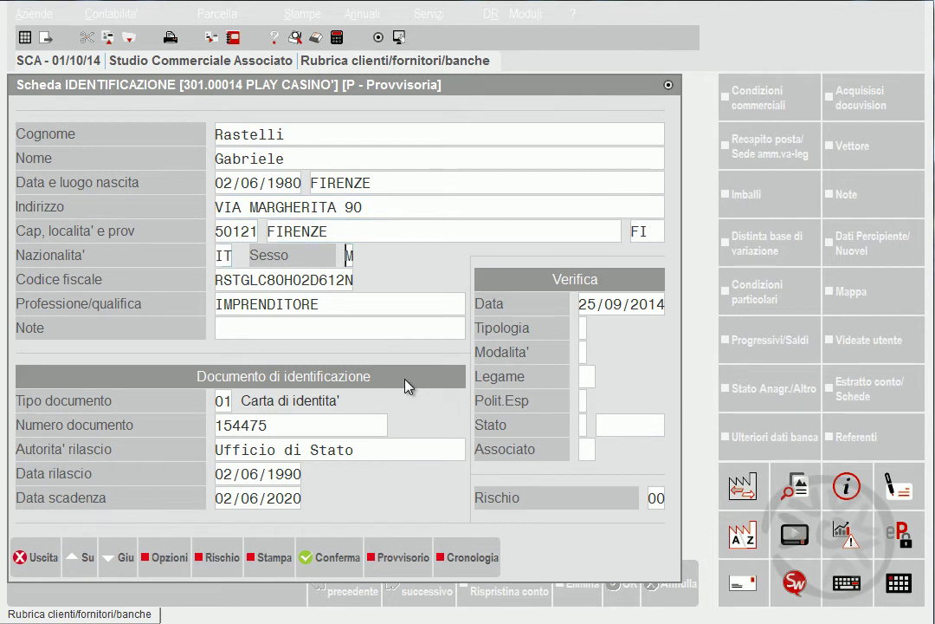
key(Return)
key(Return)
key(Return)
key(Return)
key(Return)
key(Return)
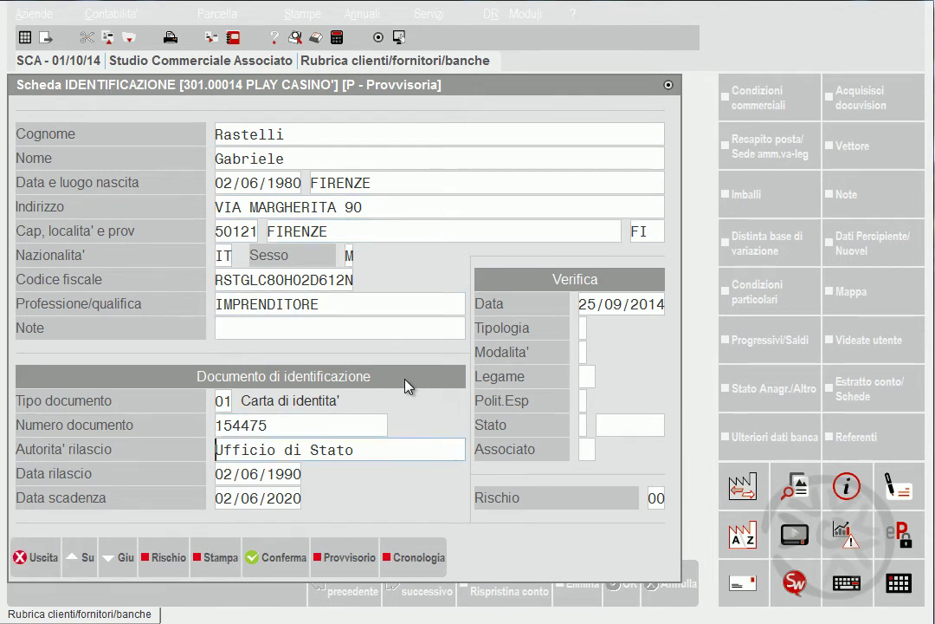
key(Return)
key(Return)
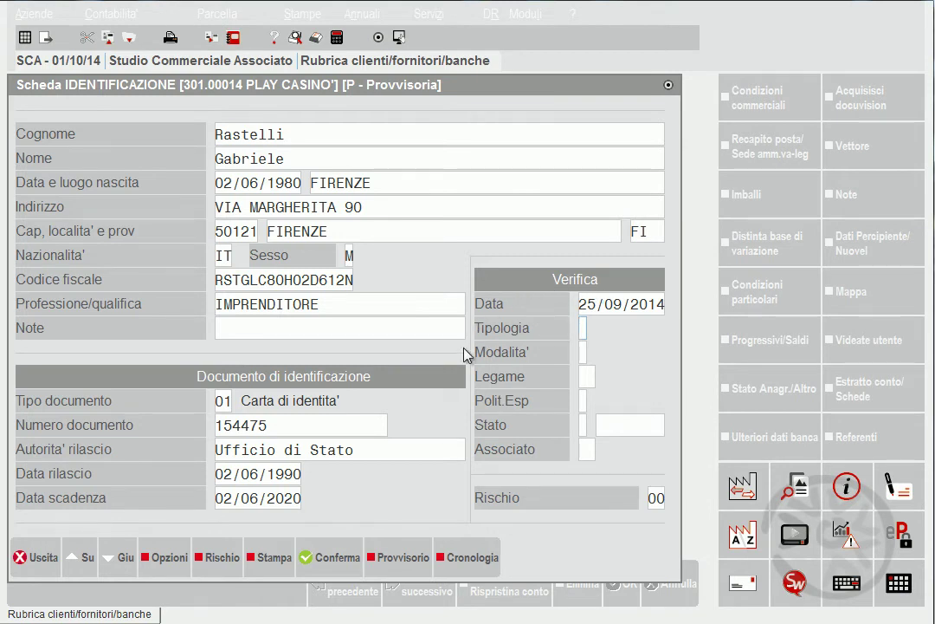
Step: Set Tipologia A, Modalita' A and Legame 07 (mandate with representation)
click(173, 559)
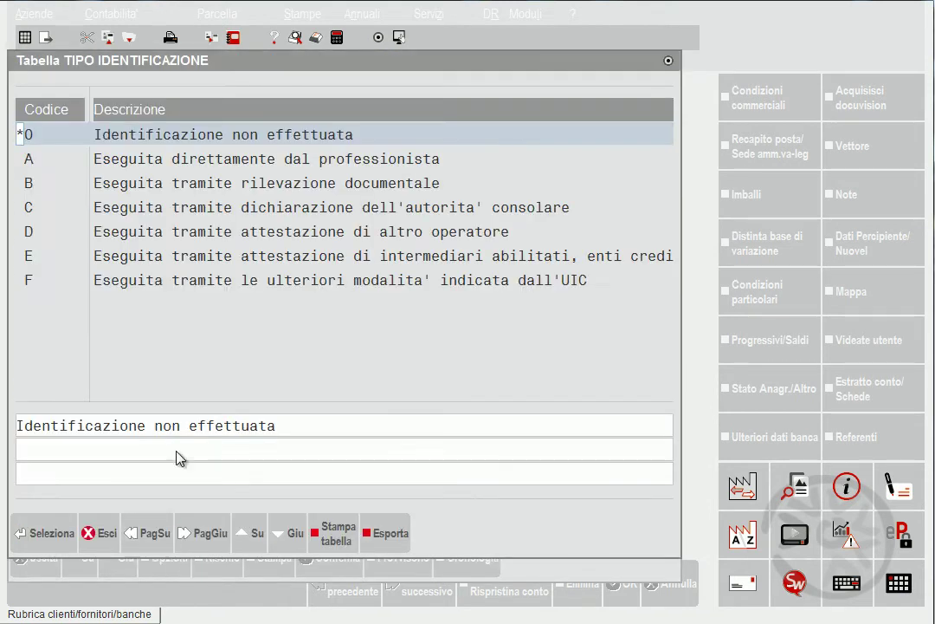
click(147, 163)
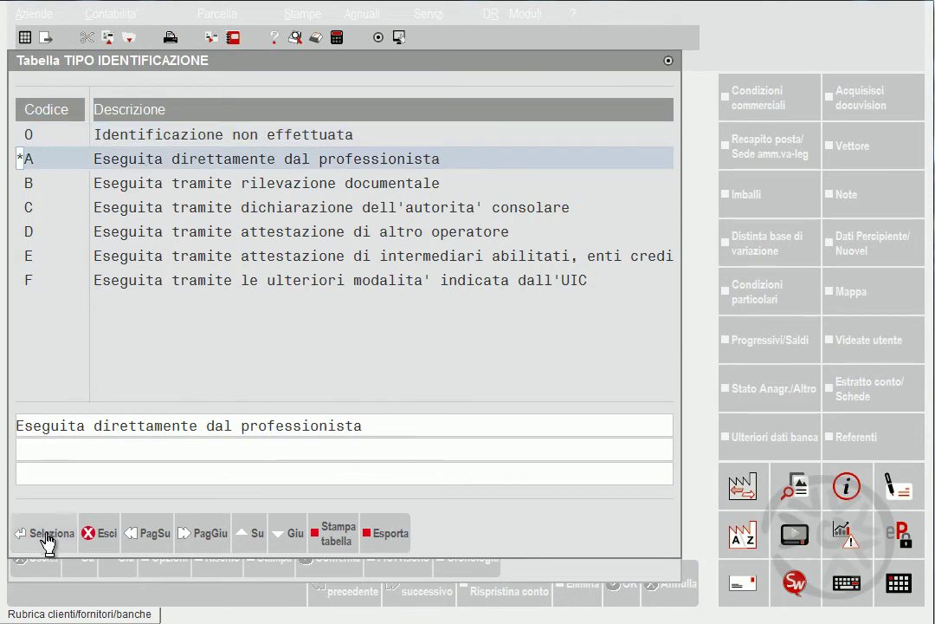
click(36, 537)
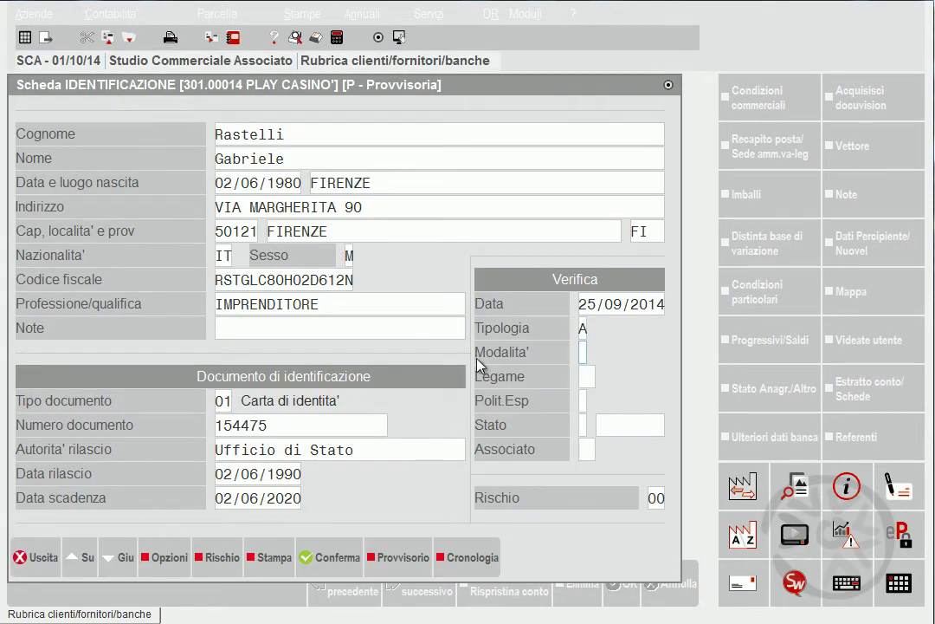
click(171, 555)
click(47, 536)
click(169, 557)
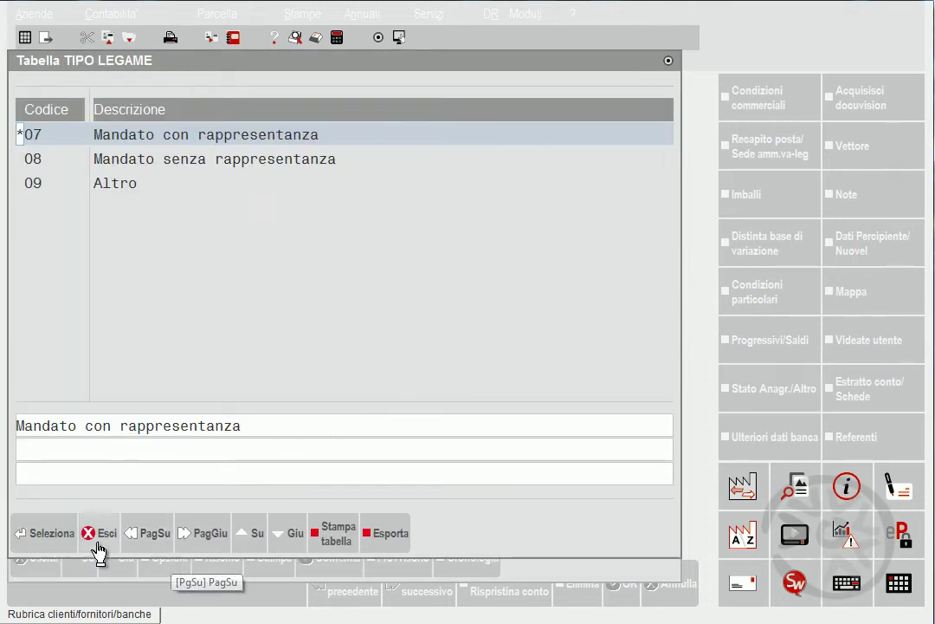
click(45, 537)
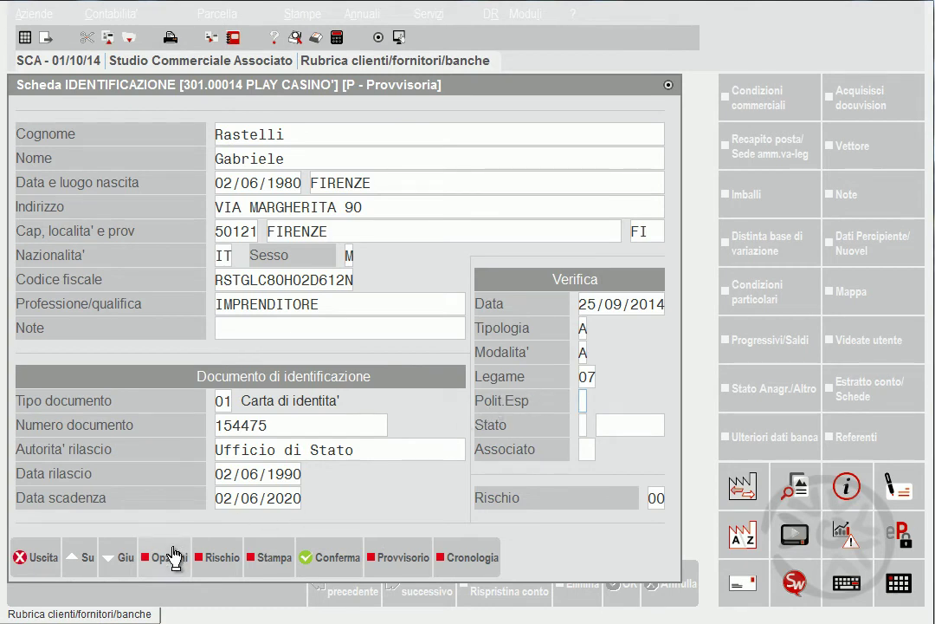
Step: Mark the person as politically exposed (S) and change Modalita' to reinforced method B
key(F2)
key(Down)
key(Up)
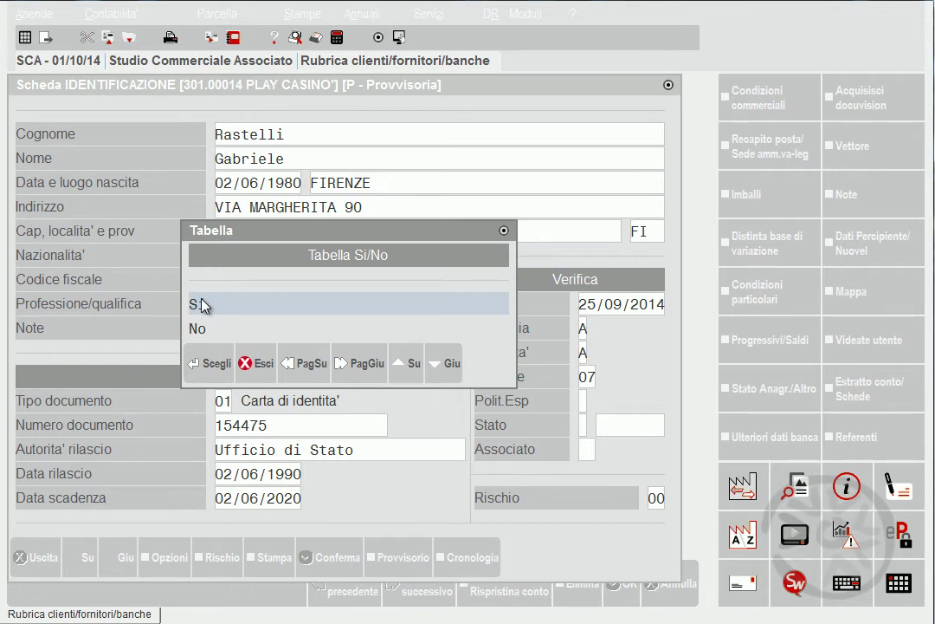
click(197, 363)
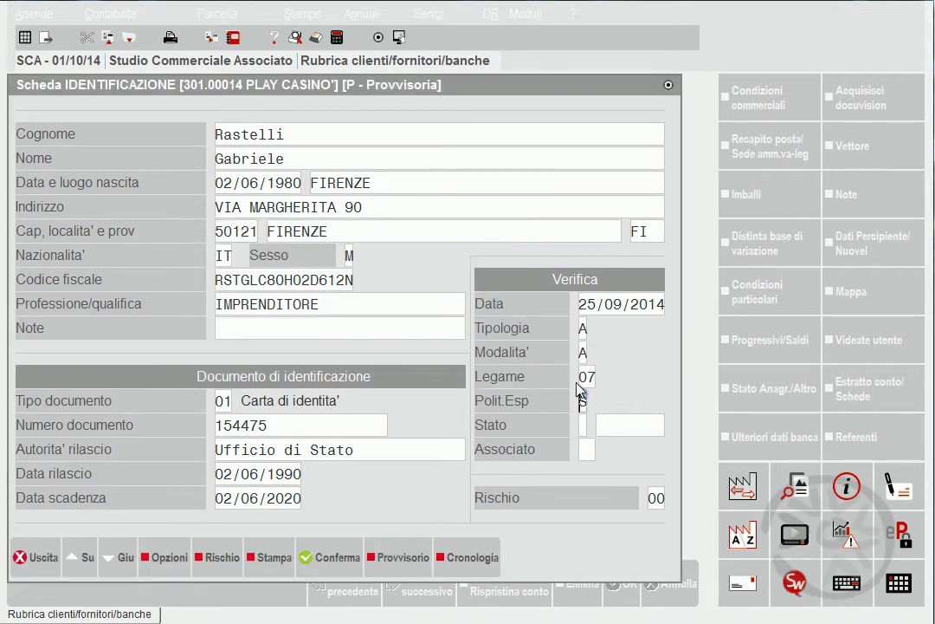
click(582, 352)
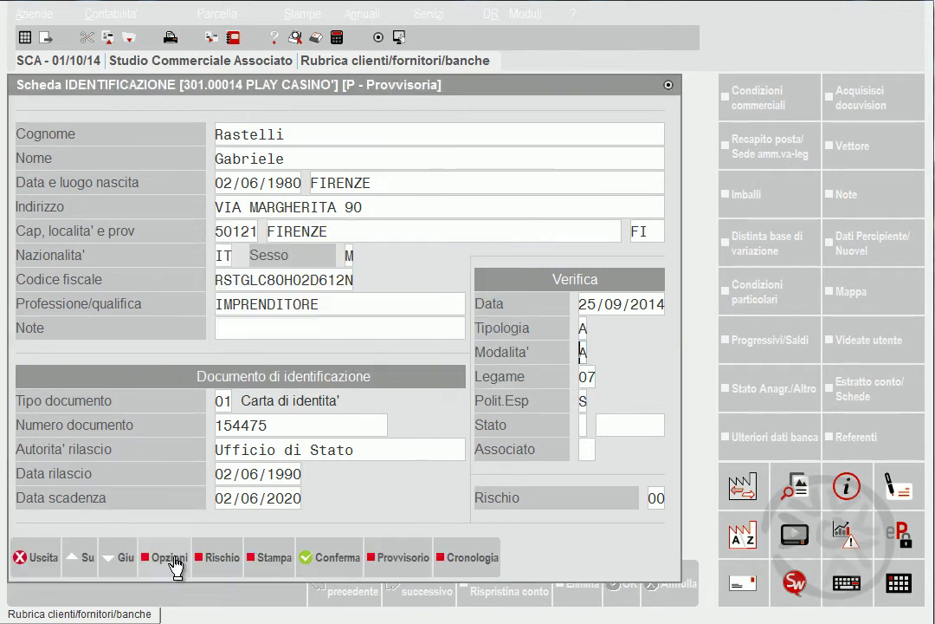
click(166, 557)
click(119, 158)
click(52, 534)
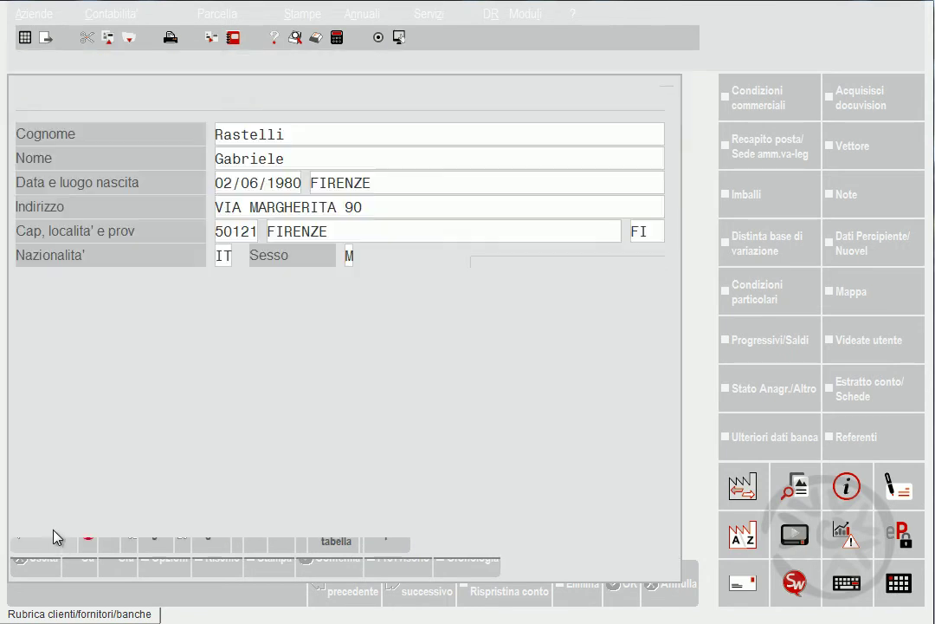
Step: Set the identification Stato to 0 and link Associato 1
key(Return)
key(Return)
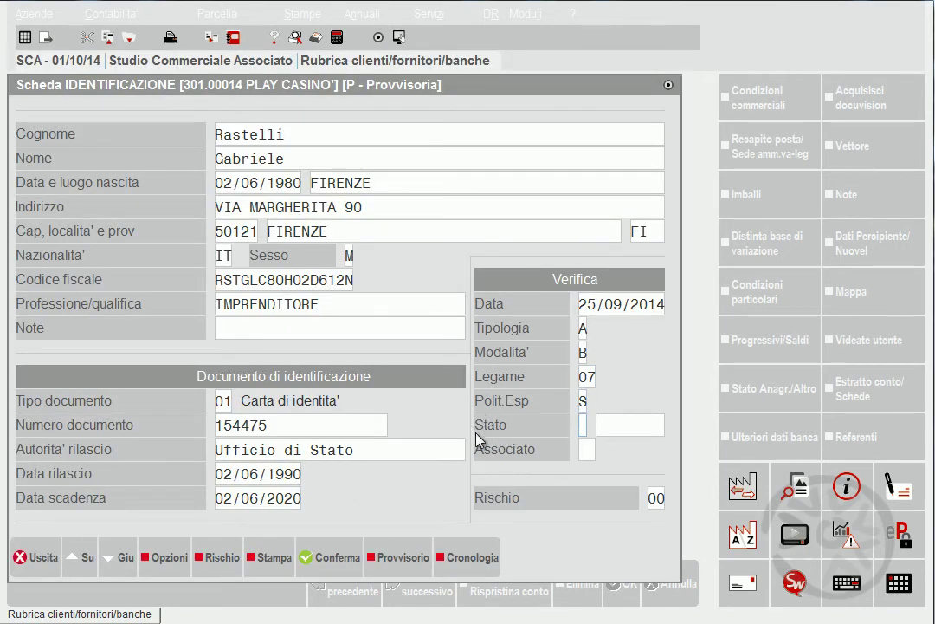
click(166, 557)
click(26, 534)
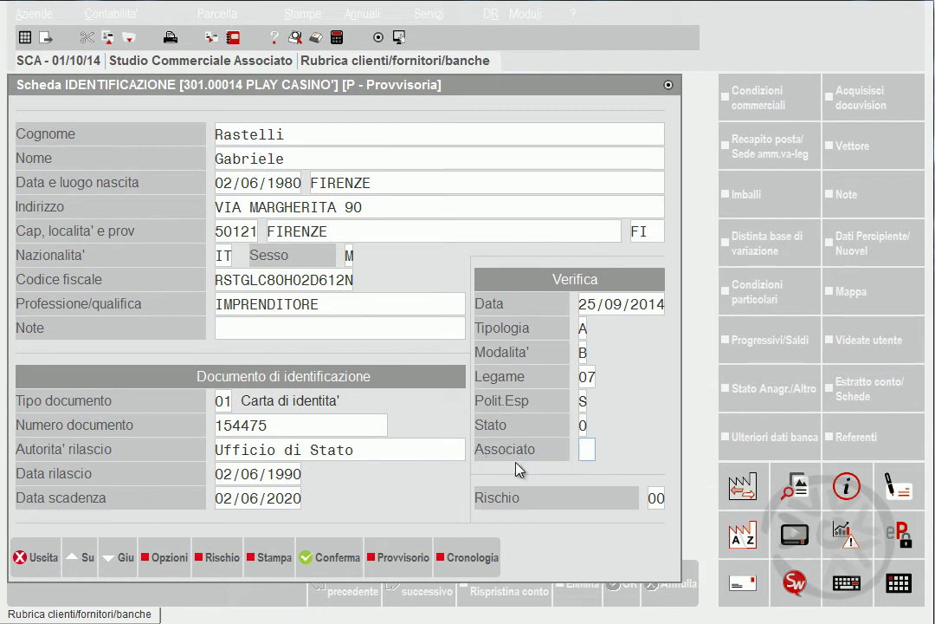
click(173, 552)
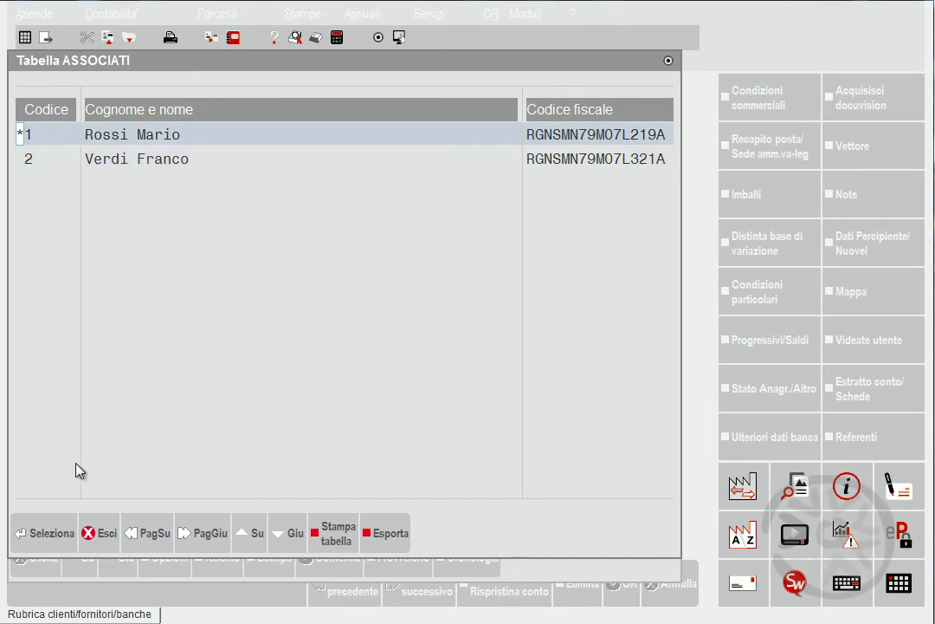
click(20, 536)
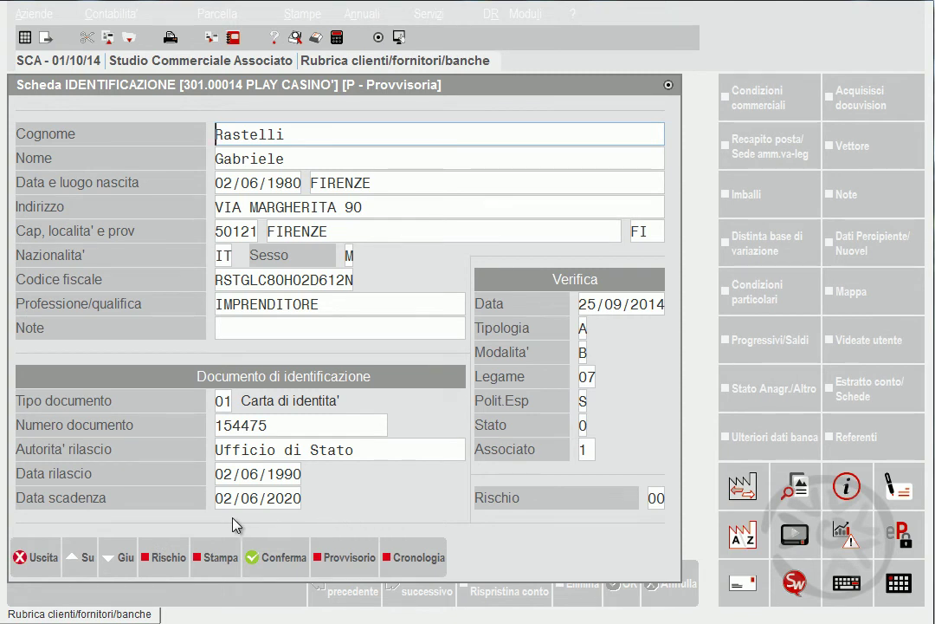
Step: Score the client risk at 9 with options A (Ditta individuale), B, E (Operazioni anomale) and A (Italia)
click(170, 546)
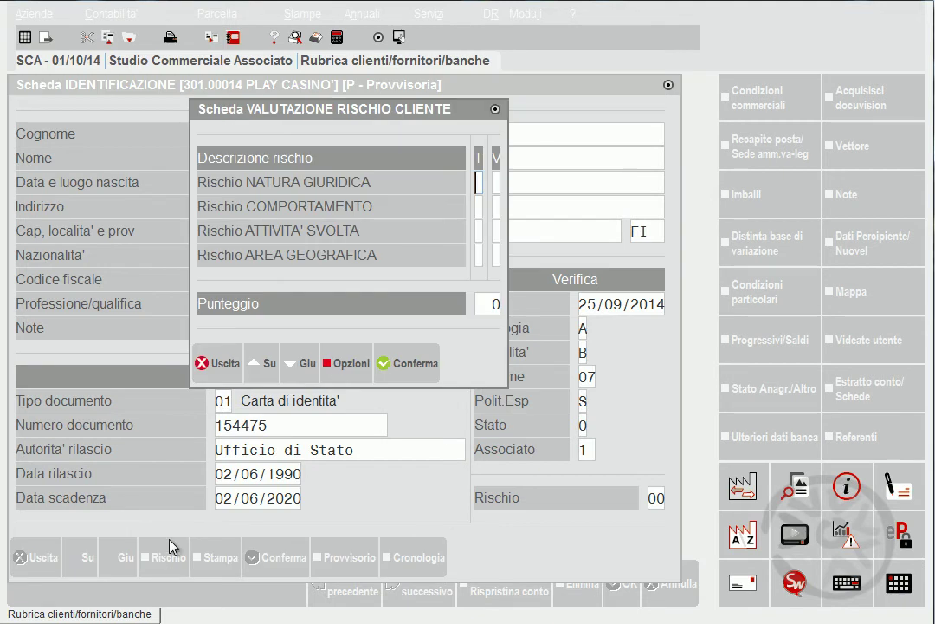
click(330, 371)
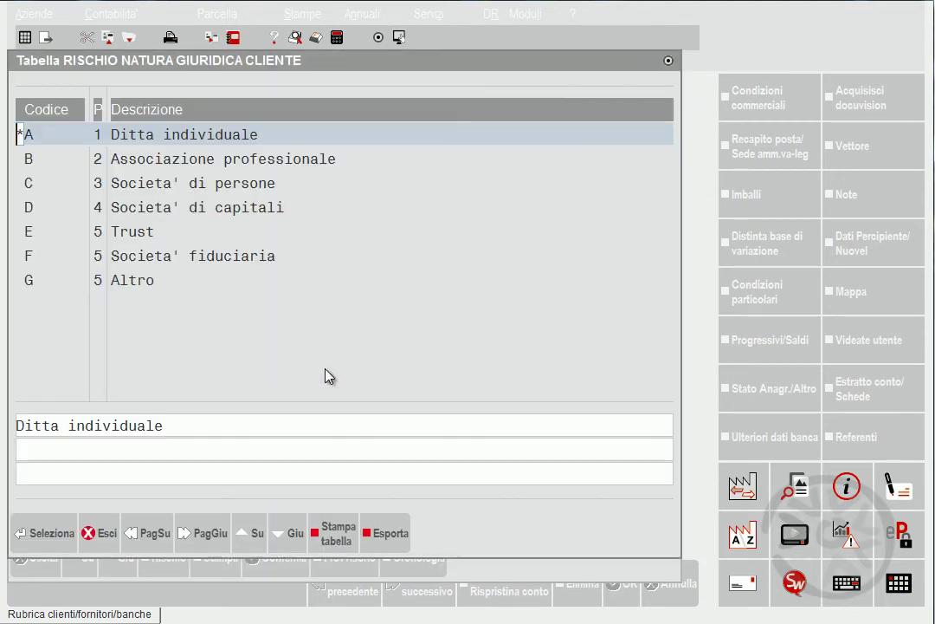
key(Return)
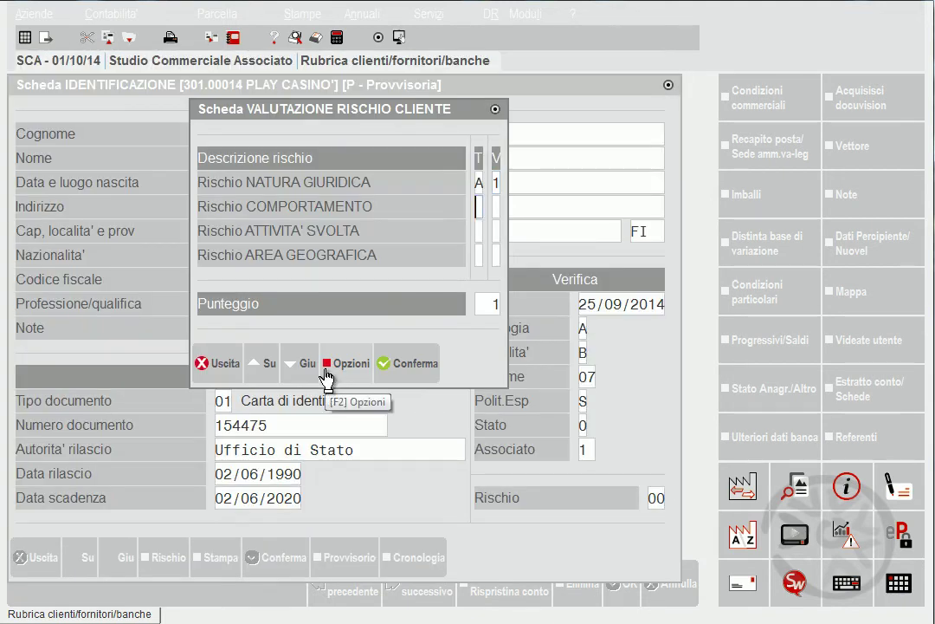
click(329, 367)
key(Down)
key(Return)
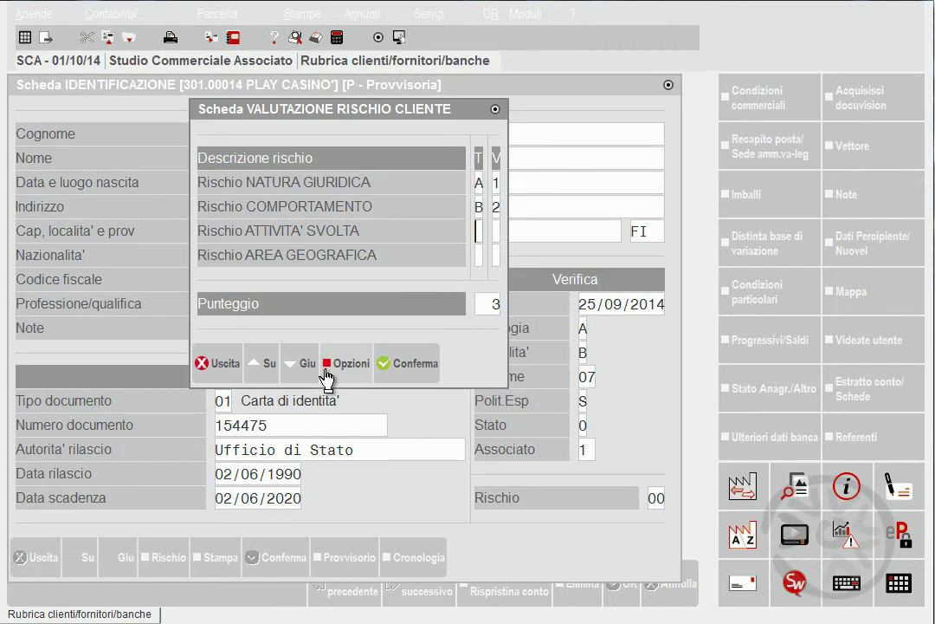
click(327, 378)
key(Down)
key(Down)
key(Down)
key(Down)
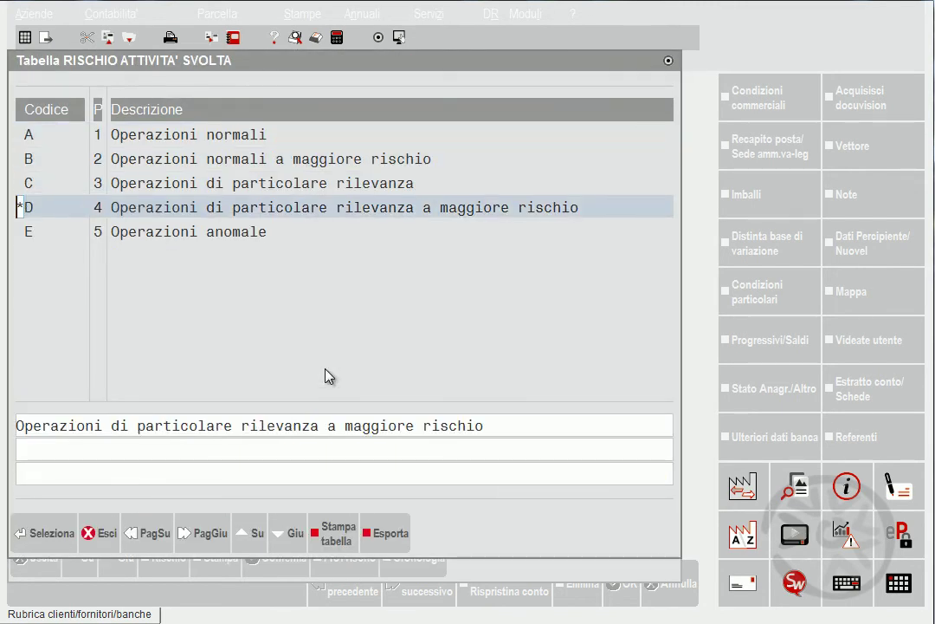
key(Return)
click(327, 376)
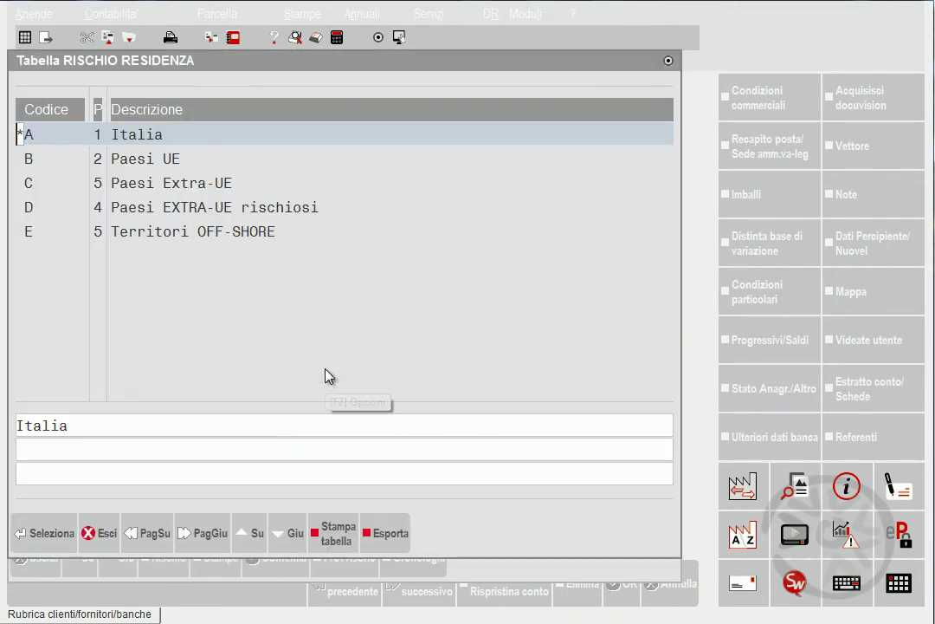
key(Return)
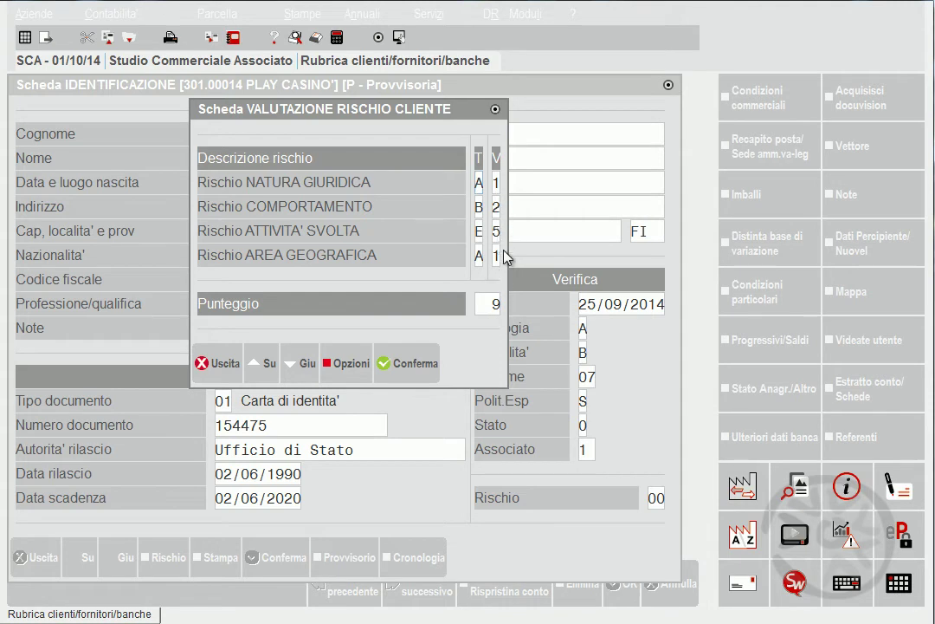
click(413, 368)
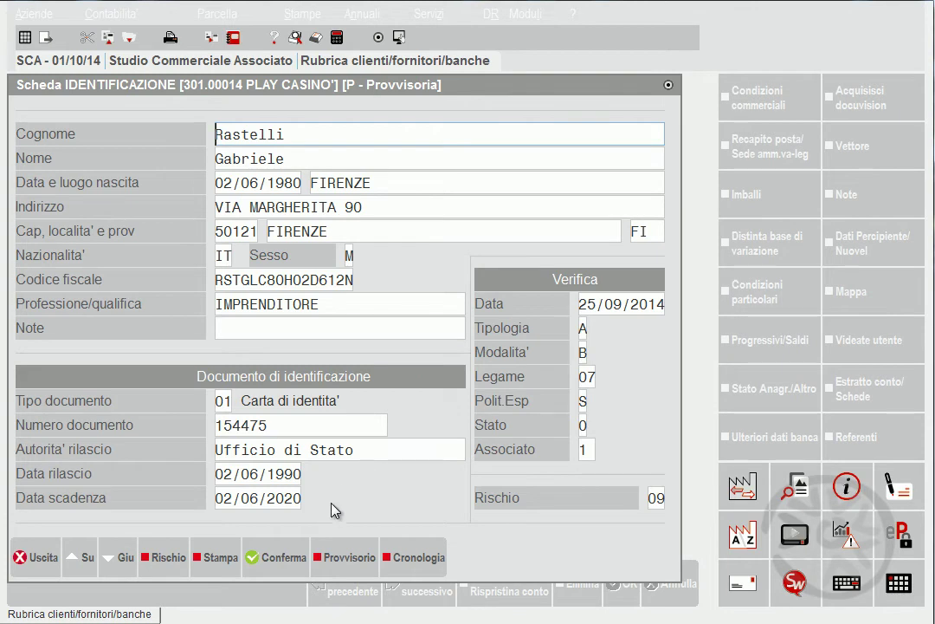
Step: Save the identification as provisional, then reopen it and confirm it as definitive
click(346, 561)
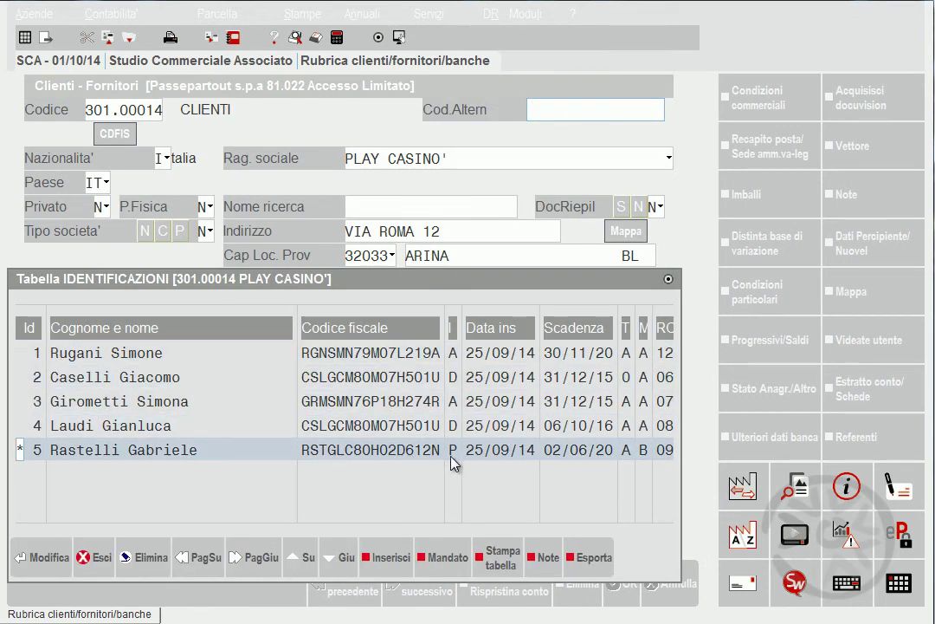
click(47, 557)
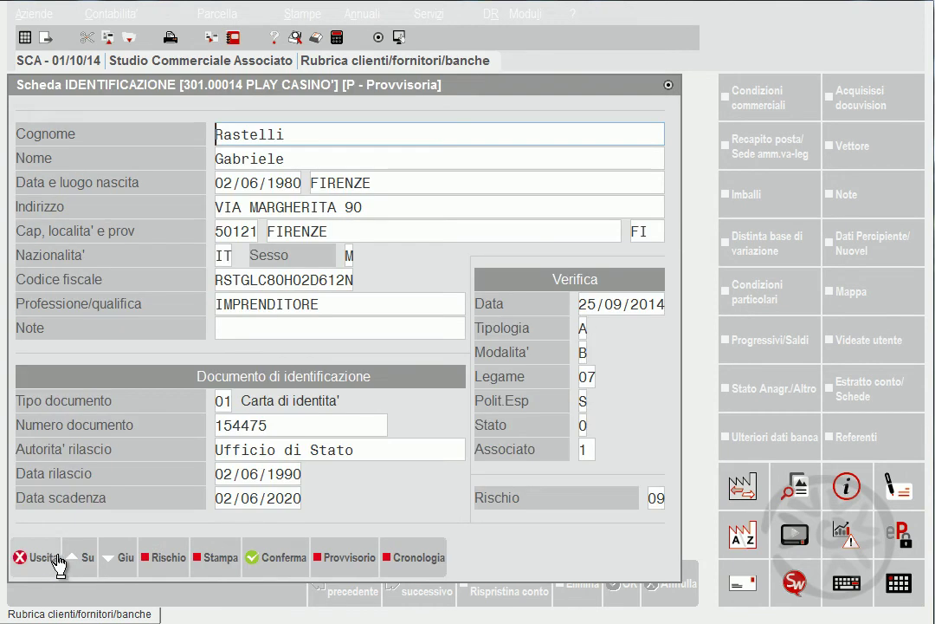
click(272, 559)
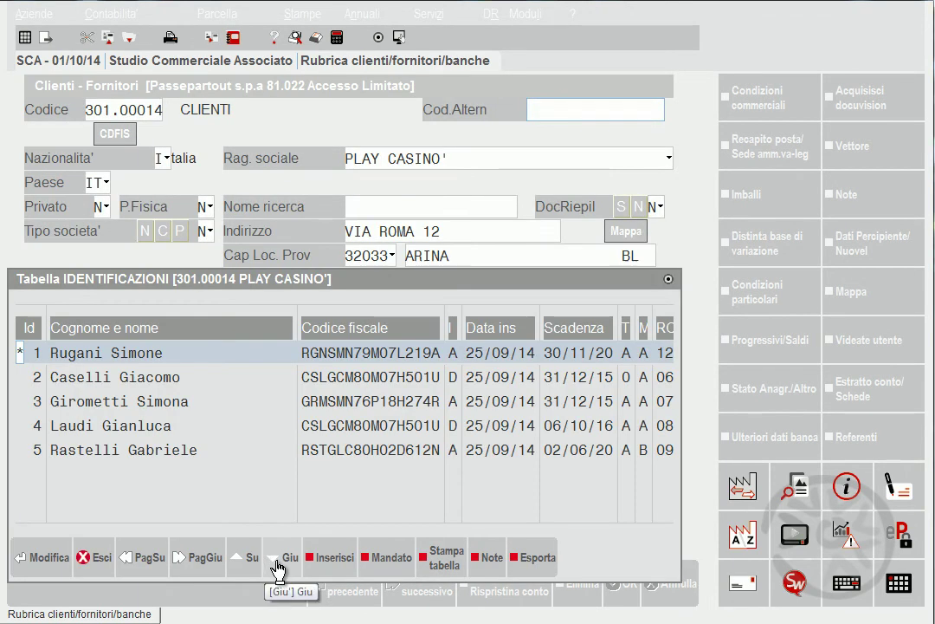
Step: Annul the second identification with R - RETTIFICA, putting it in state 3, and check it
click(277, 564)
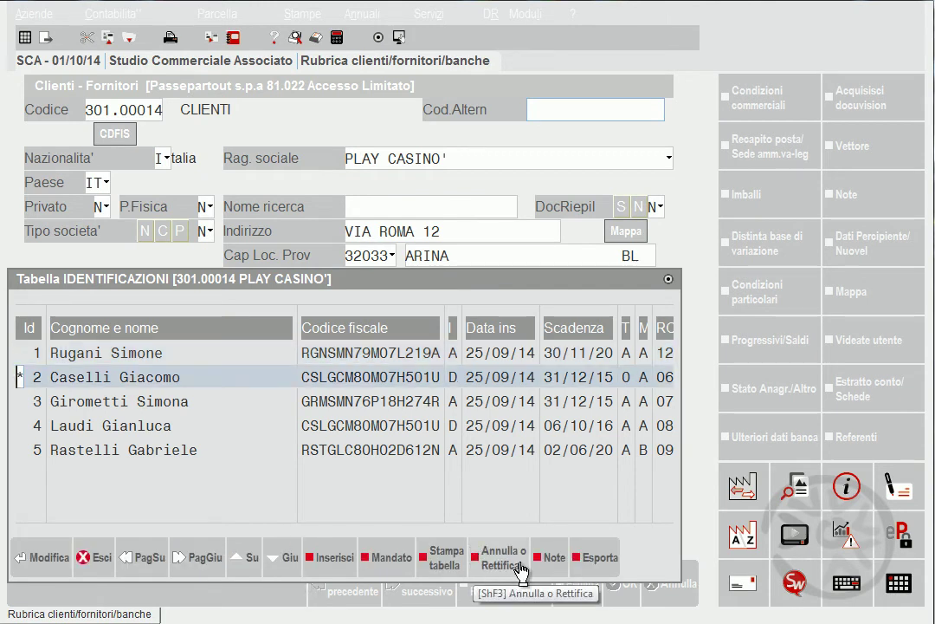
click(479, 561)
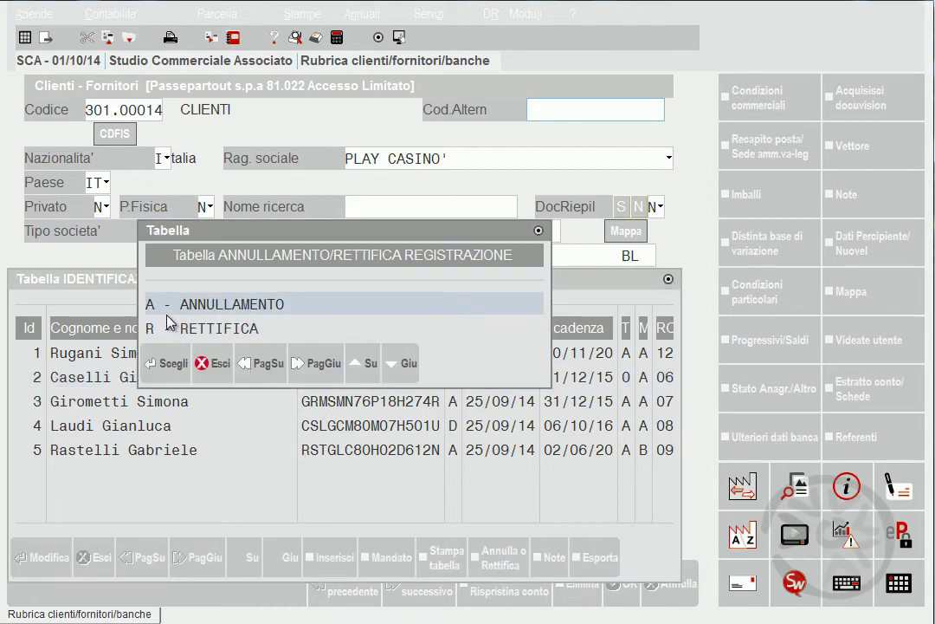
click(167, 363)
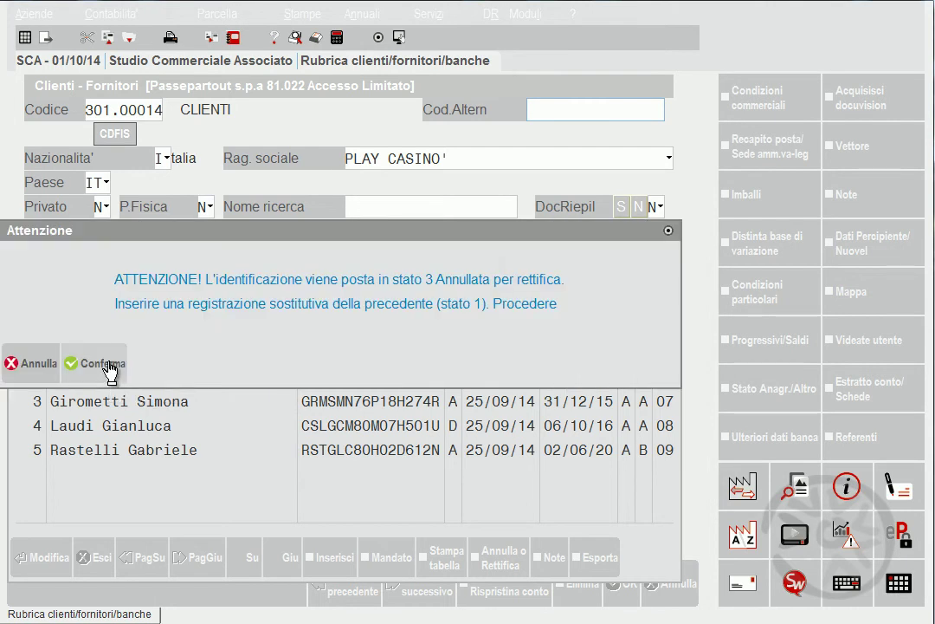
click(99, 364)
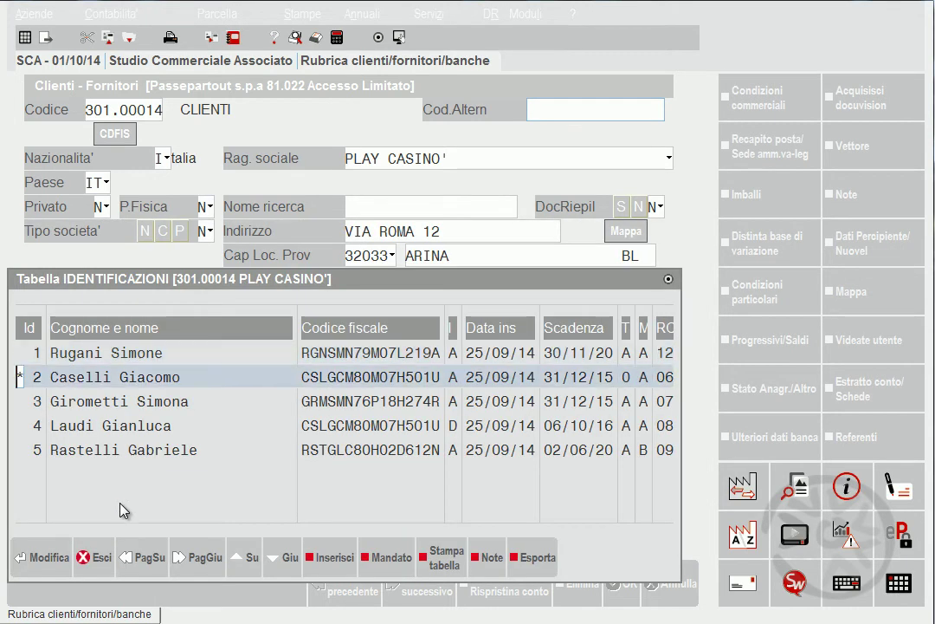
click(30, 558)
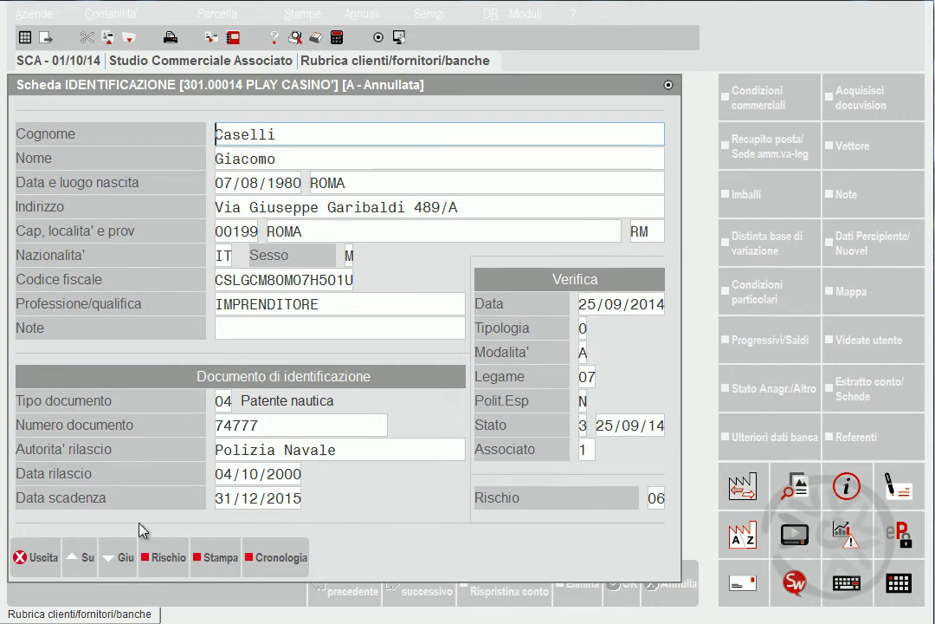
click(39, 558)
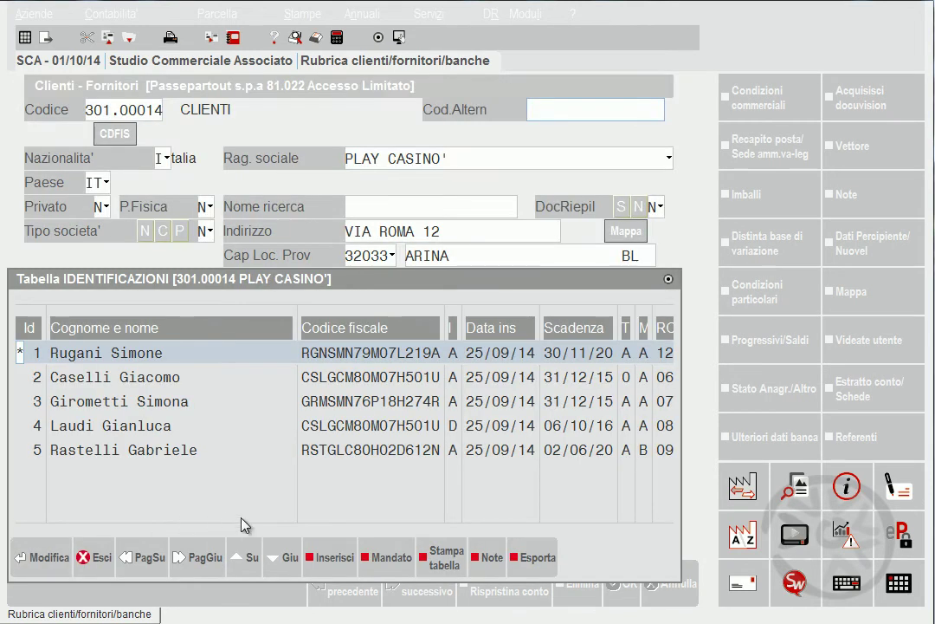
click(333, 563)
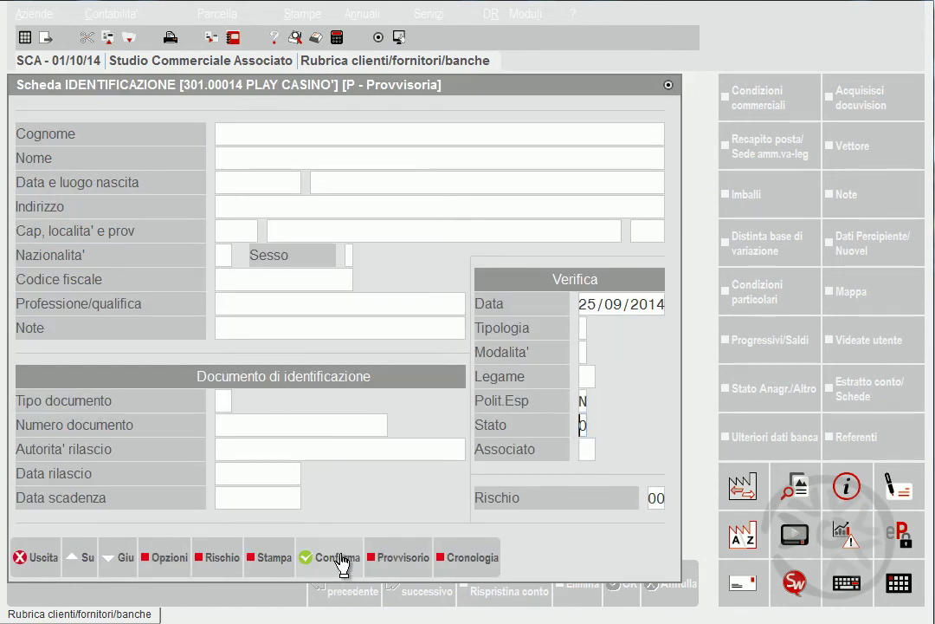
click(173, 560)
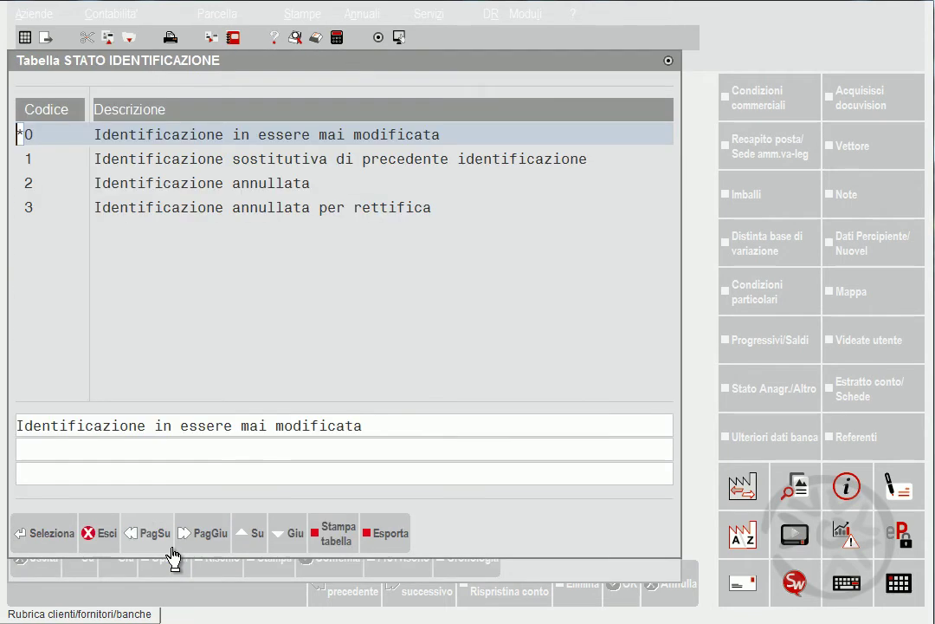
click(211, 159)
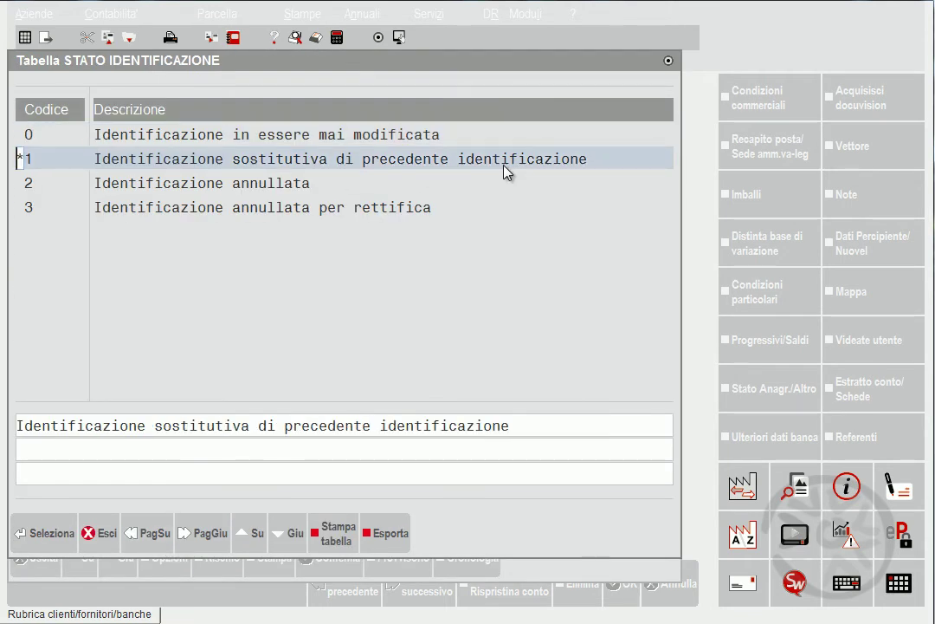
click(62, 534)
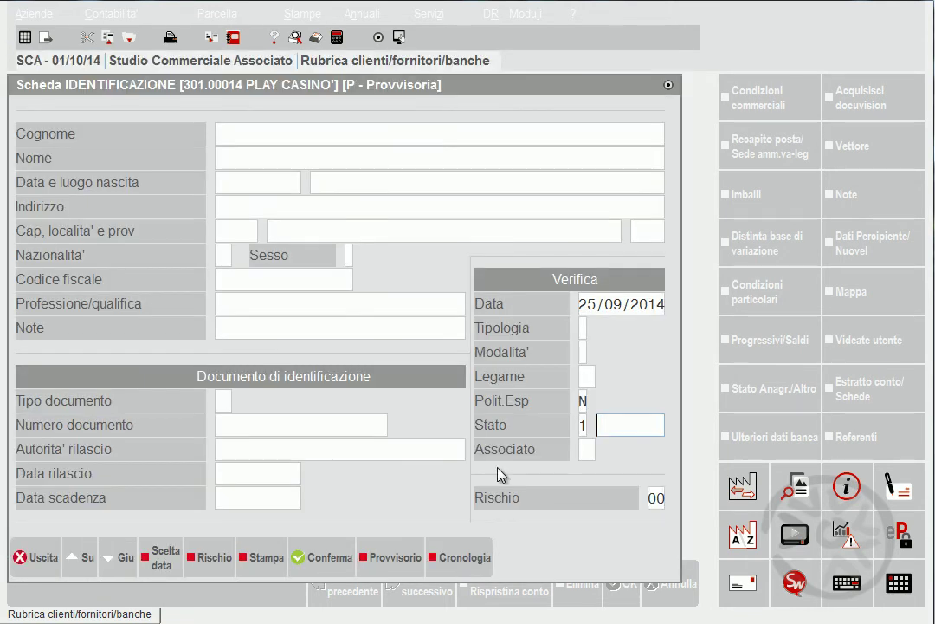
key(shift+F7)
key(Return)
key(Return)
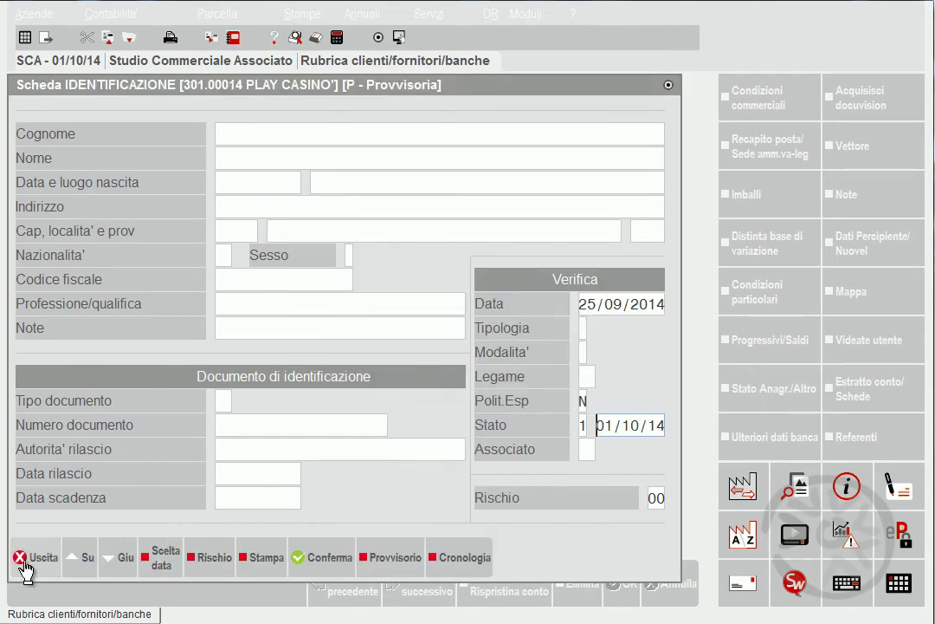
click(14, 565)
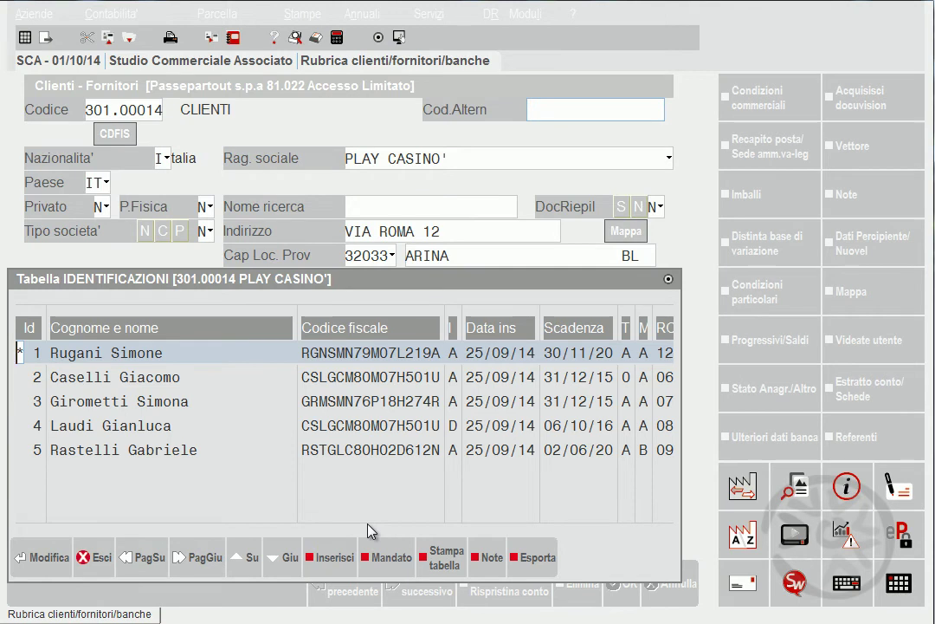
Step: Choose BV as Natura giuridica on the PLAY CASINO' mandate sheet and confirm the mandate
click(394, 564)
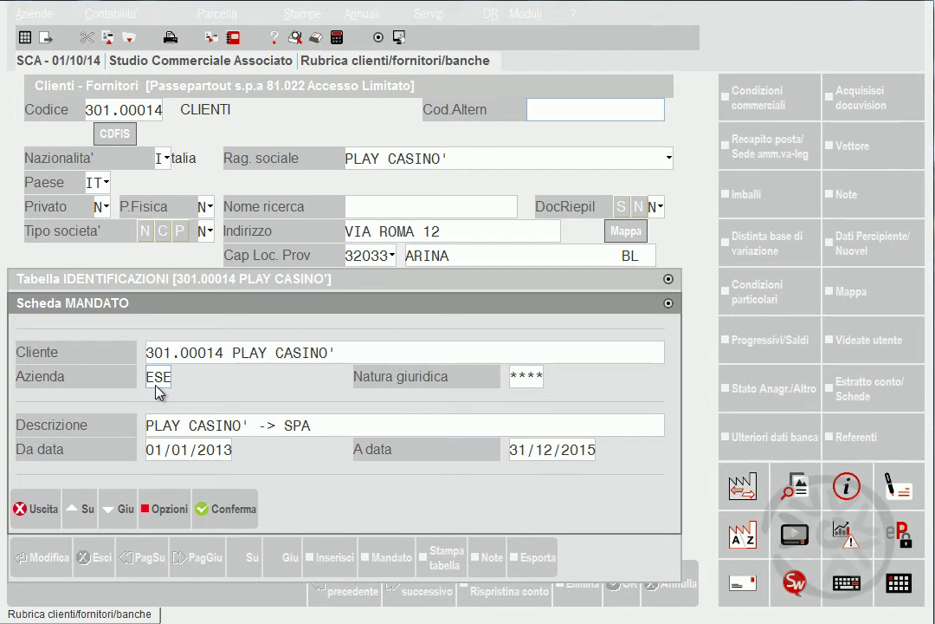
key(Tab)
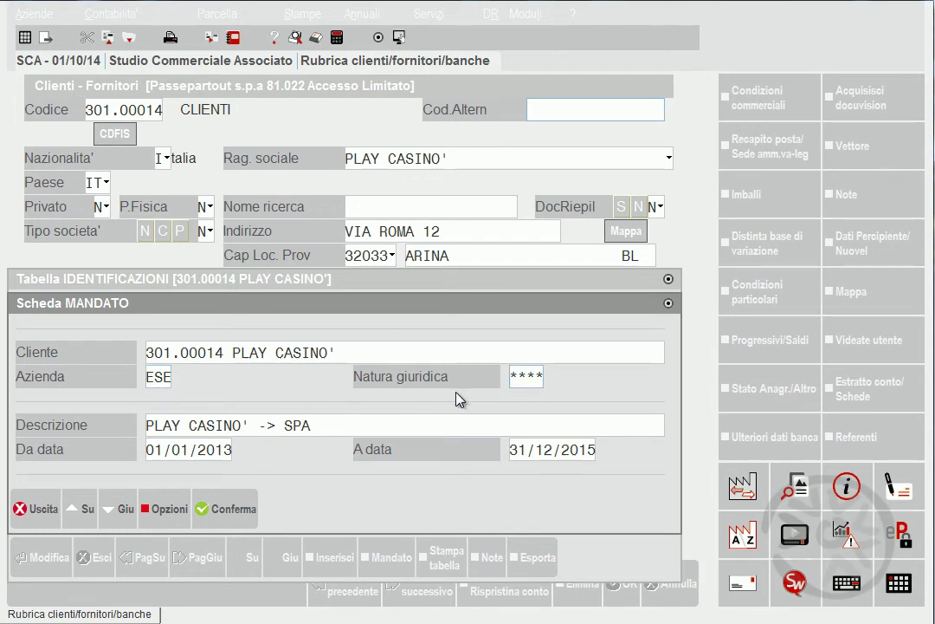
click(164, 510)
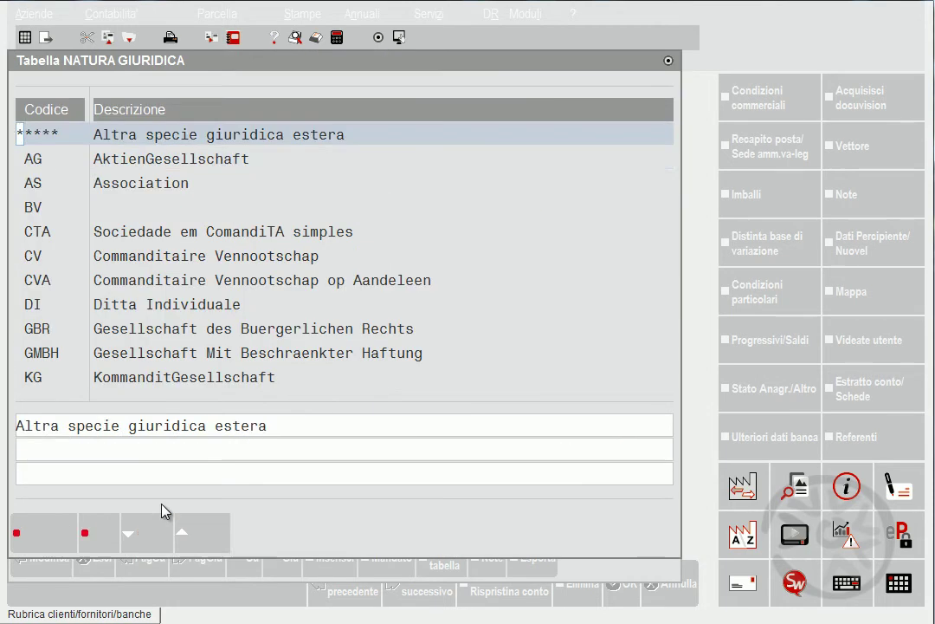
key(Down)
key(Down)
key(Down)
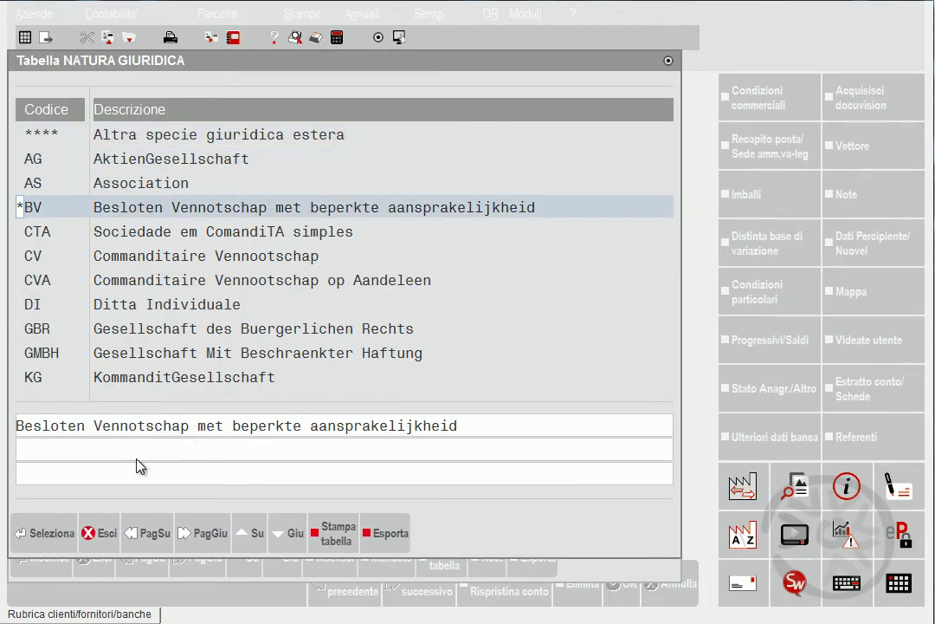
click(35, 532)
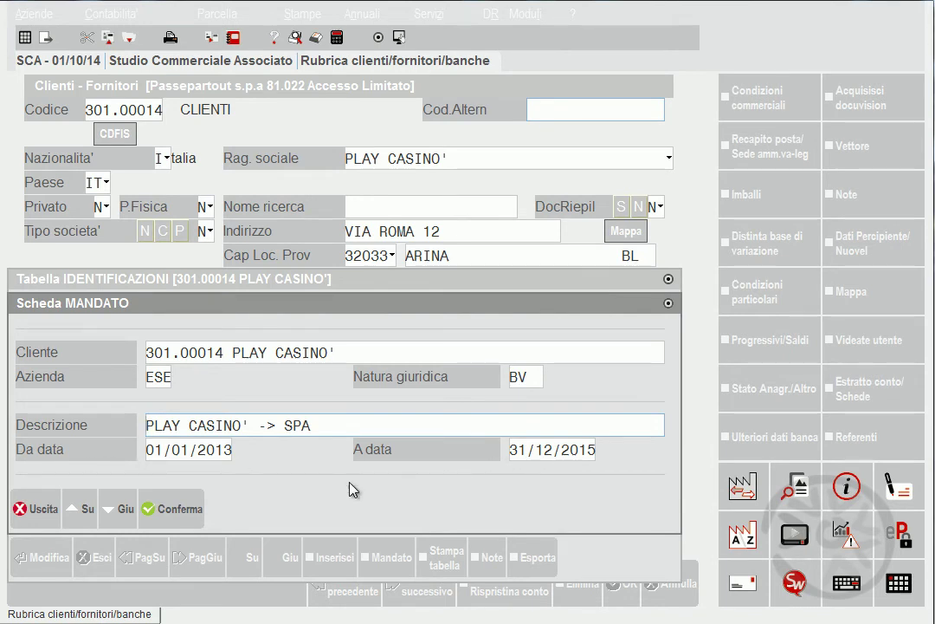
click(178, 511)
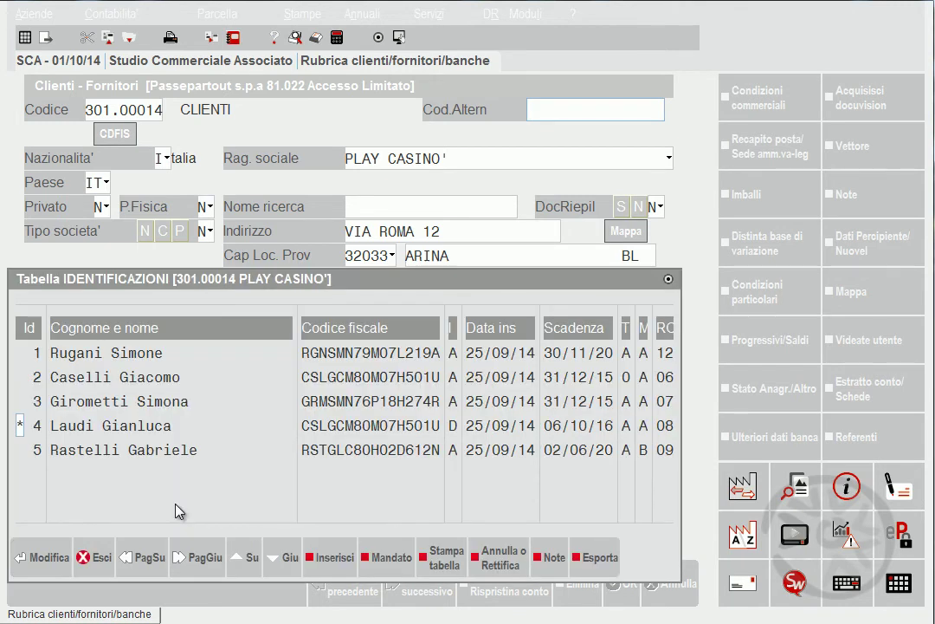
Step: Close the identifications list and save the PLAY CASINO' client record with OK
click(86, 557)
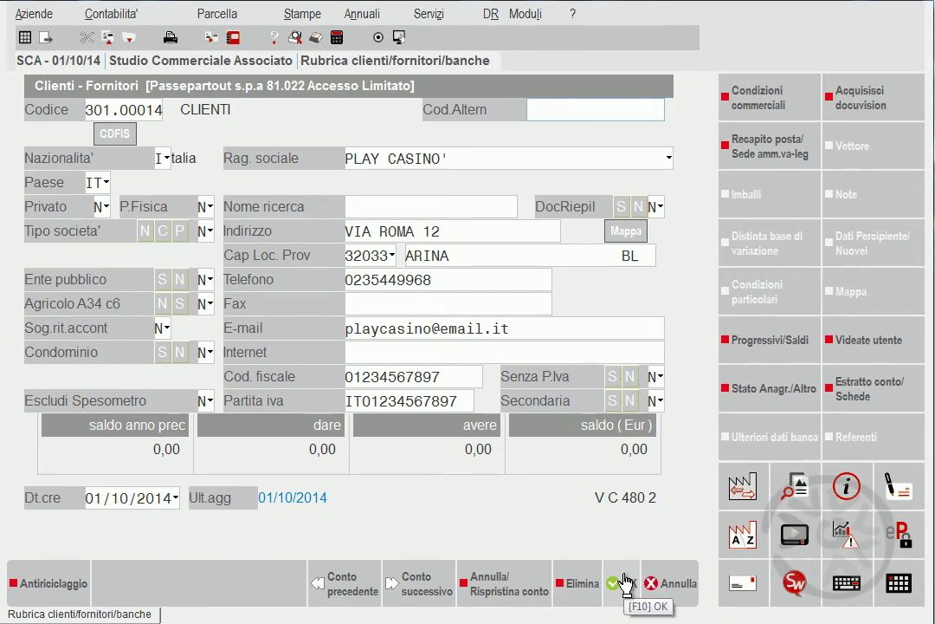
click(624, 583)
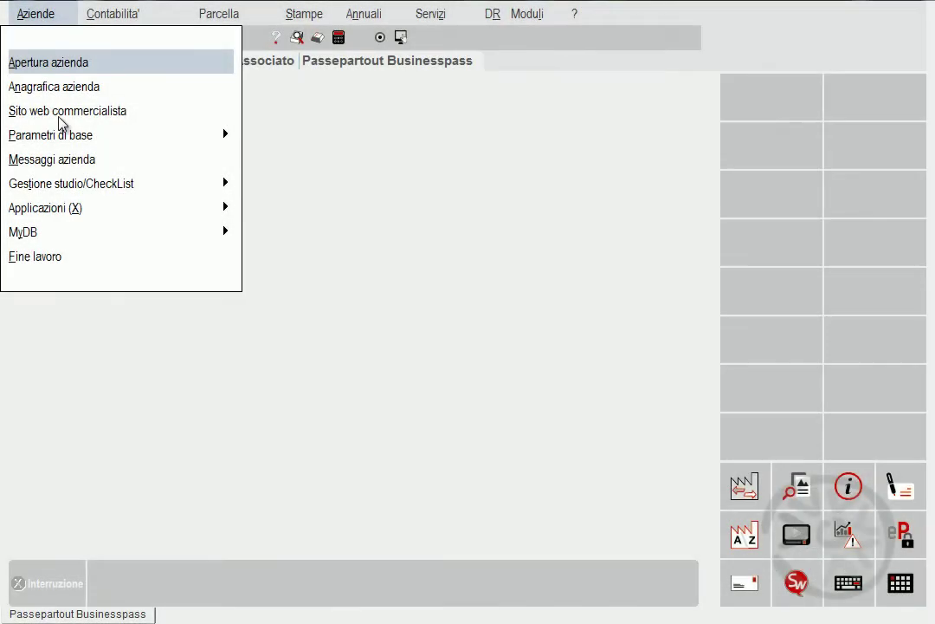
Step: Launch Gestione ANTIRICICLAGGIO from the Aziende applications menu
mouse_move(69, 208)
click(277, 256)
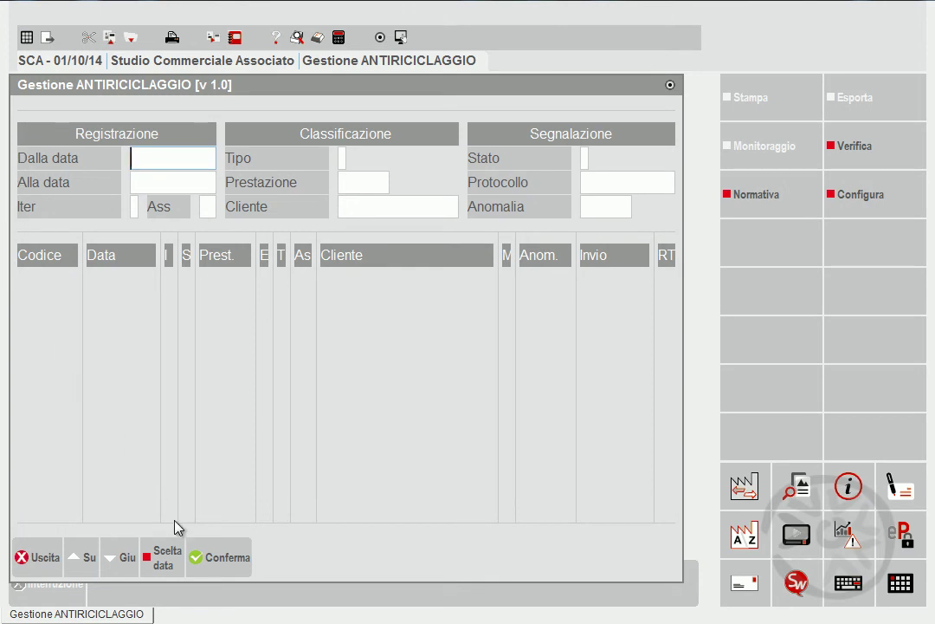
Step: Run the unfiltered search and browse the three 25/09/14 registrations, ending on PLAY CASINO' A.1.13
click(205, 567)
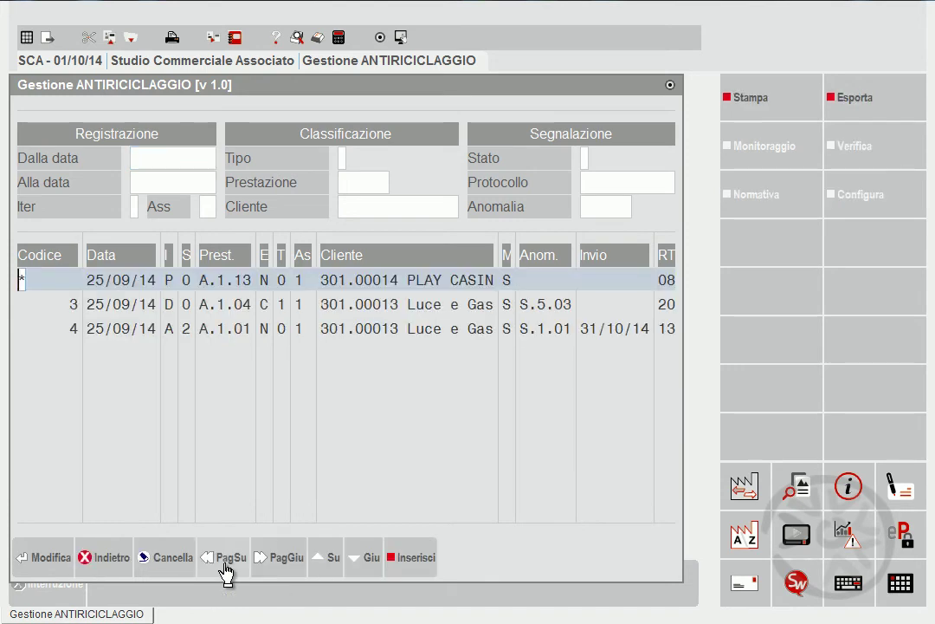
click(183, 304)
click(173, 333)
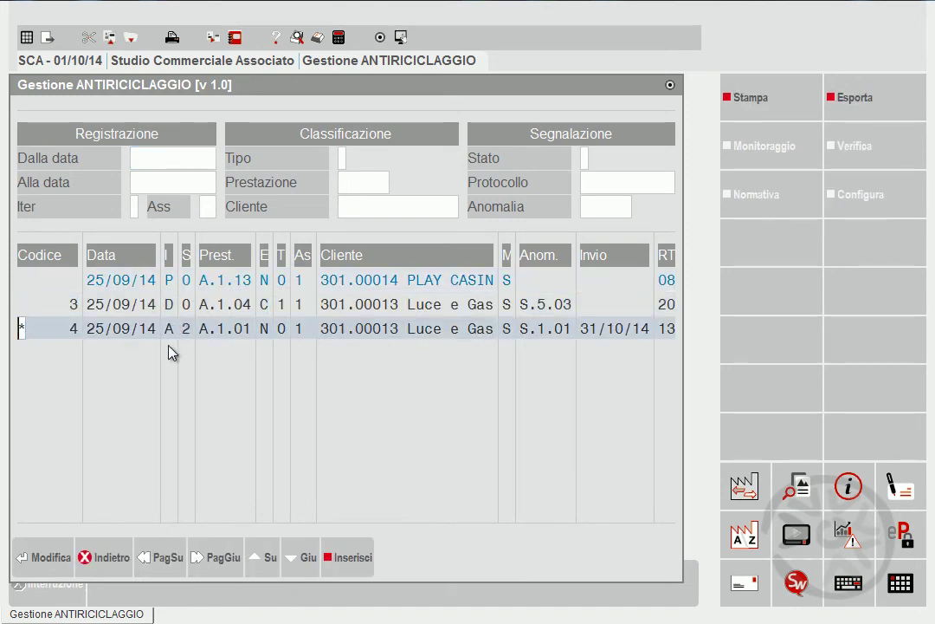
key(Up)
click(182, 278)
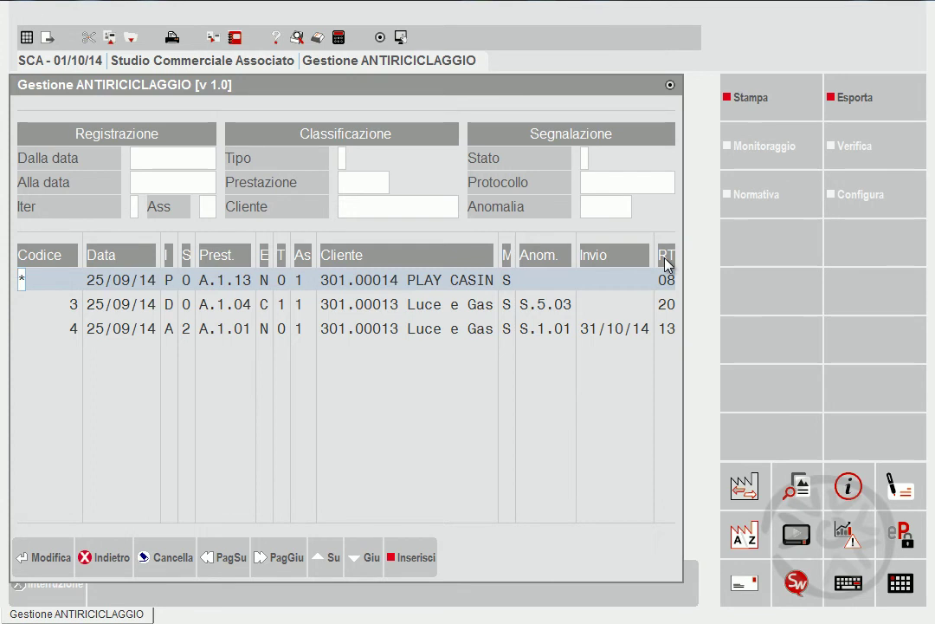
Step: Insert a new registration, reset its Stato to 0 after trying state 1, and list the associates
click(423, 568)
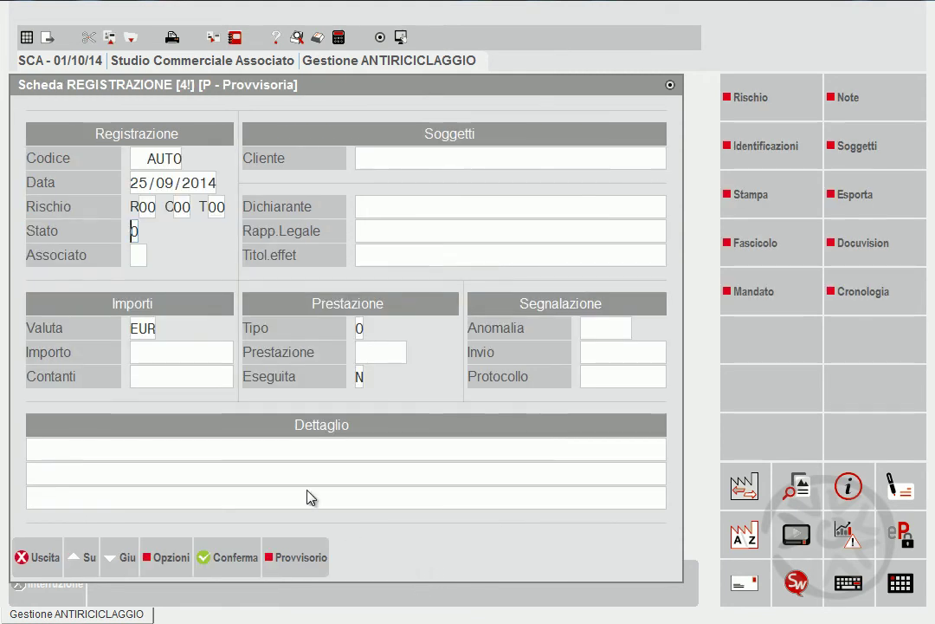
click(154, 557)
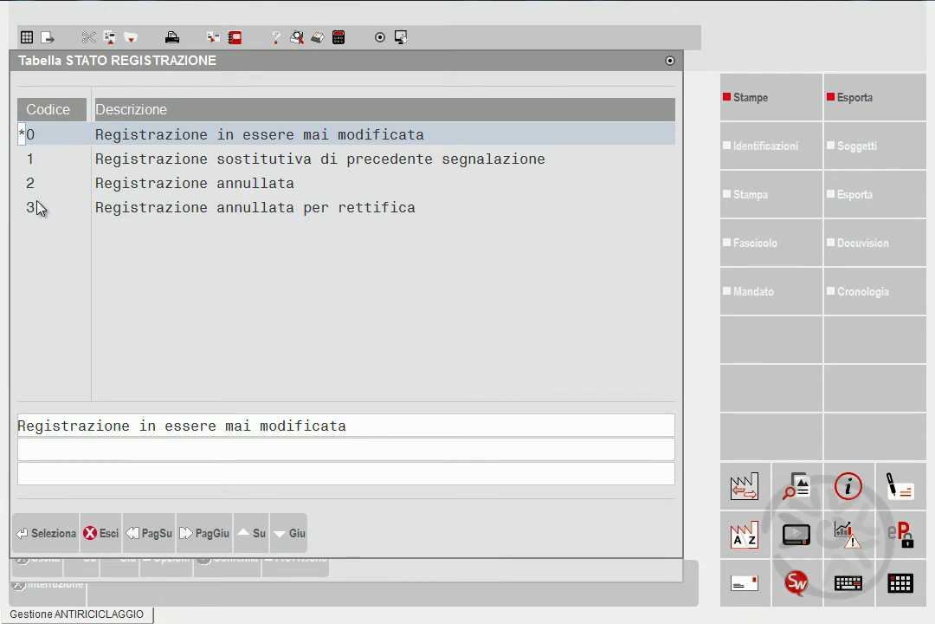
click(59, 161)
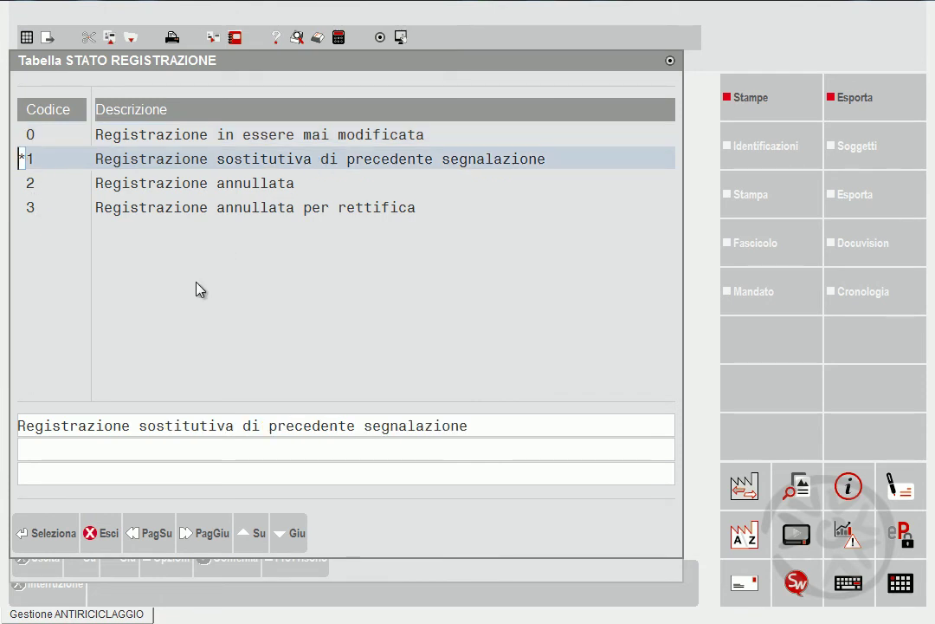
click(43, 534)
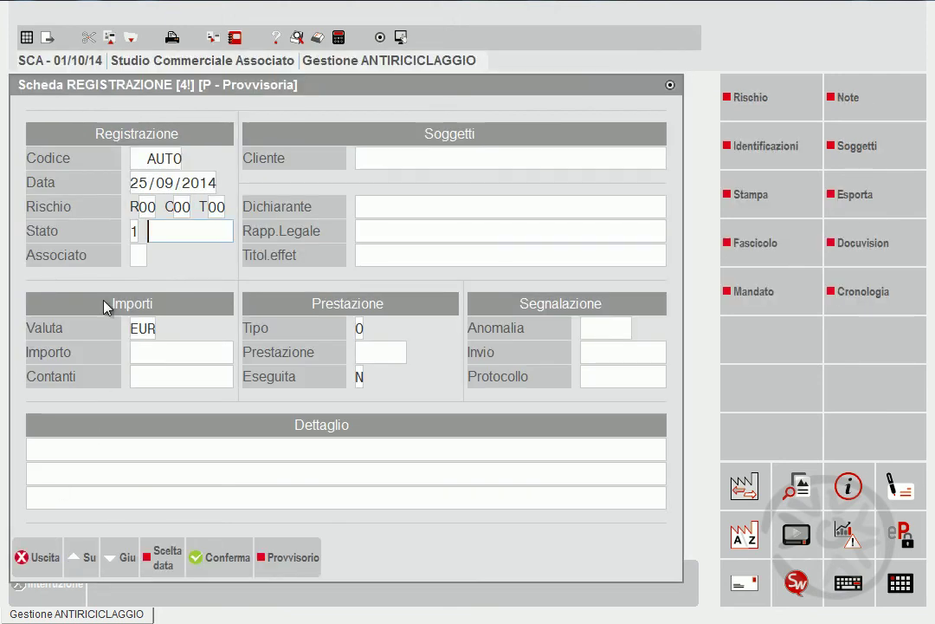
key(shift+F2)
click(160, 286)
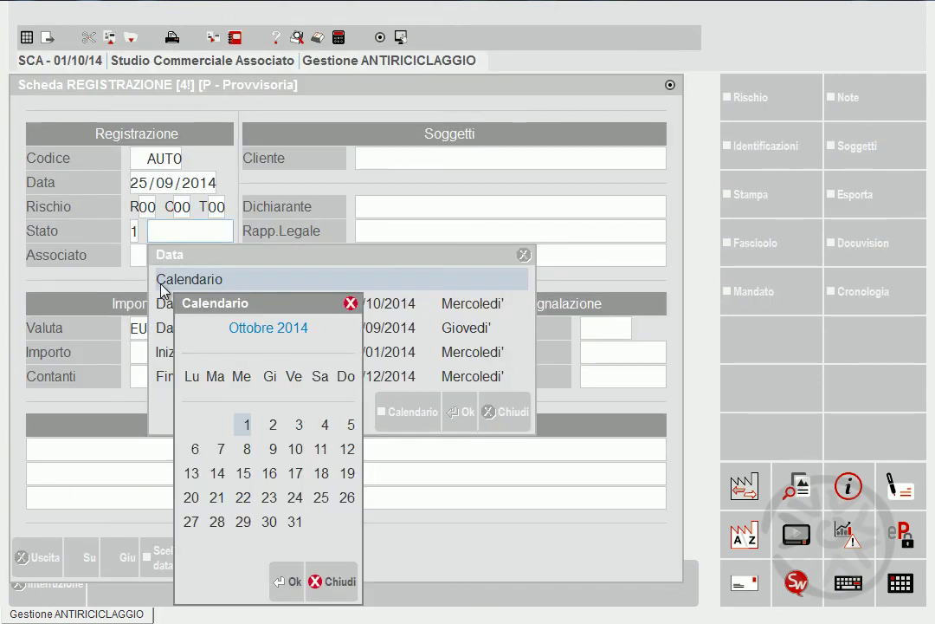
key(Return)
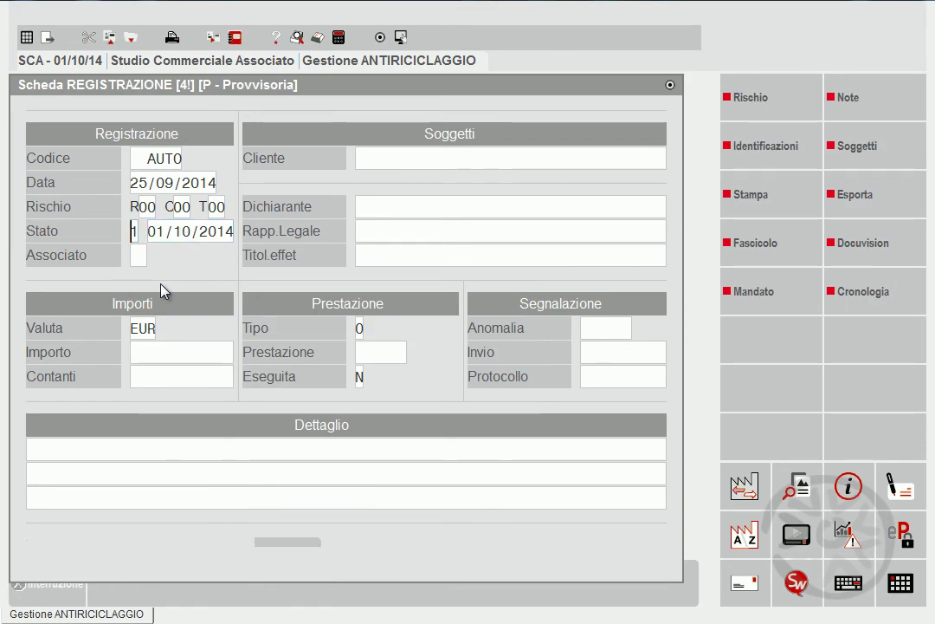
text(0)
key(Return)
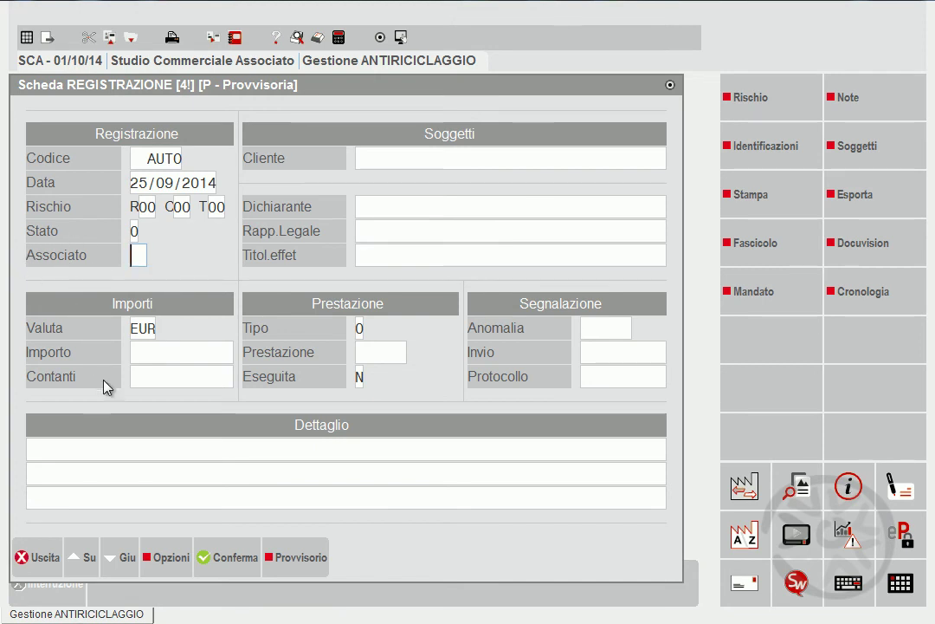
click(160, 561)
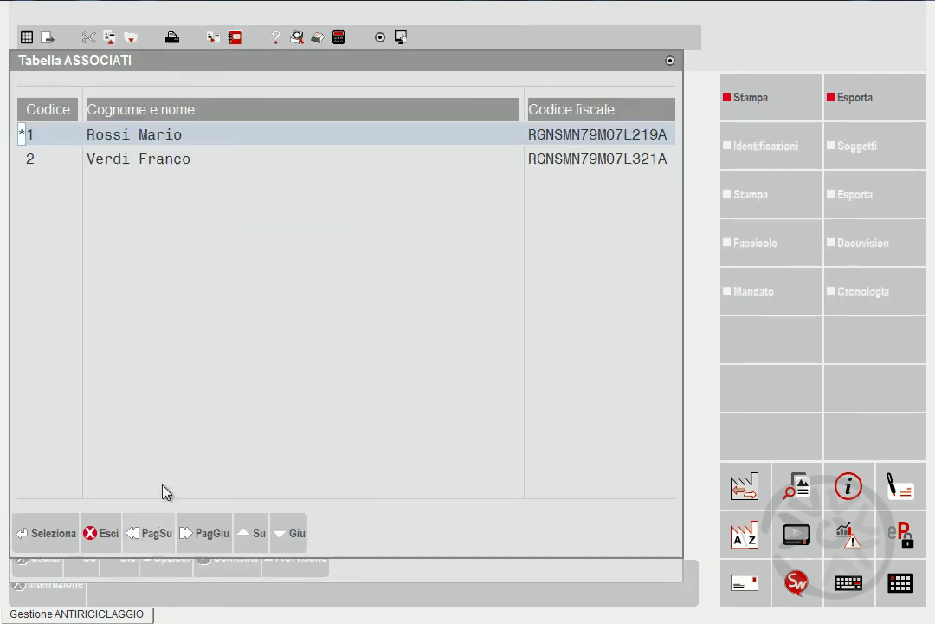
Step: Assign associate 1 and client PLAY CASINO' to the registration, then open its subjects table
click(43, 538)
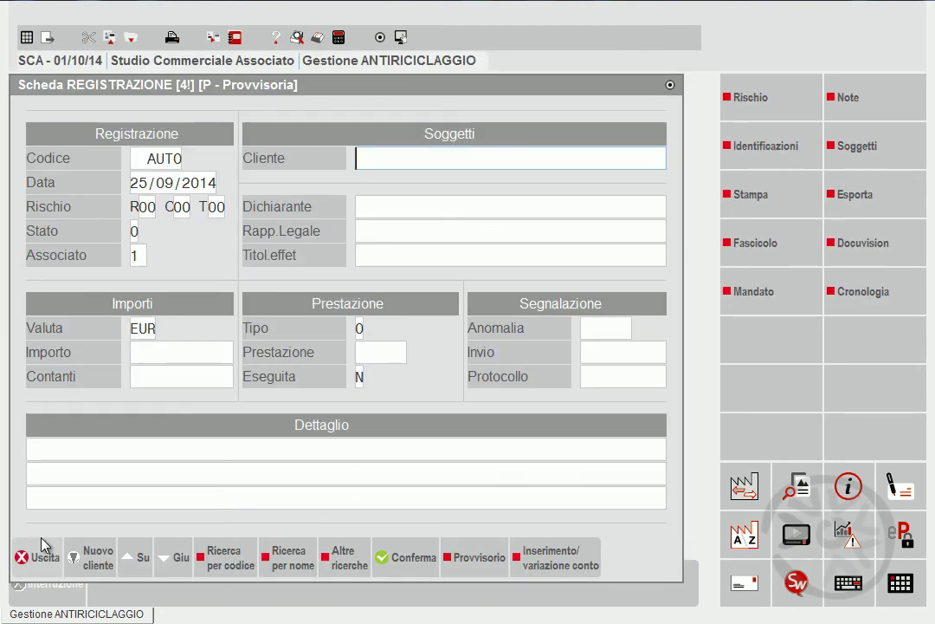
key(shift+F2)
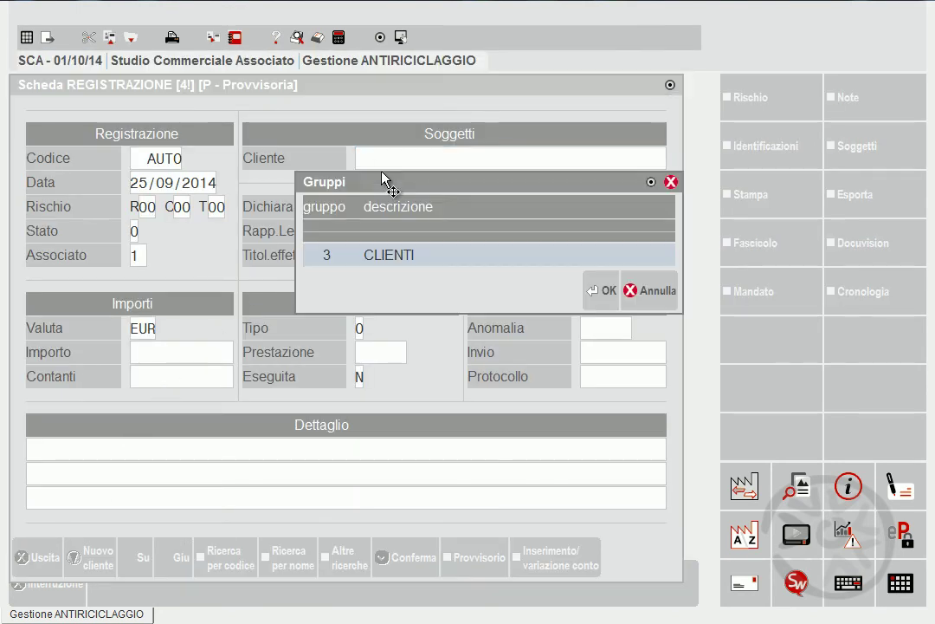
key(Down)
key(Return)
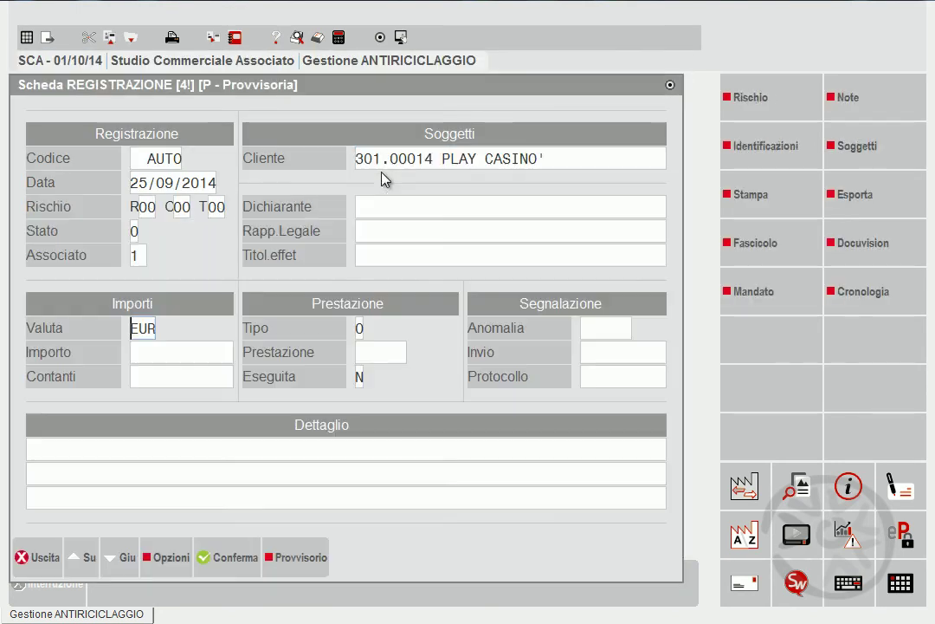
click(869, 167)
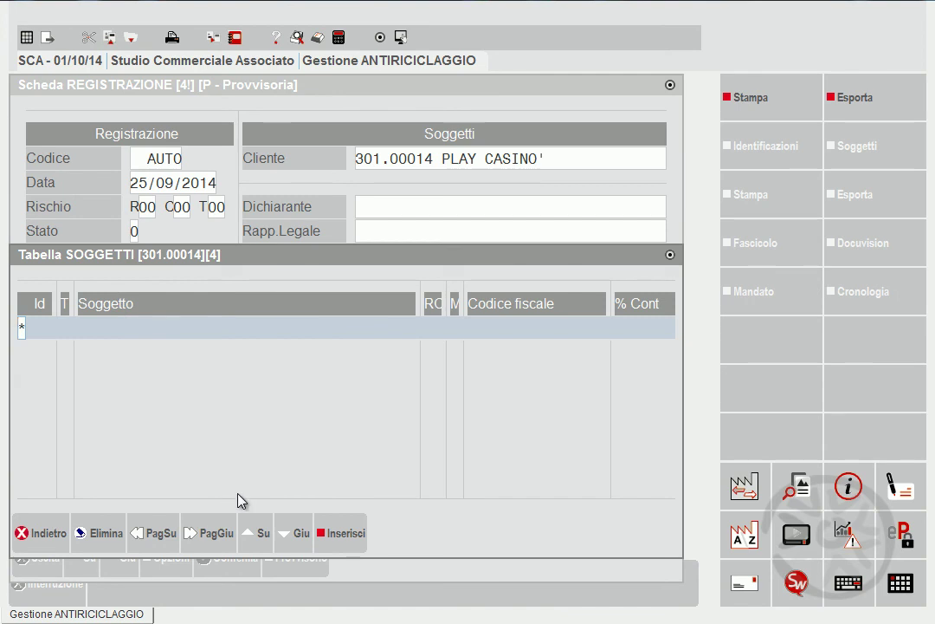
Step: Add the fourth identified person as the declarant subject
click(335, 544)
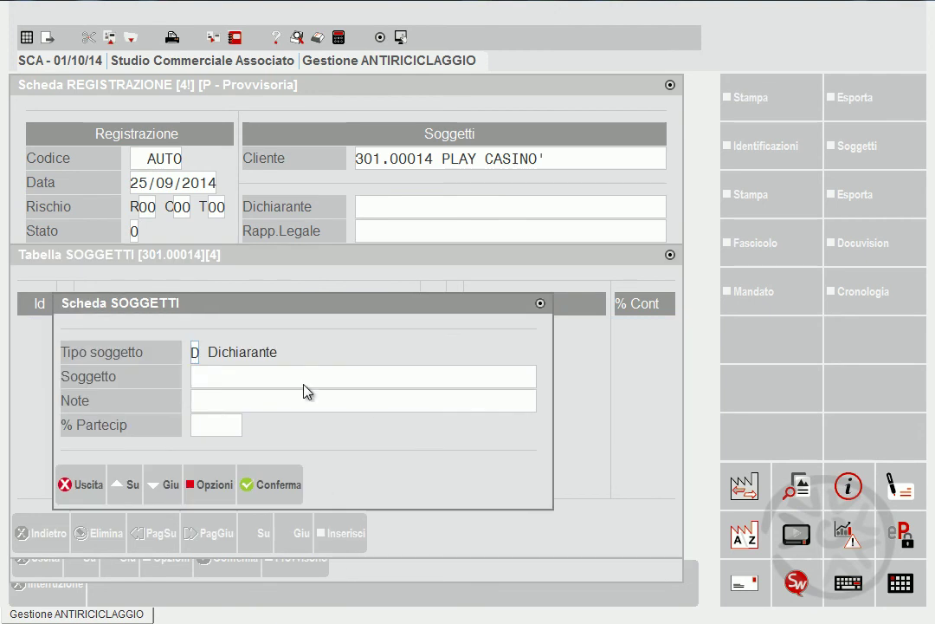
key(F2)
key(Down)
key(Down)
key(Down)
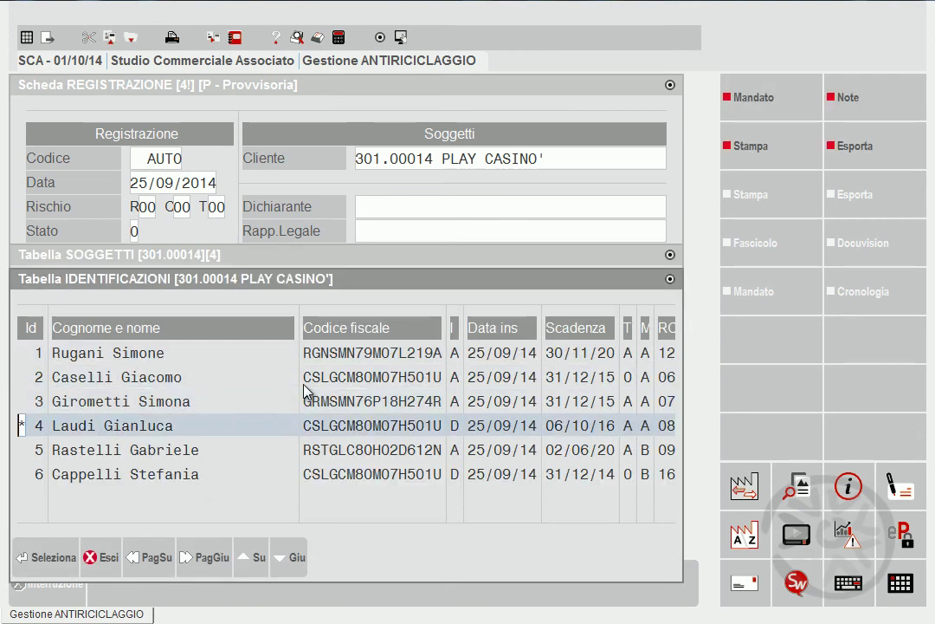
key(Return)
click(240, 490)
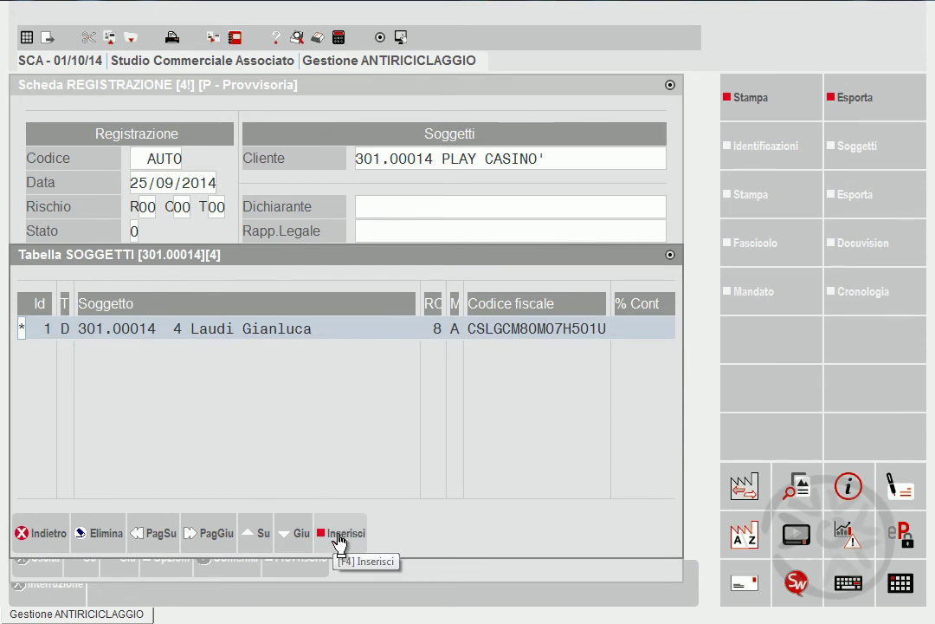
Step: Add the sixth identified person as legal representative
click(338, 539)
key(F2)
key(Down)
key(Down)
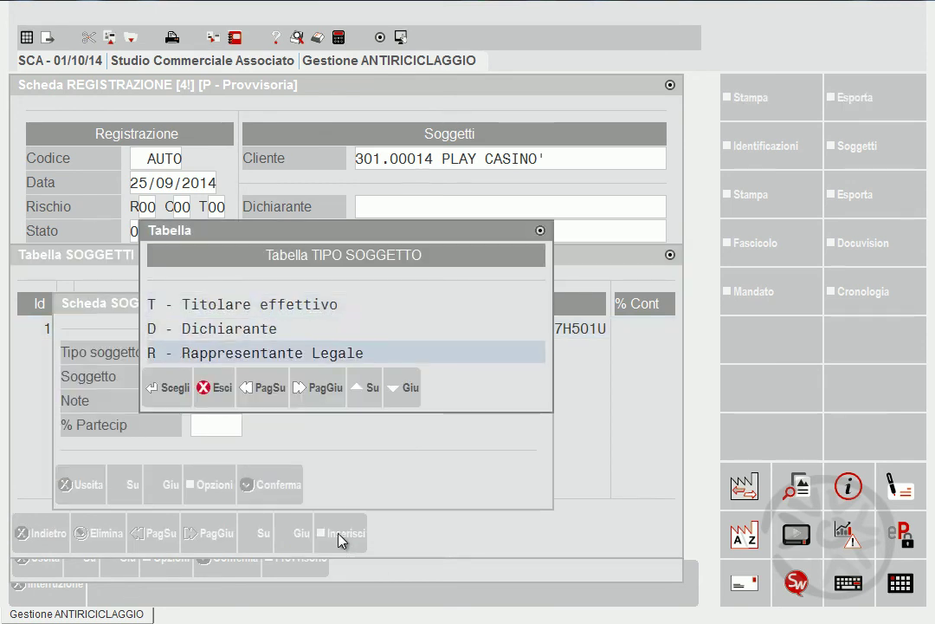
key(Return)
key(F2)
key(Down)
key(Down)
key(Down)
key(Down)
key(Down)
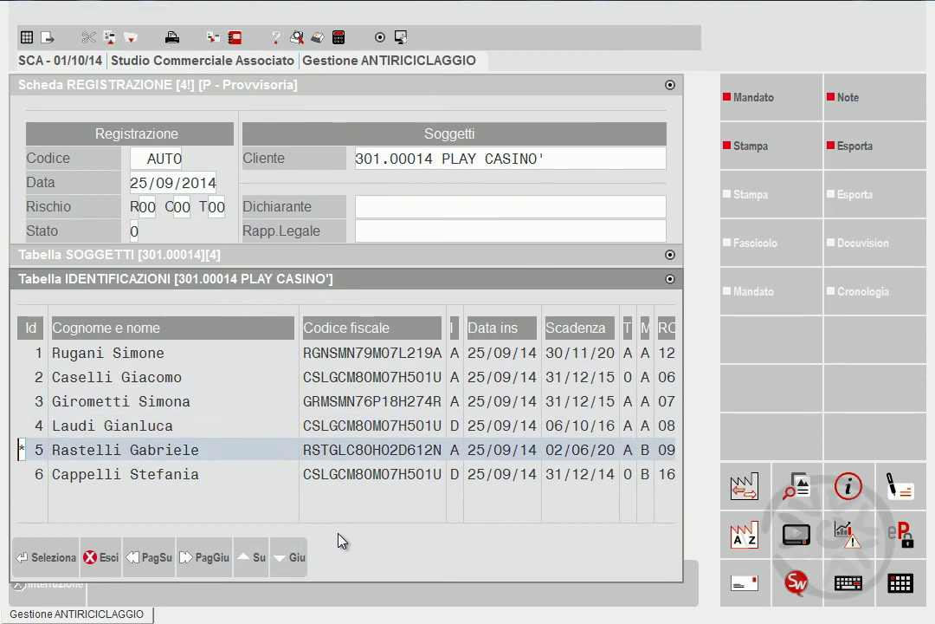
key(Return)
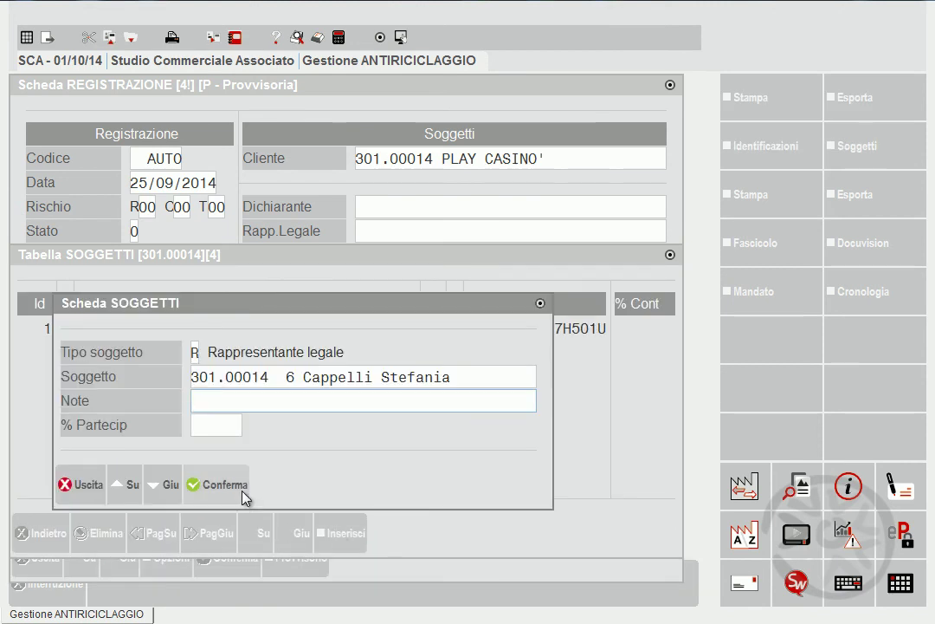
click(245, 497)
Step: Add the fourth identified person as beneficial owner with an 80% share
click(336, 534)
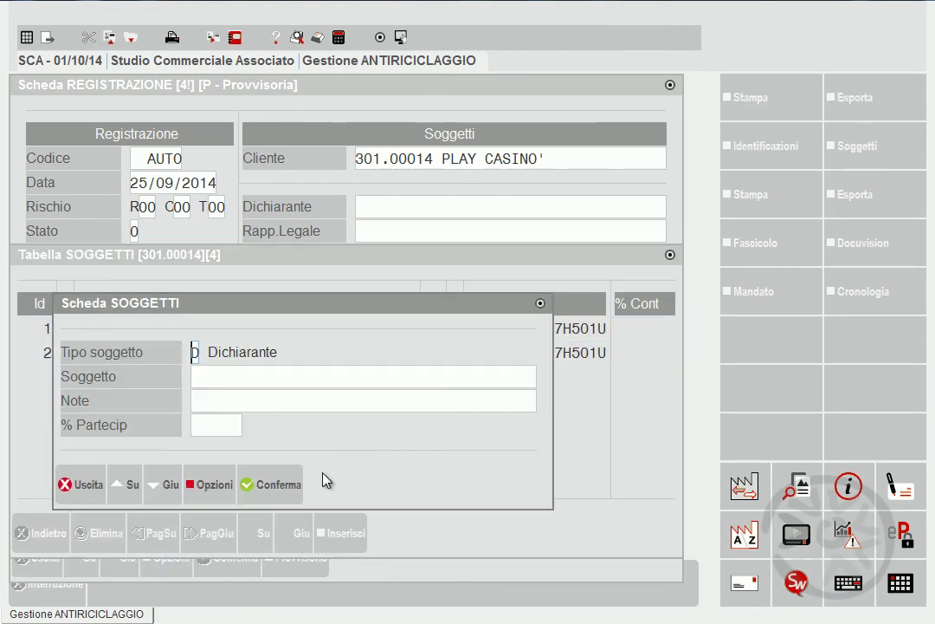
key(F2)
key(Return)
key(F2)
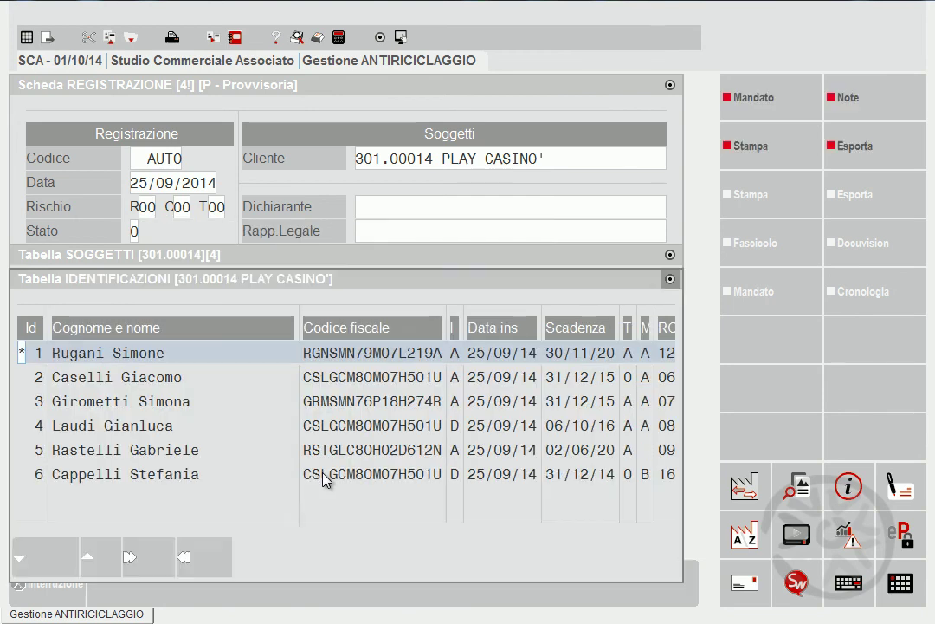
key(Down)
key(Down)
key(Down)
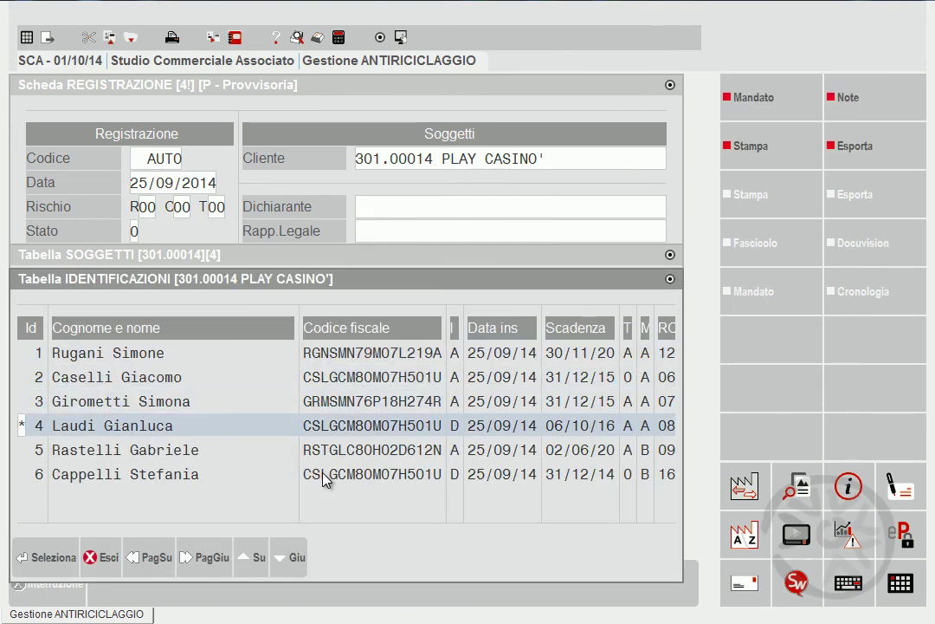
key(Return)
key(Return)
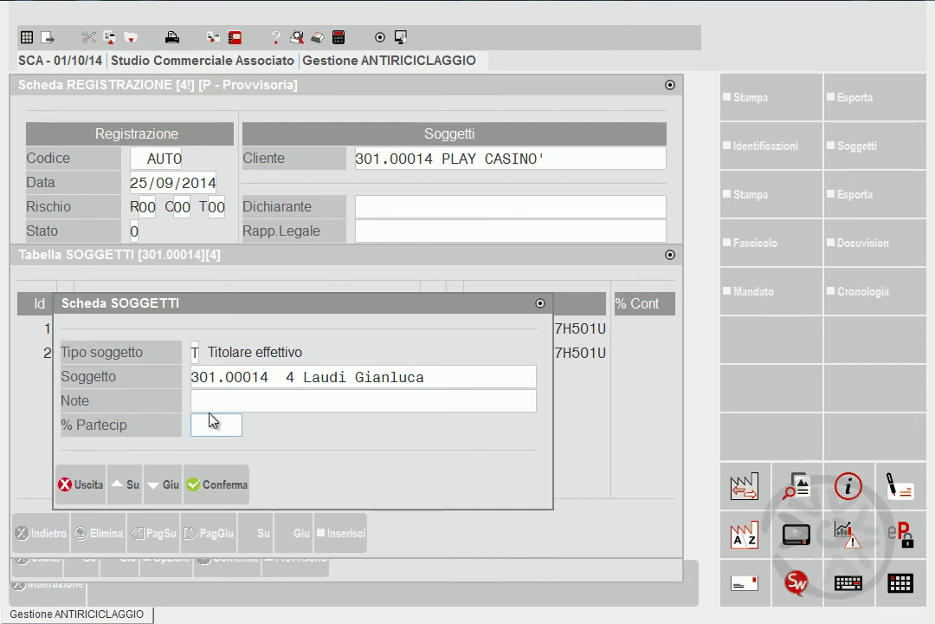
text(80)
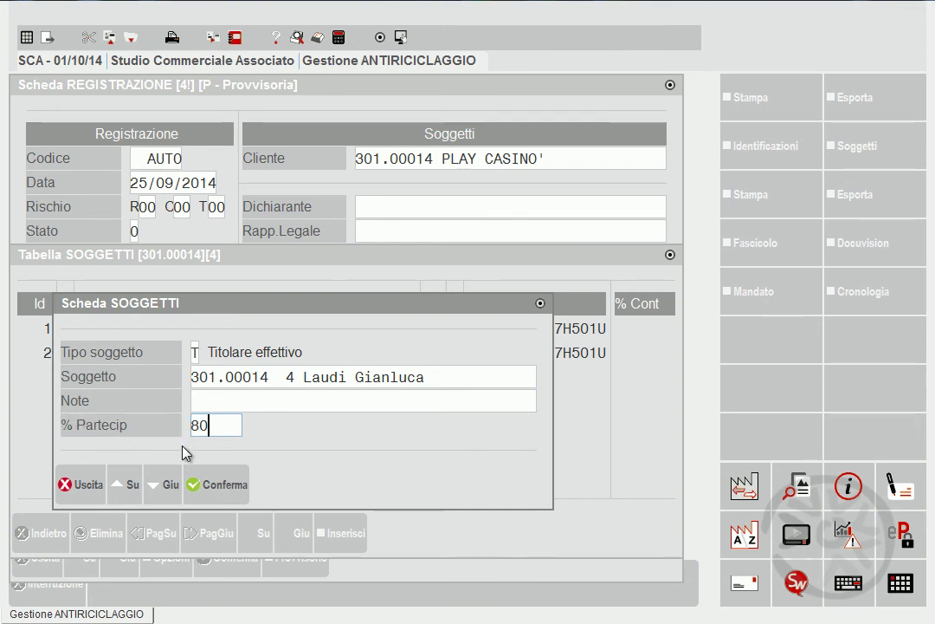
click(195, 490)
Step: Add the sixth identified person as a second beneficial owner with a 20% share
click(342, 532)
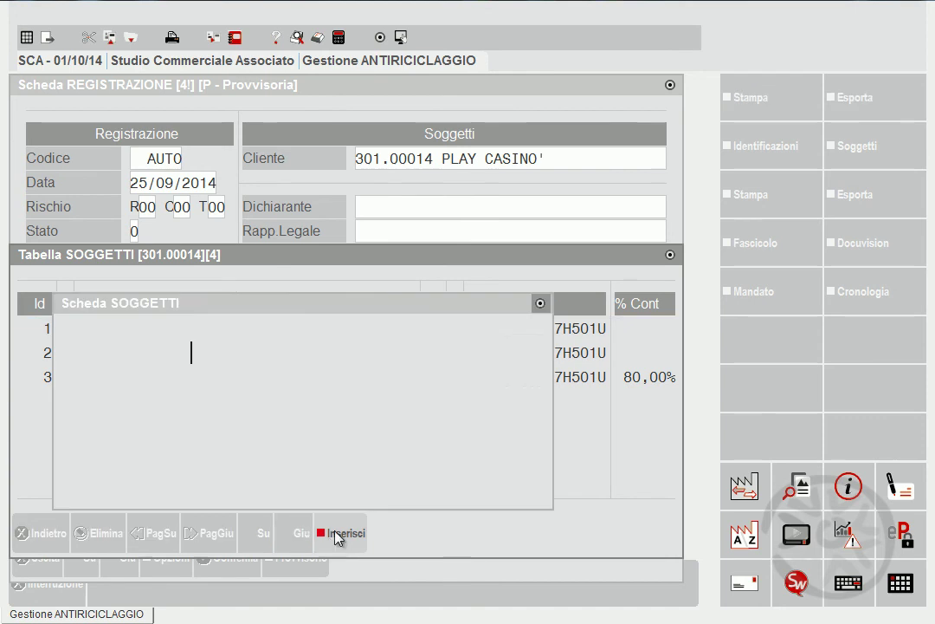
key(Return)
click(327, 491)
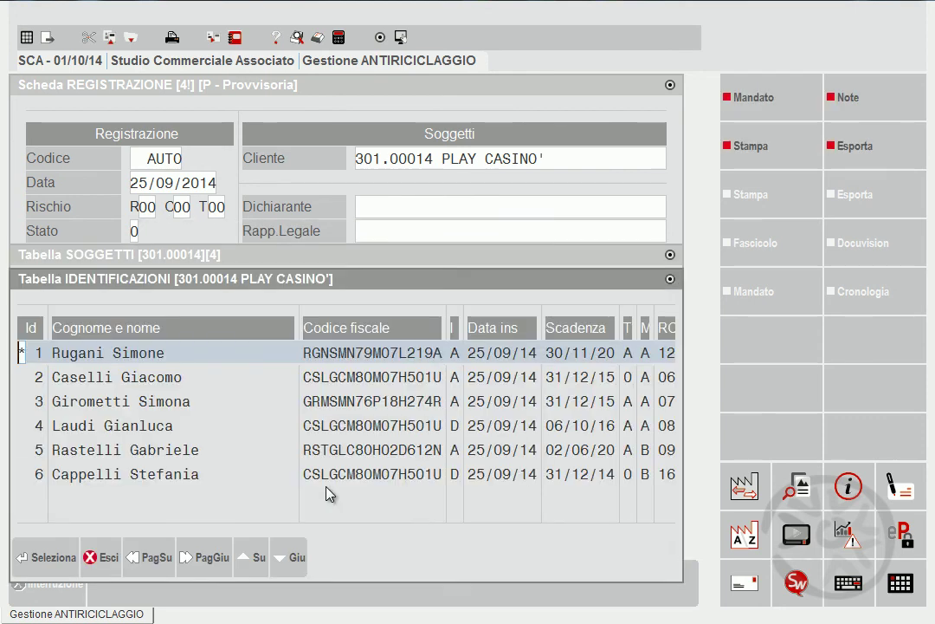
key(Down)
key(Down)
key(Down)
key(Down)
key(Down)
key(Return)
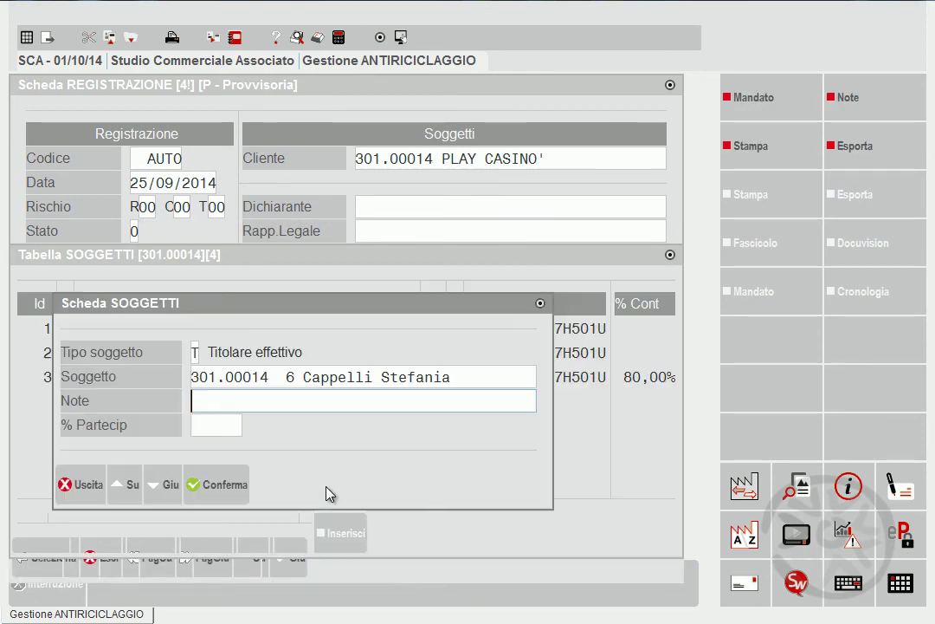
key(Return)
text(20)
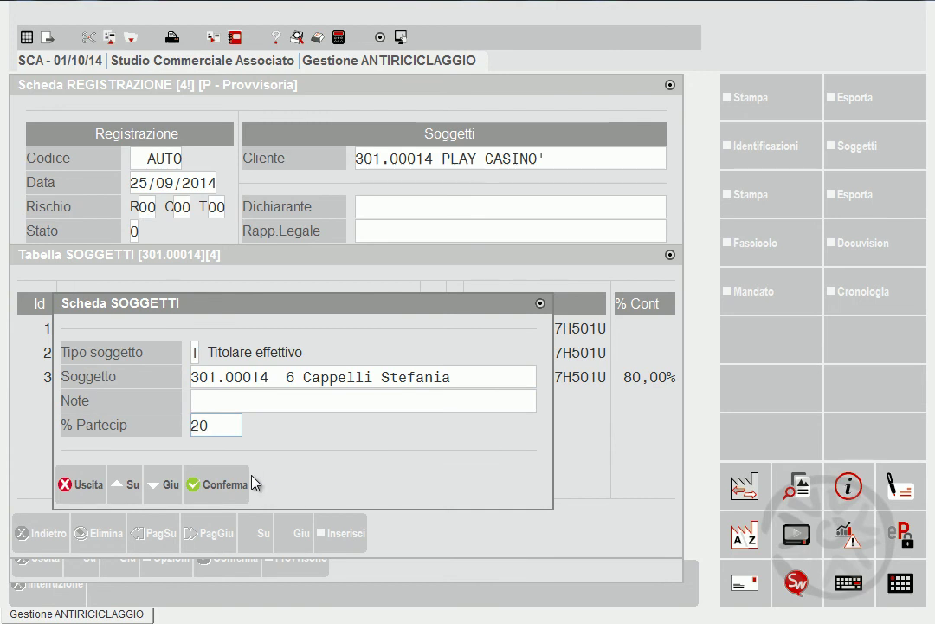
click(242, 484)
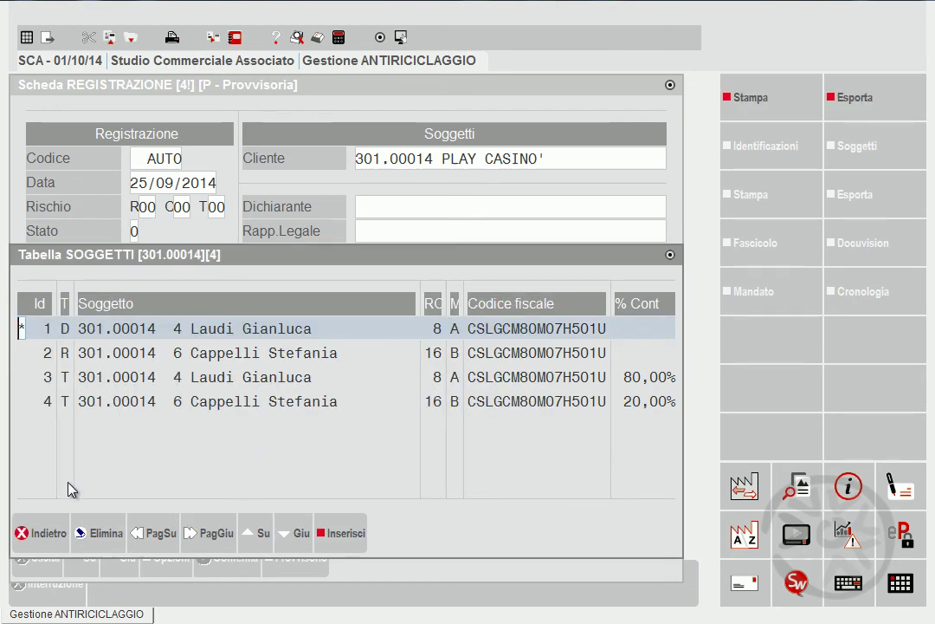
Step: Record an amount of 14000 with 1000 in cash of origin SCONOSCIUTA
click(26, 532)
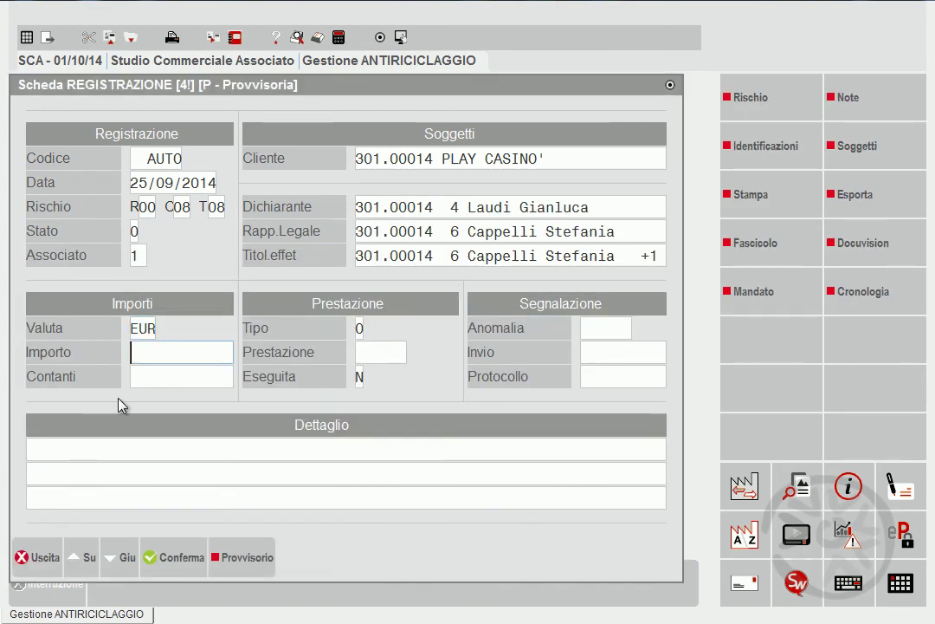
text(14000)
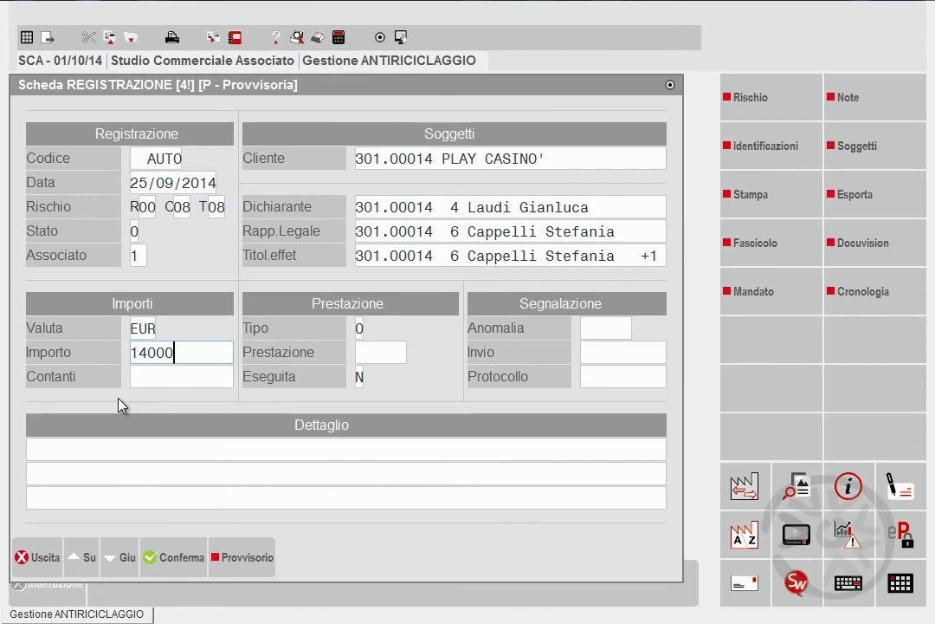
key(Return)
text(1000)
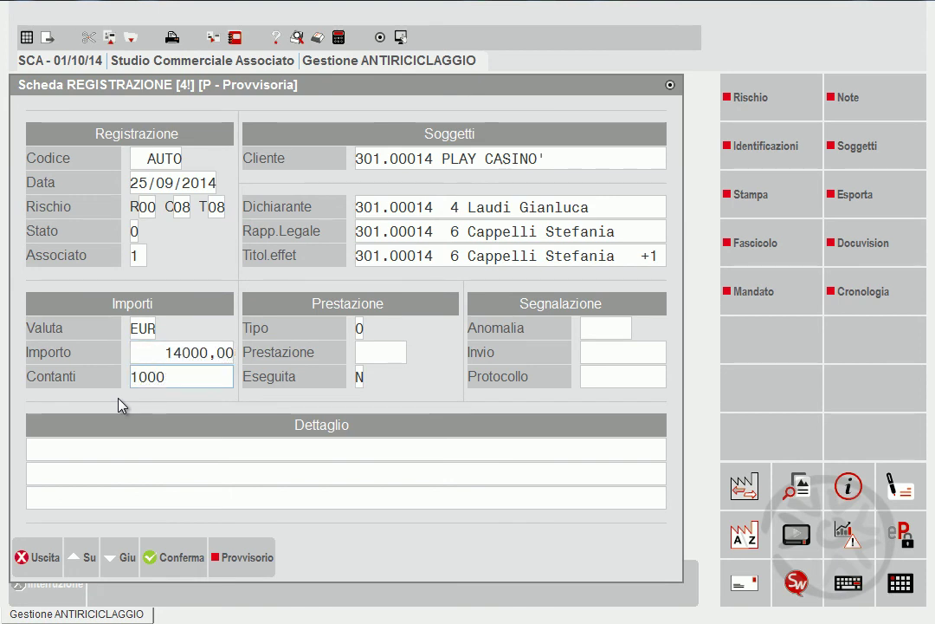
key(Return)
text(S)
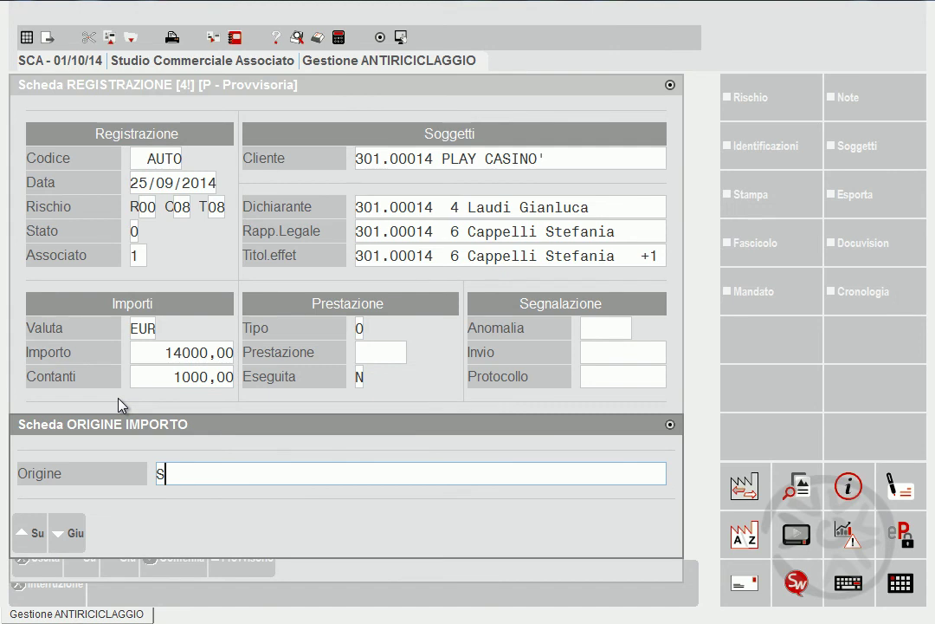
text(CONOSCIUTA)
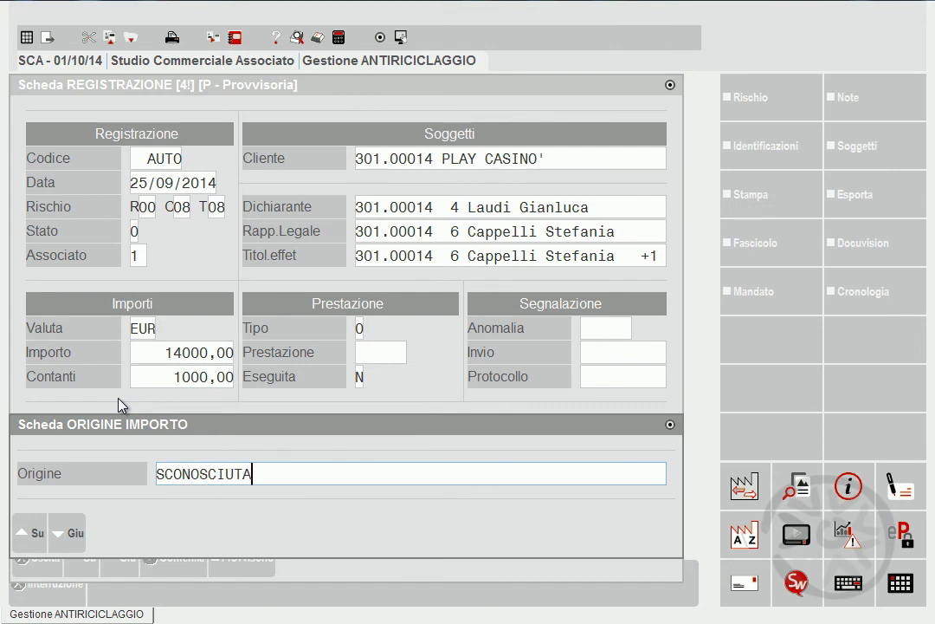
key(Return)
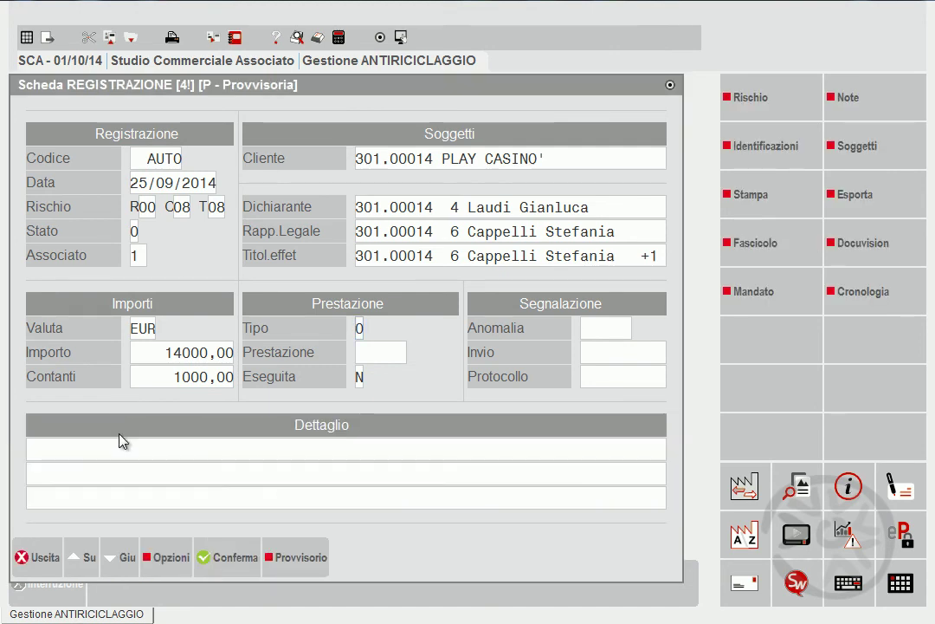
Step: Set operation type Normale and service A.1.01
click(154, 557)
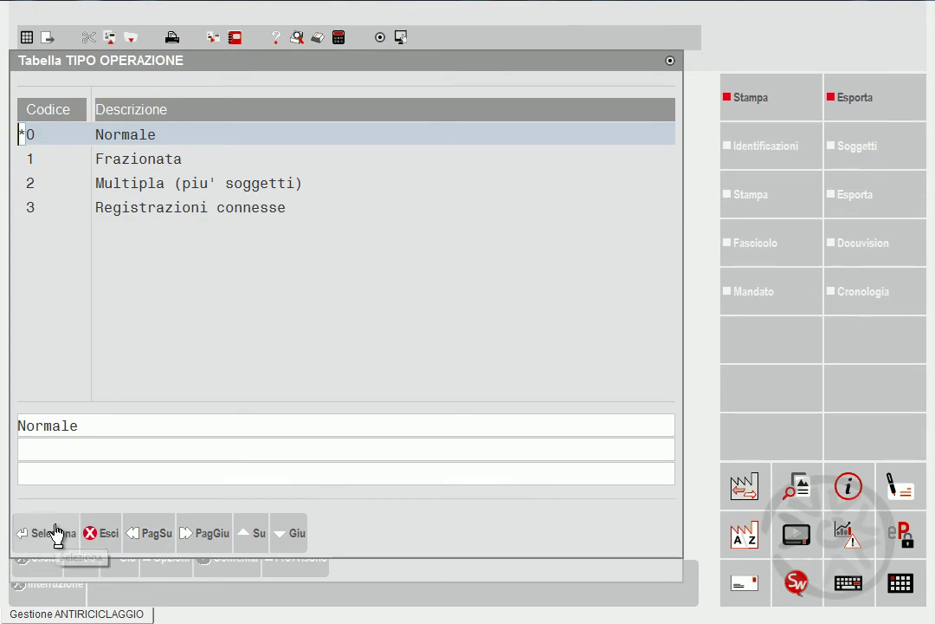
click(31, 534)
click(159, 559)
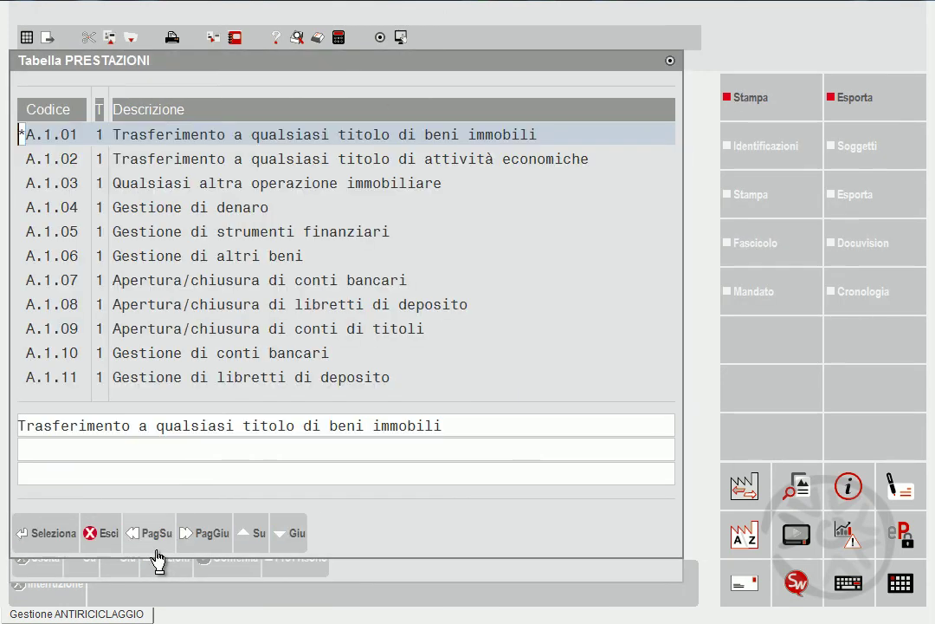
click(69, 537)
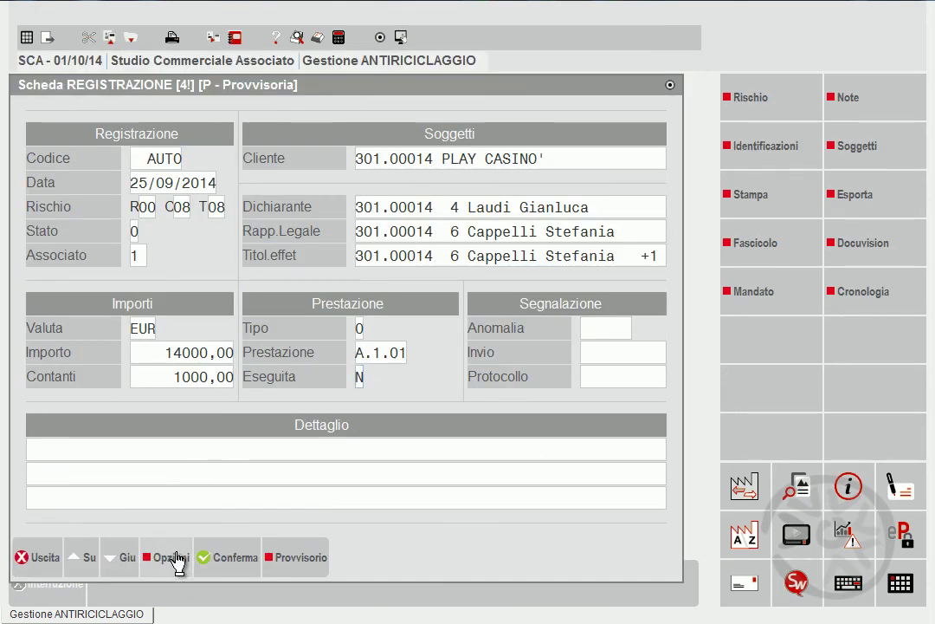
Step: Mark the service executed on 01/10/2014, then revert the execution status to N
click(169, 557)
key(Down)
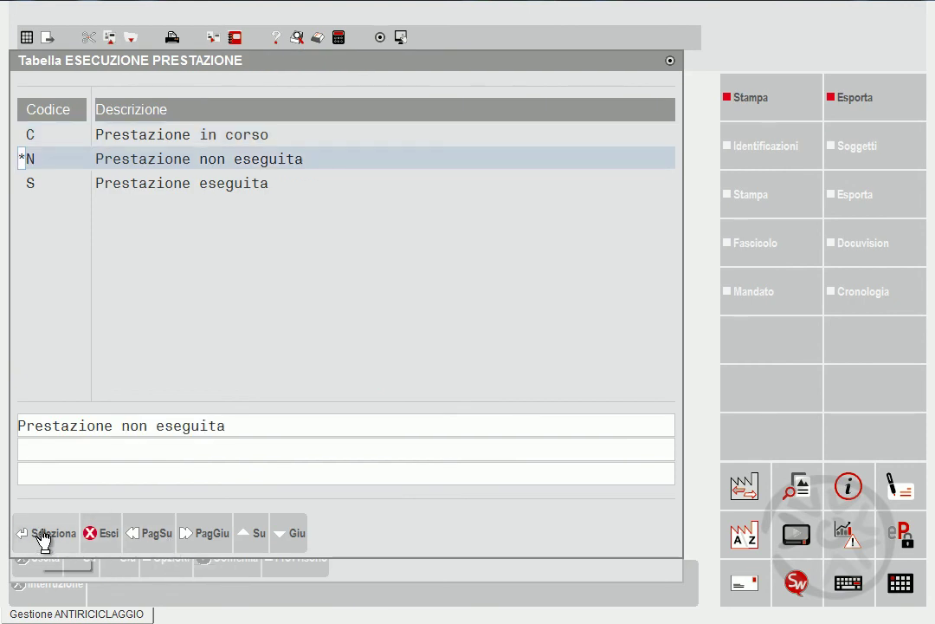
key(Down)
click(45, 537)
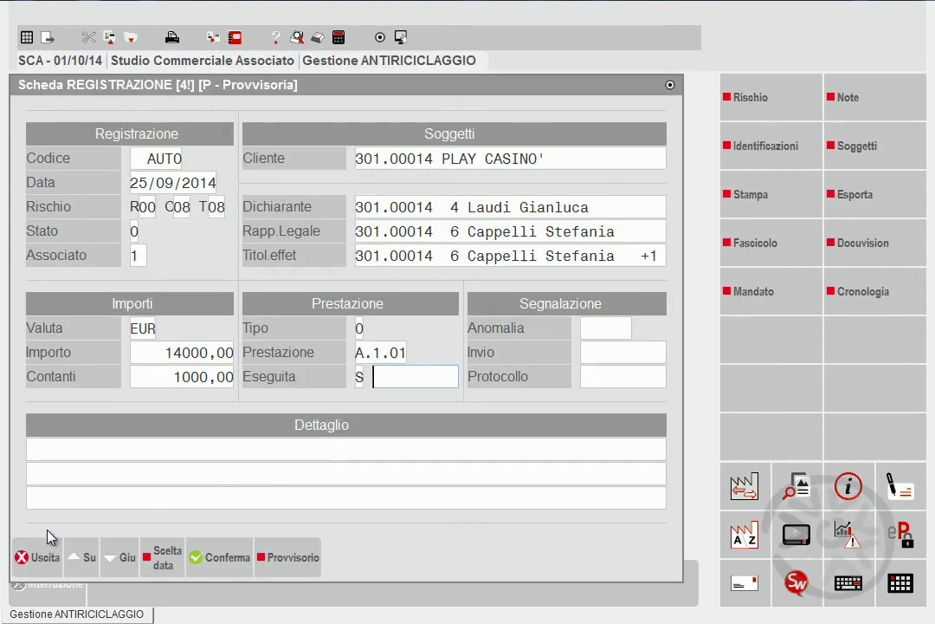
click(170, 558)
key(Down)
key(Return)
key(shift+Tab)
text(N)
key(Return)
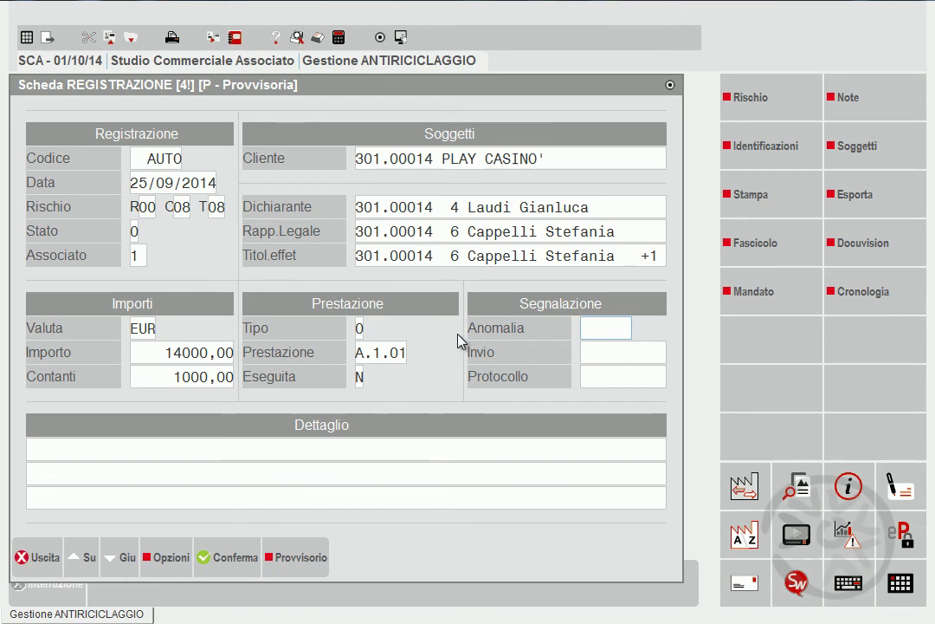
Step: Report anomaly S.1.01 sent 01/10/2014 with its protocol number and detail note NOTE VARIE
click(171, 558)
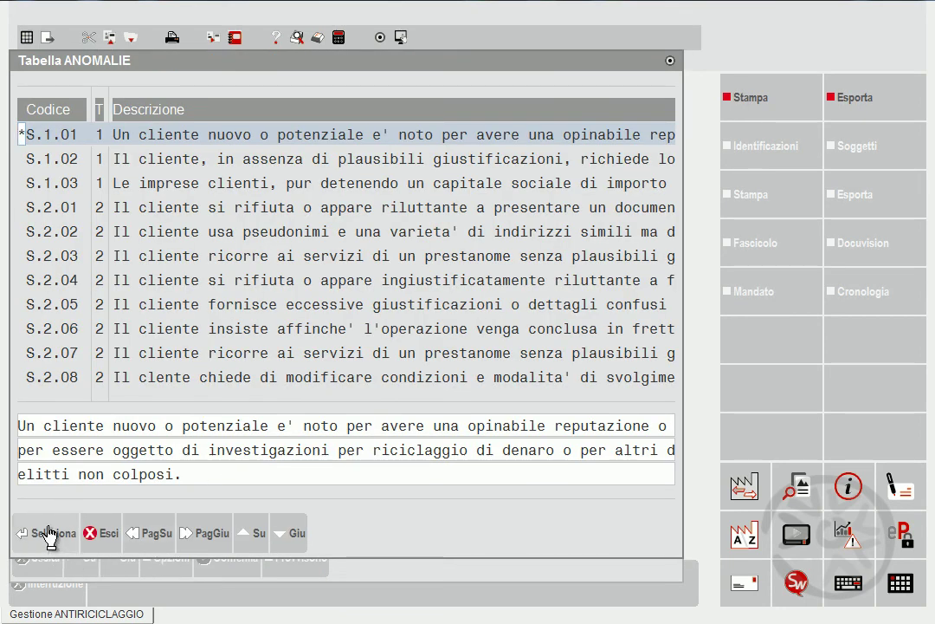
click(48, 535)
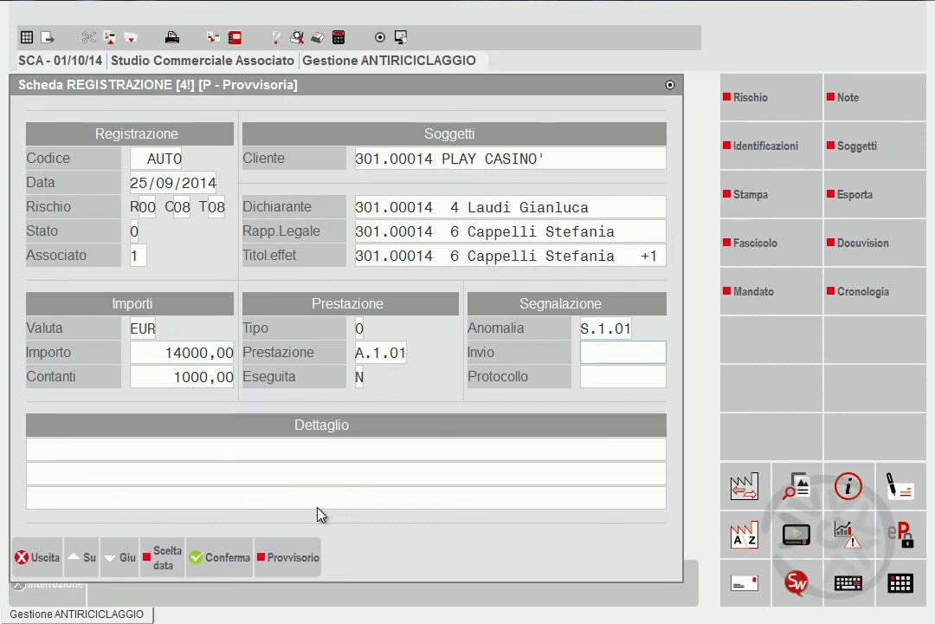
key(F2)
key(Return)
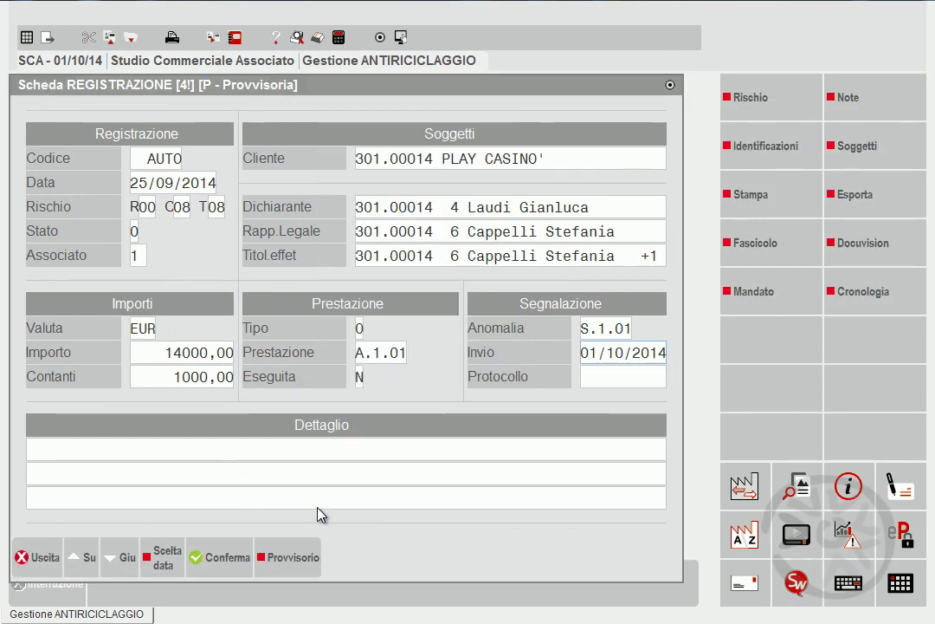
text(147852)
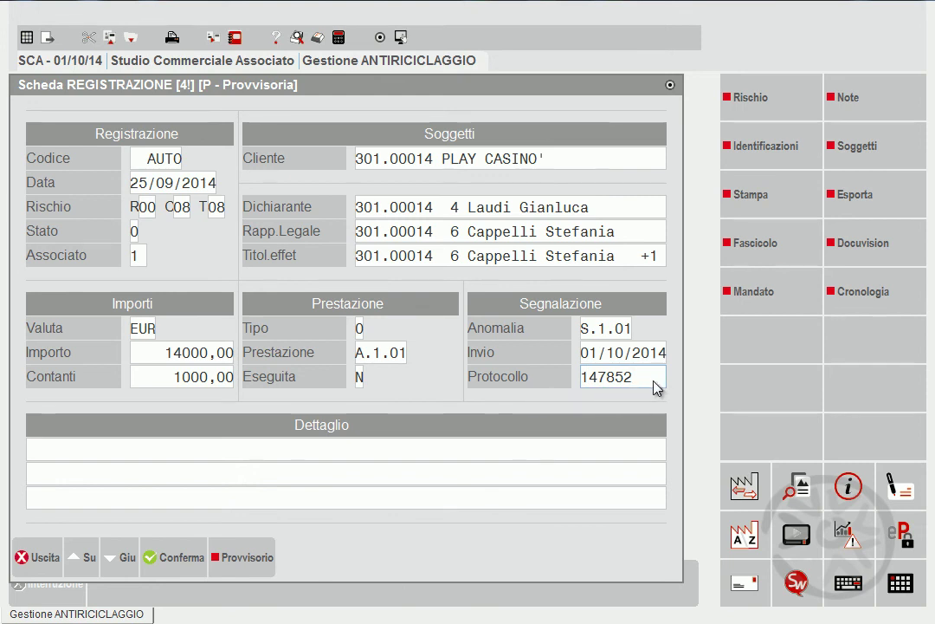
key(Return)
text(NOTE )
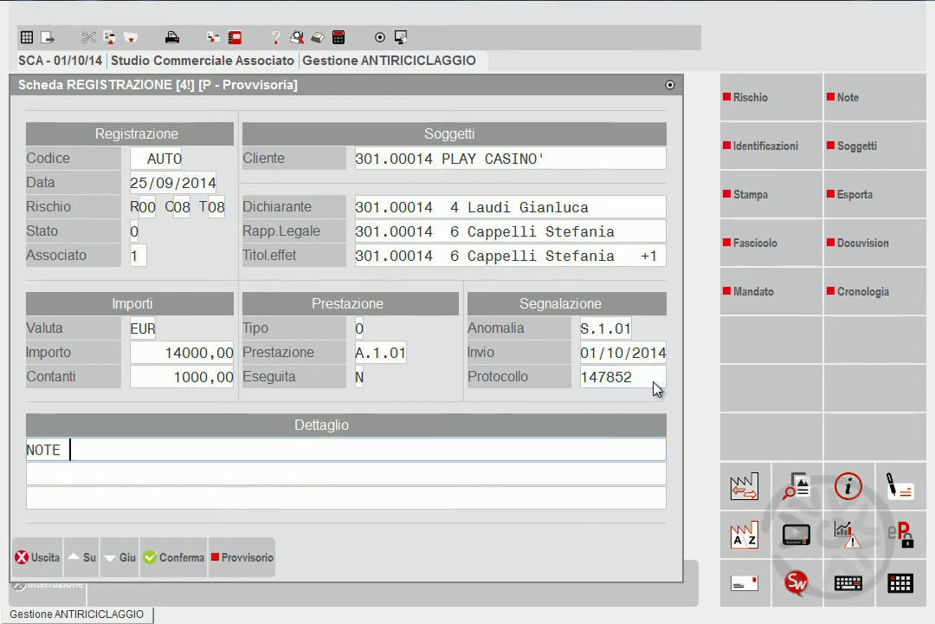
text(VARIE)
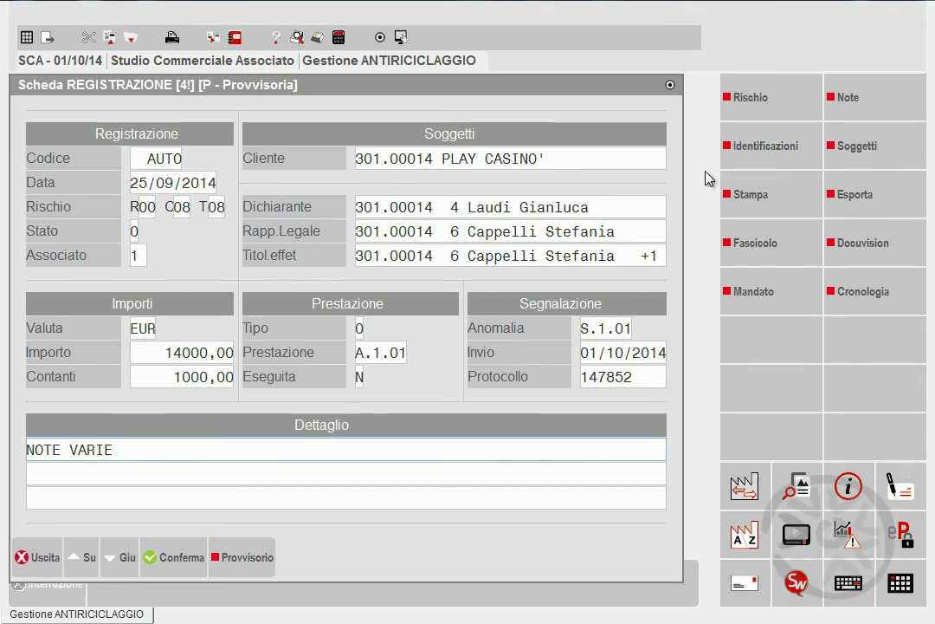
Step: In the risk assessment, rate operation risk A, conduct risk C and amount risk D
click(741, 102)
click(349, 411)
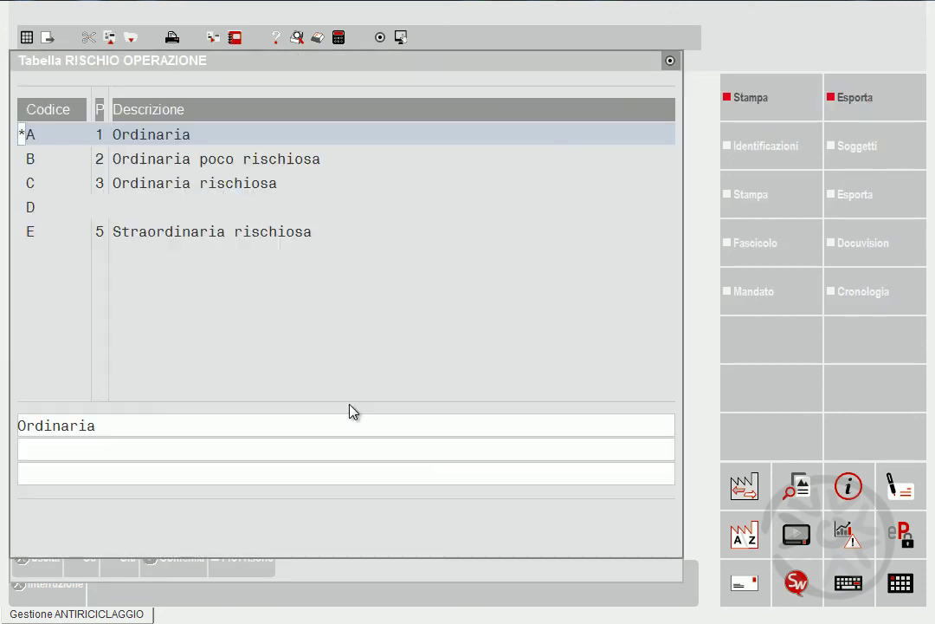
key(Return)
click(349, 412)
key(Down)
key(Down)
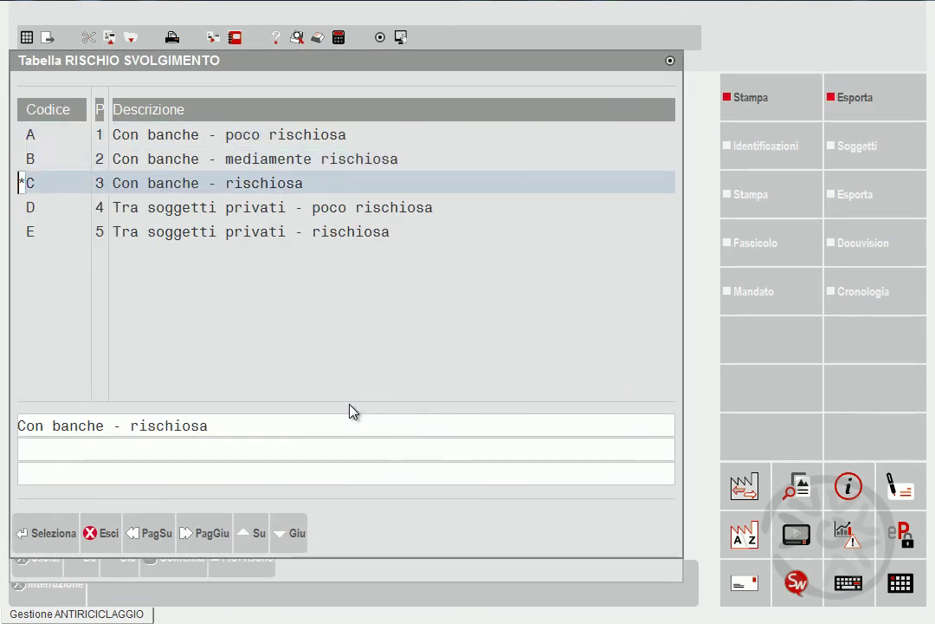
key(Return)
click(349, 412)
key(Down)
key(Down)
key(Down)
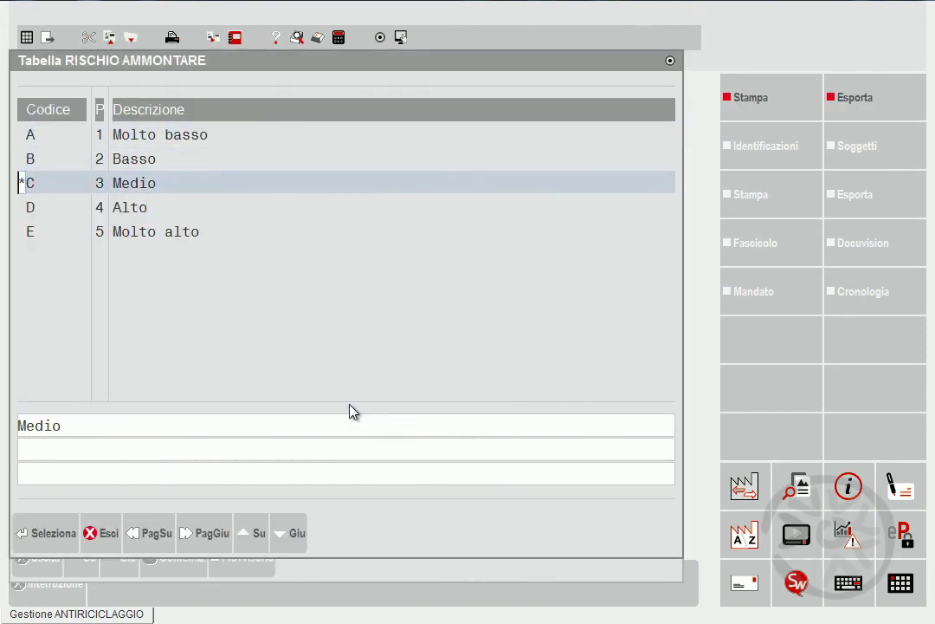
key(Return)
Step: Rate frequency risk A, reasonableness C and geographic area E, confirming a score of 17
click(349, 412)
key(Return)
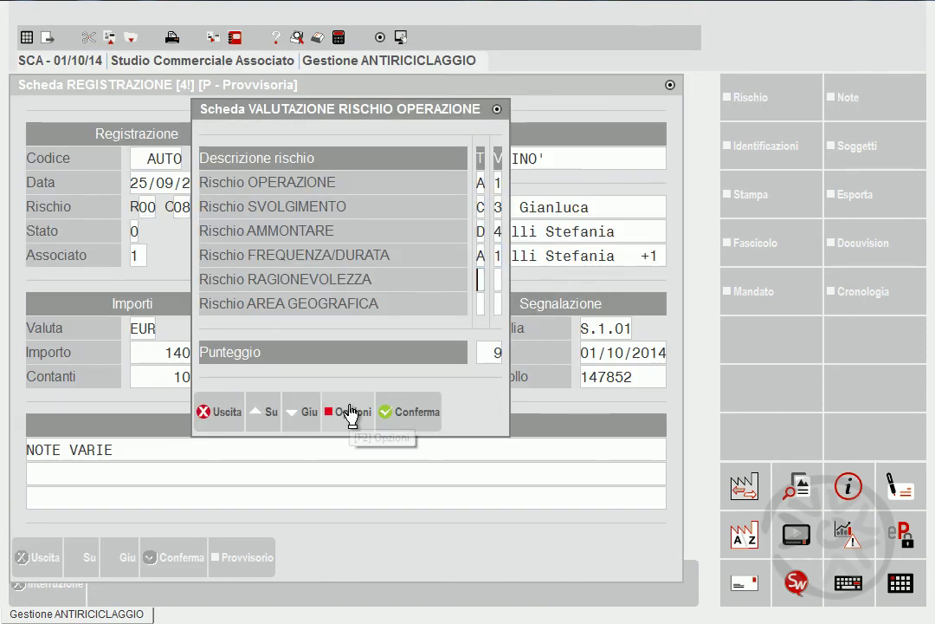
click(349, 411)
key(Down)
key(Down)
key(Return)
click(349, 412)
key(Down)
key(Down)
key(Down)
key(Down)
key(Return)
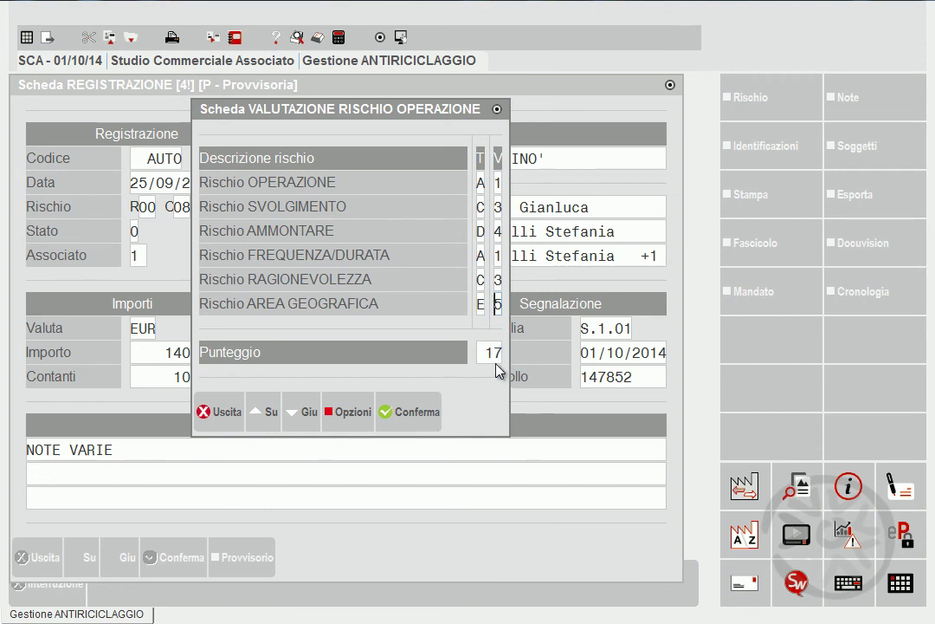
click(422, 410)
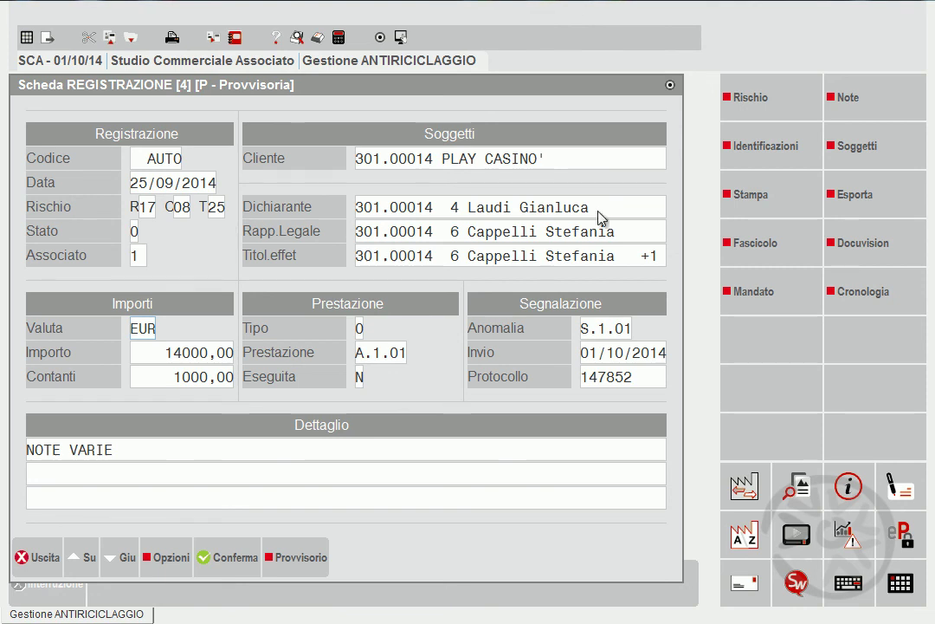
Step: Attach the identity-card PDF as a DR document titled Carta d'identità, expiring 30/12/2014
click(903, 250)
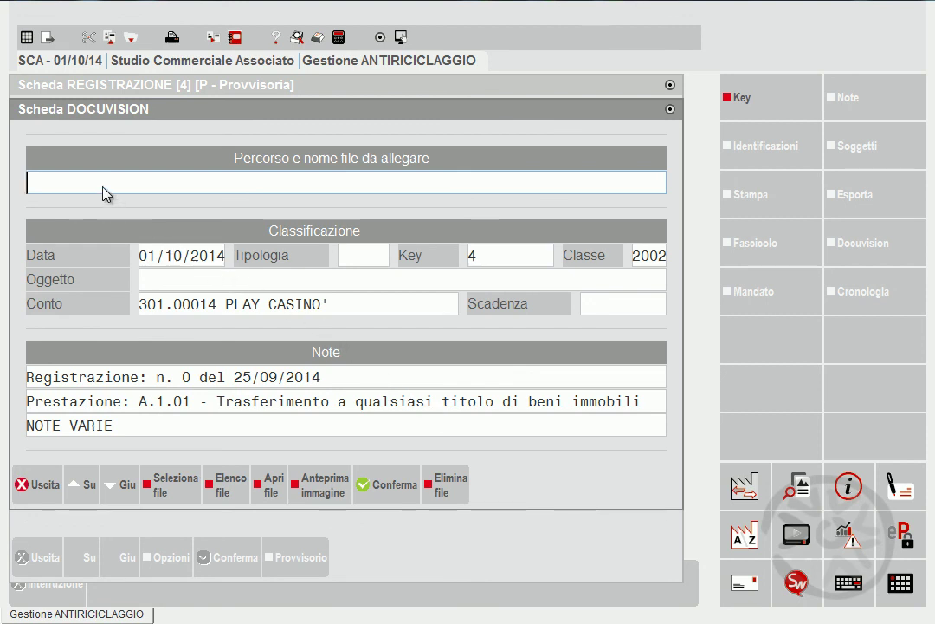
text(<C:\Carta d' identita'.pdf)
key(Return)
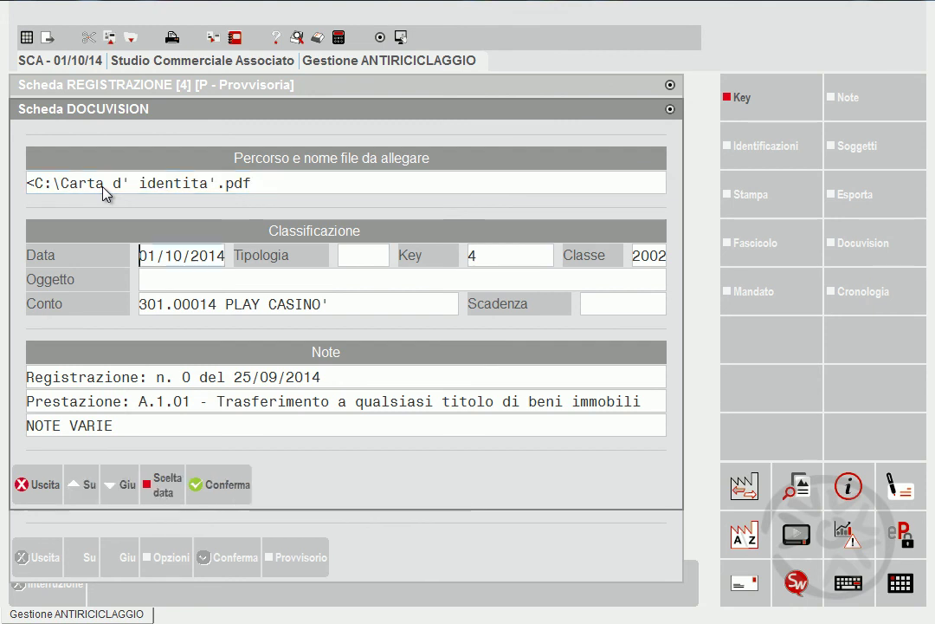
key(Return)
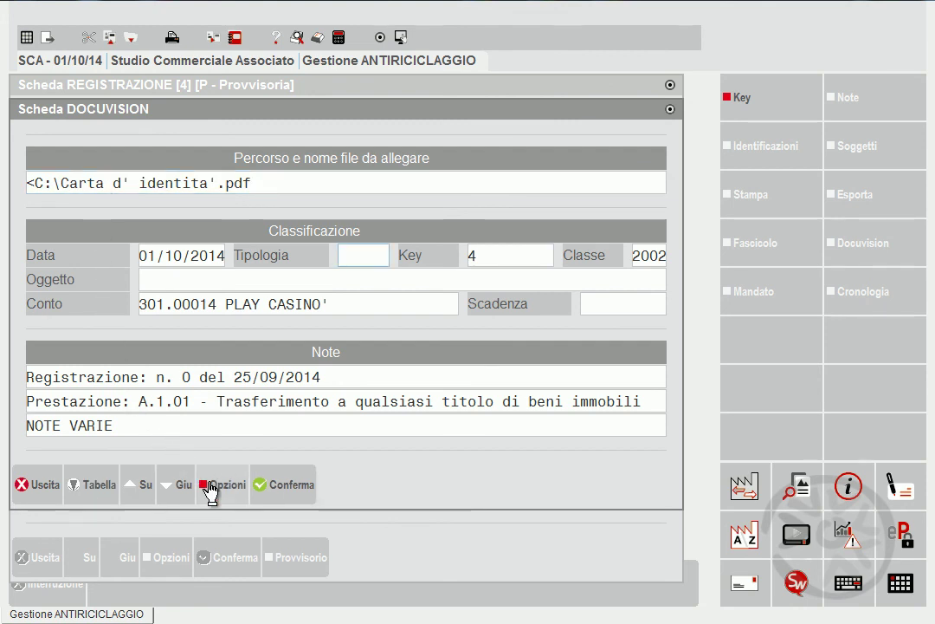
click(212, 487)
key(Down)
key(Down)
key(Down)
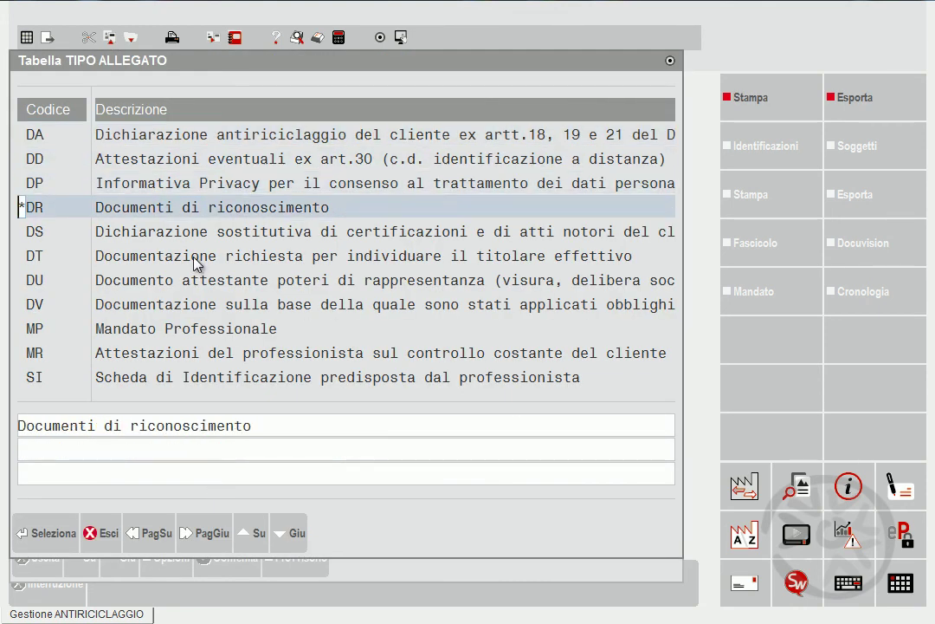
click(45, 537)
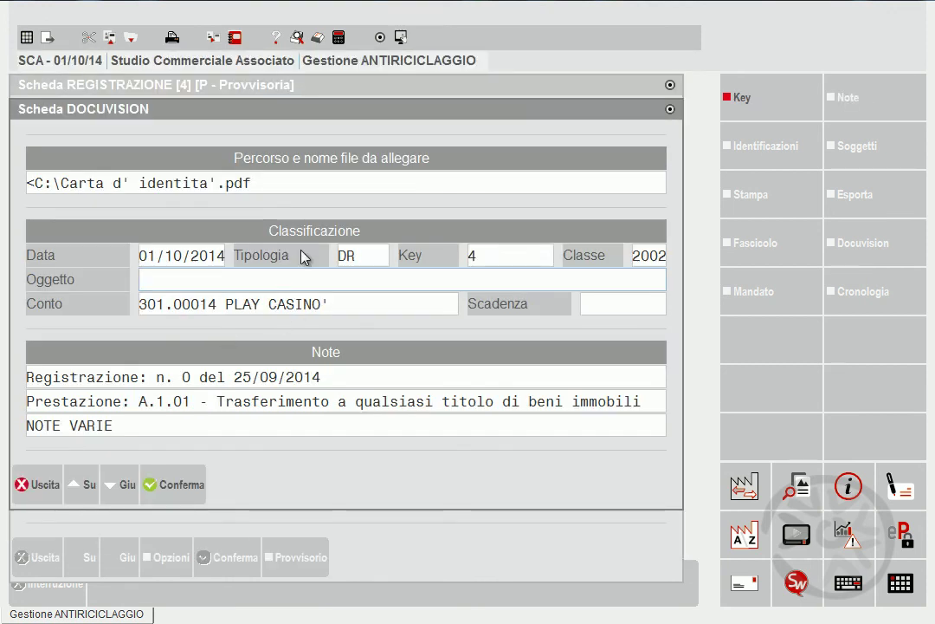
text(Ca)
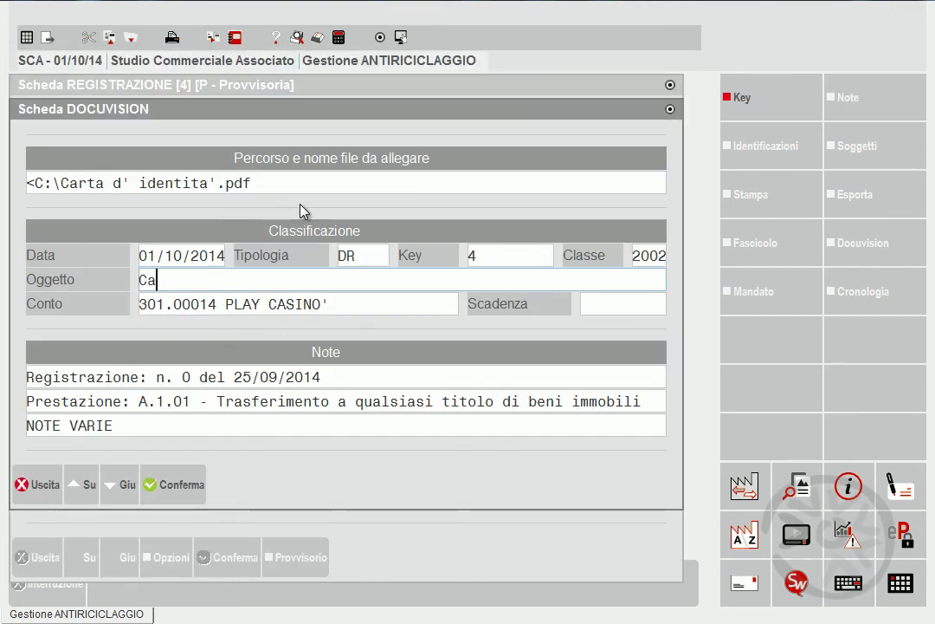
text(rta d'identità)
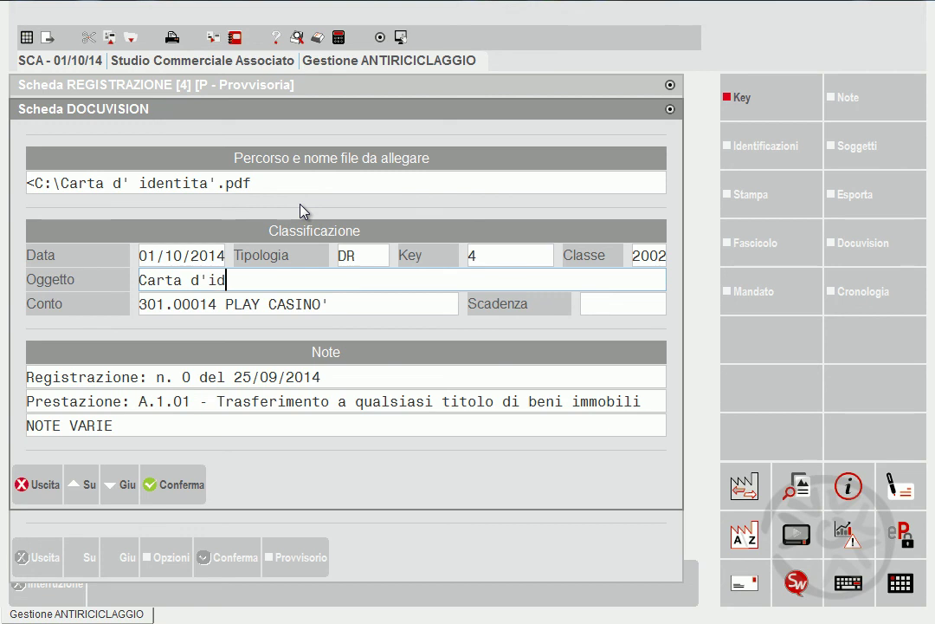
key(Return)
key(Return)
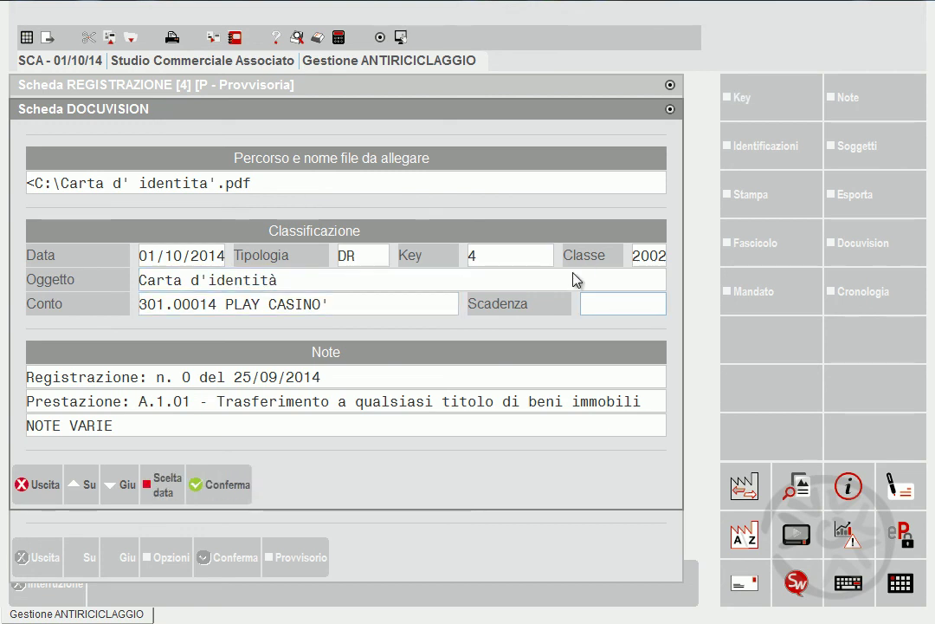
text(30/12/2014)
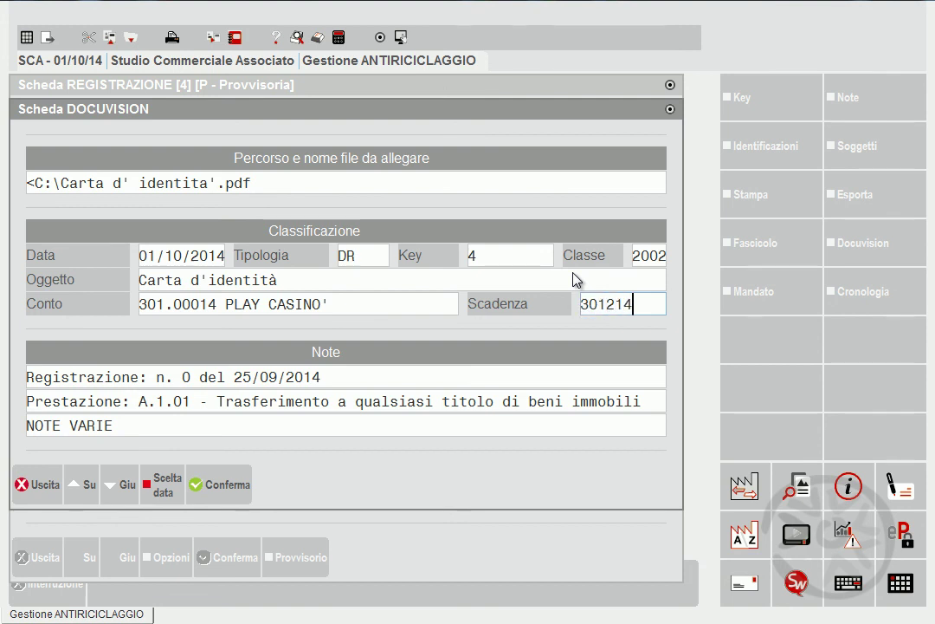
key(Return)
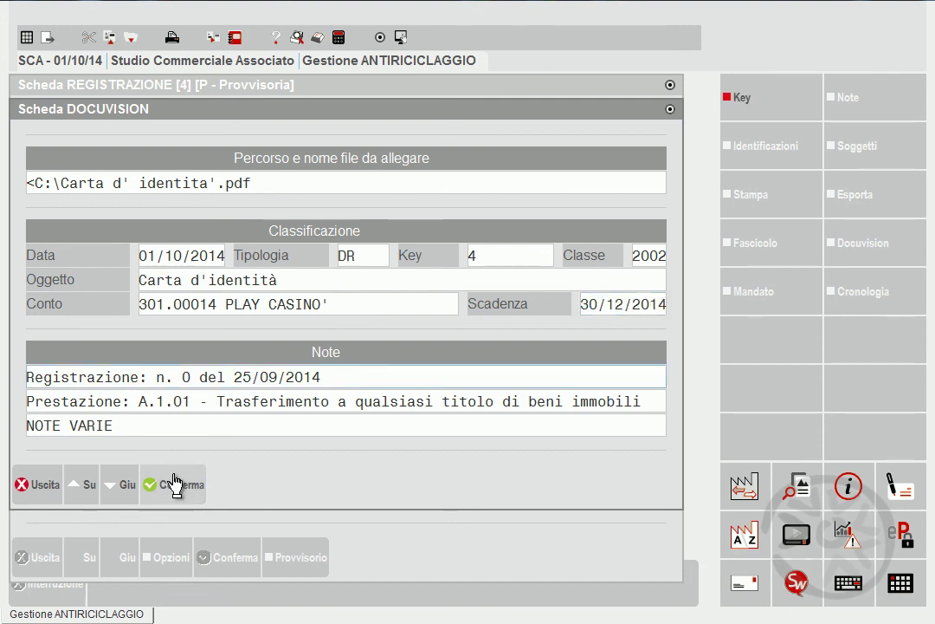
click(164, 492)
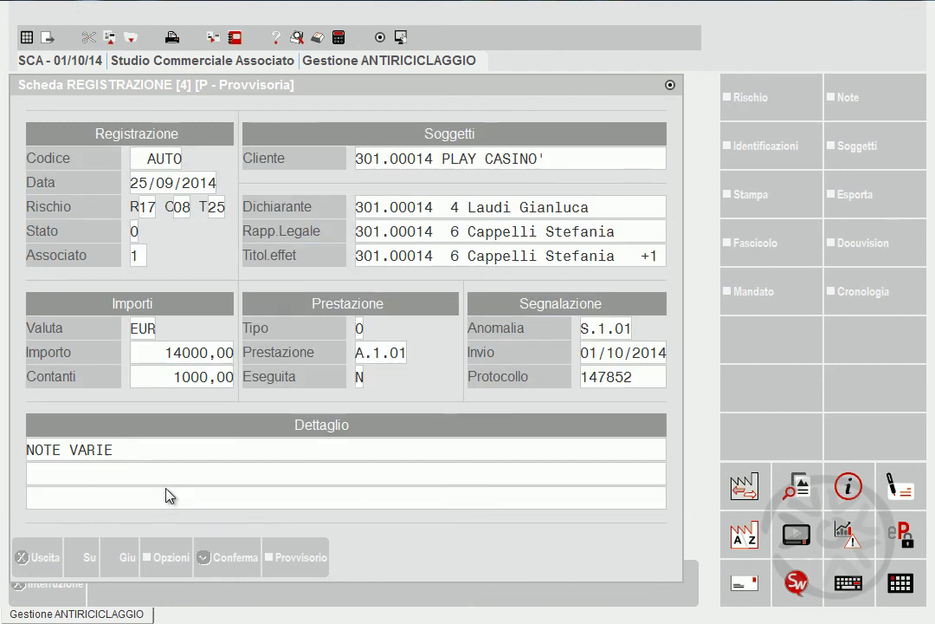
click(470, 364)
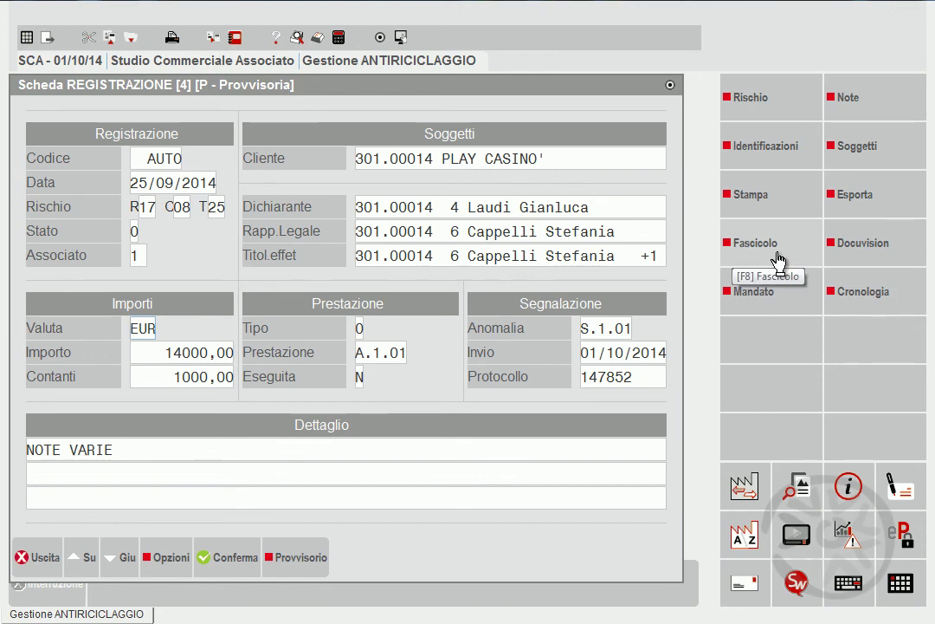
click(770, 248)
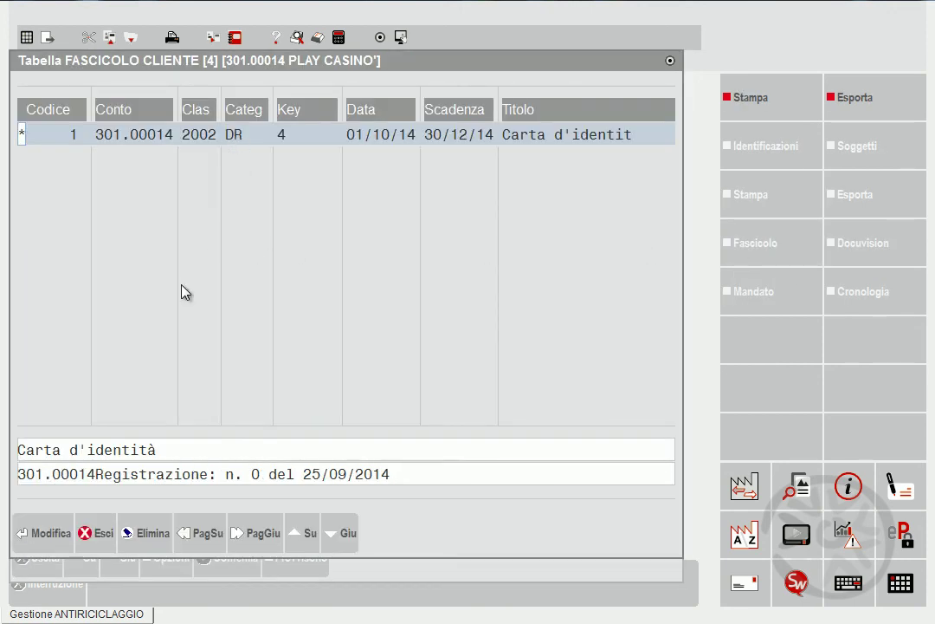
click(50, 530)
key(Return)
key(Return)
key(Return)
key(Return)
key(Return)
key(Return)
key(Return)
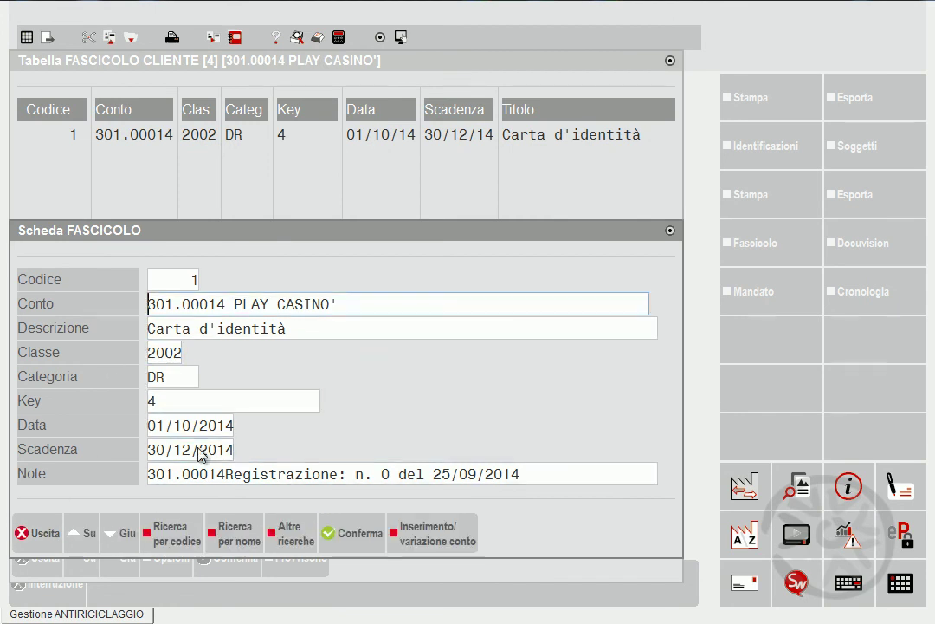
click(342, 533)
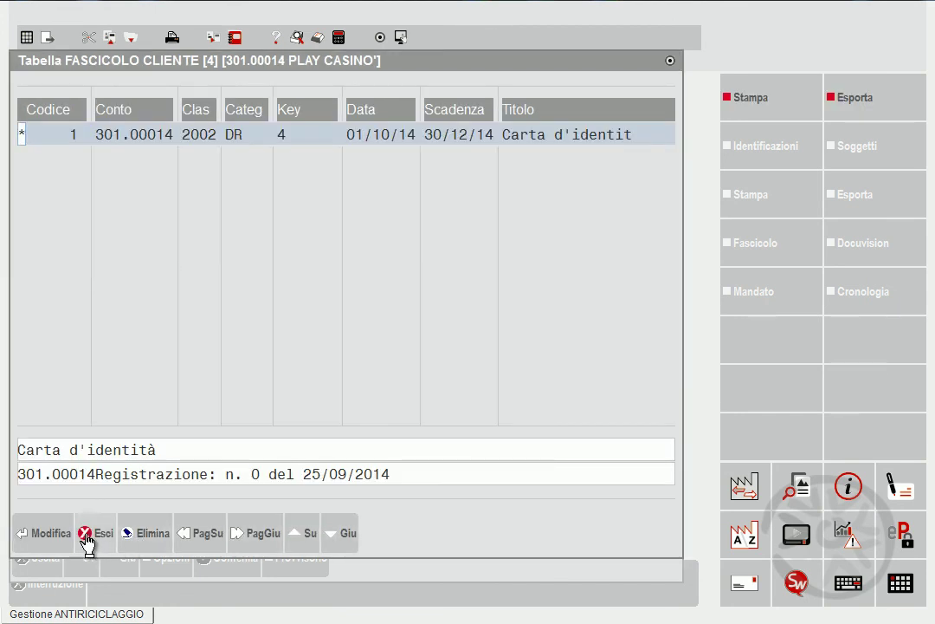
click(86, 535)
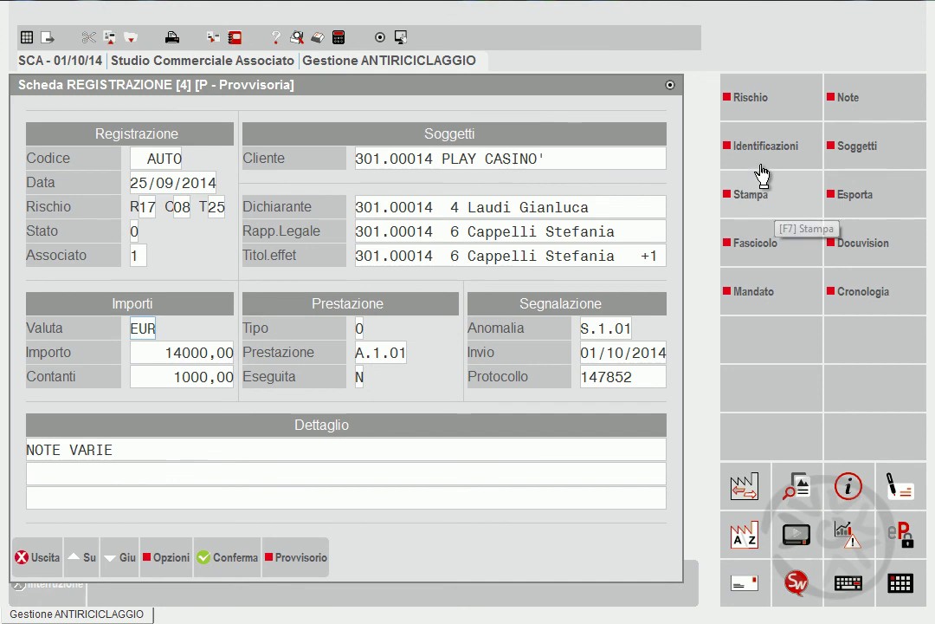
click(769, 204)
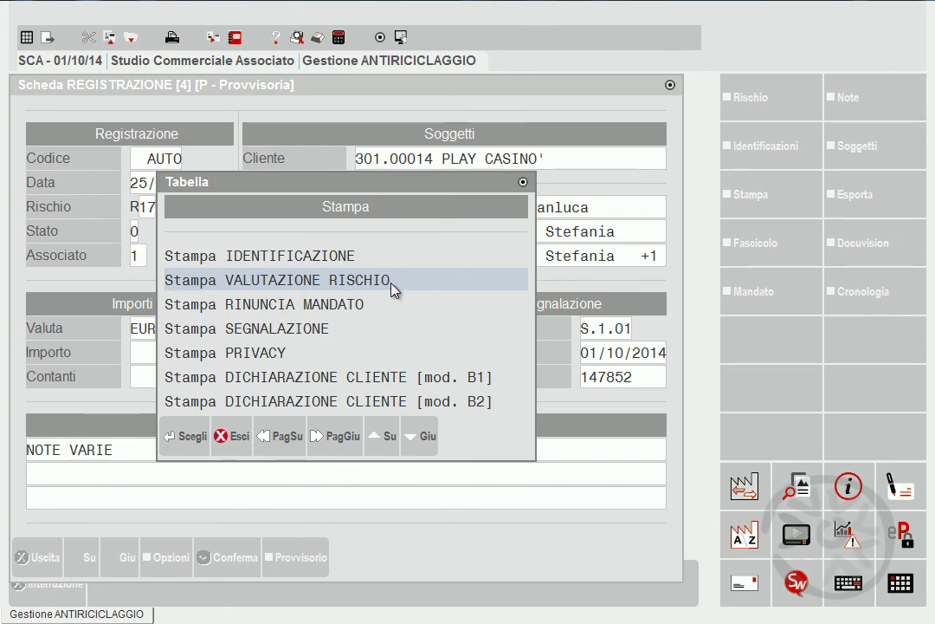
key(Down)
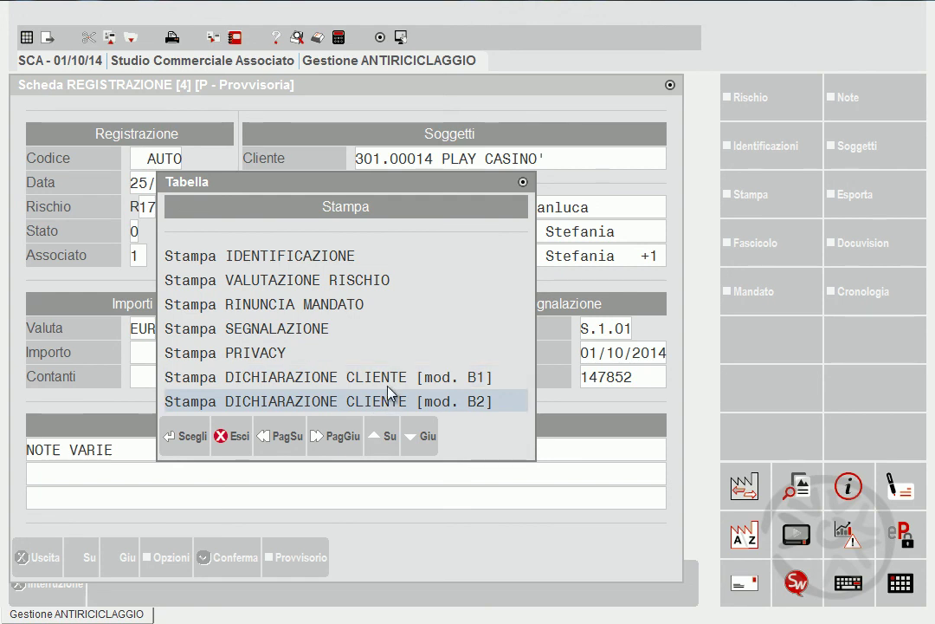
click(190, 442)
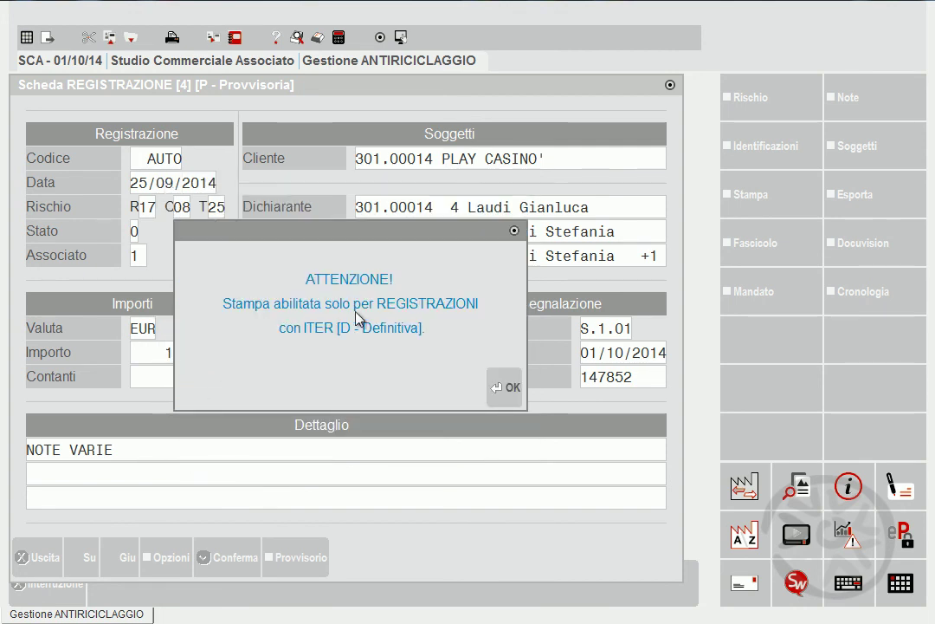
click(504, 389)
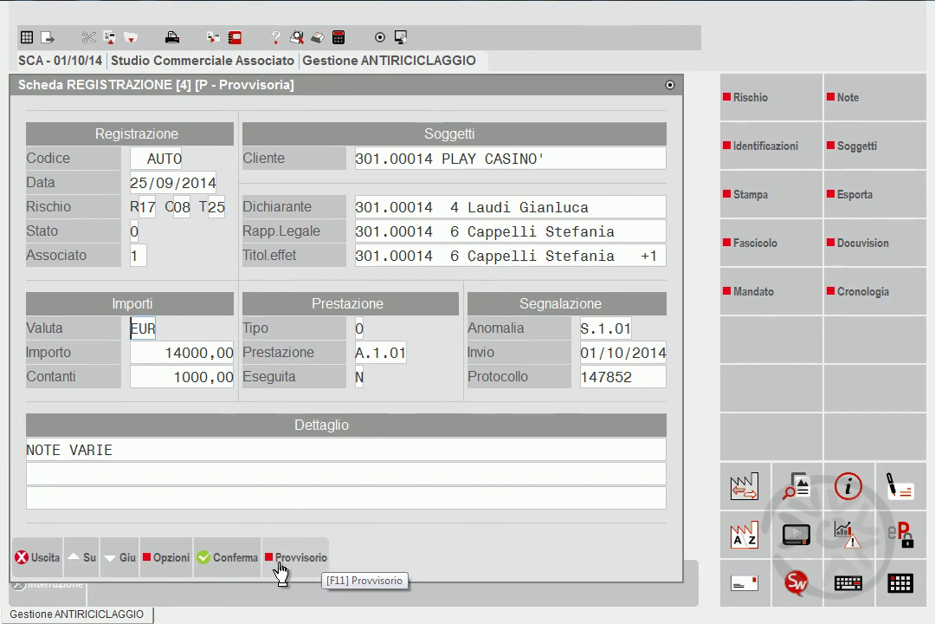
Step: Make the PLAY CASINO' registration definitive and dismiss the confirmation notice
click(231, 563)
click(171, 371)
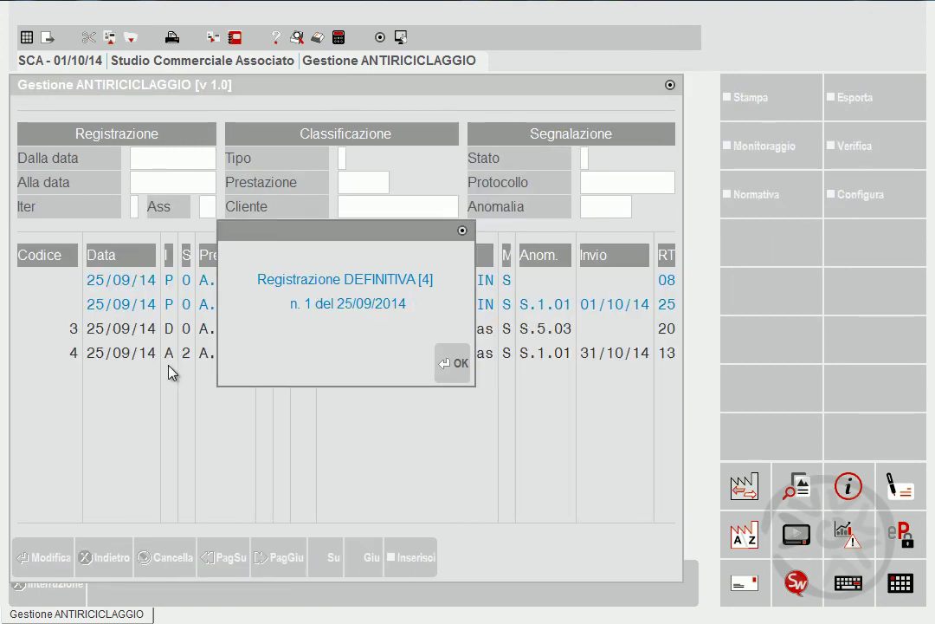
click(450, 364)
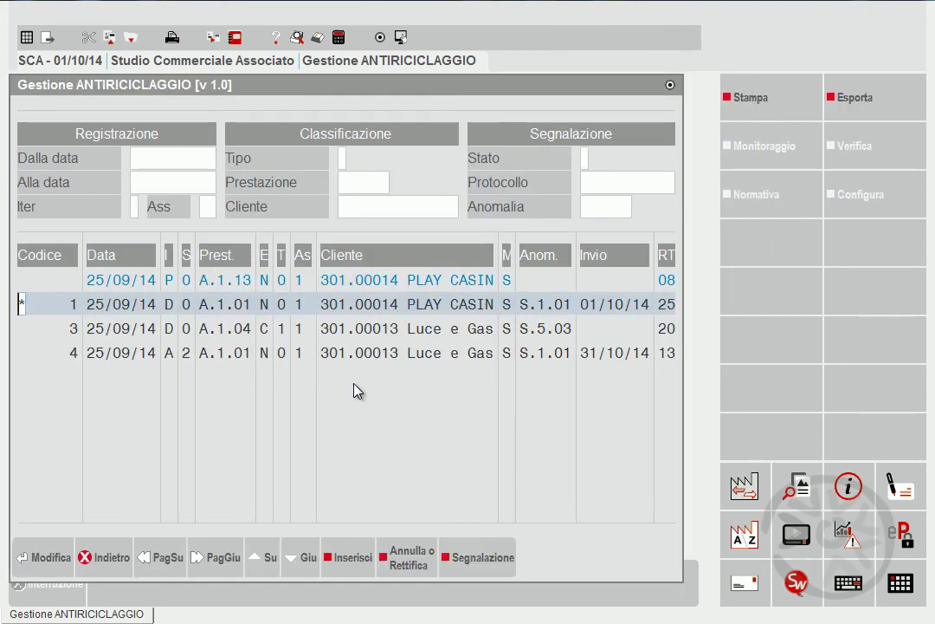
Step: Reselect registration 1, confirm its report's send details and open it for editing
key(Down)
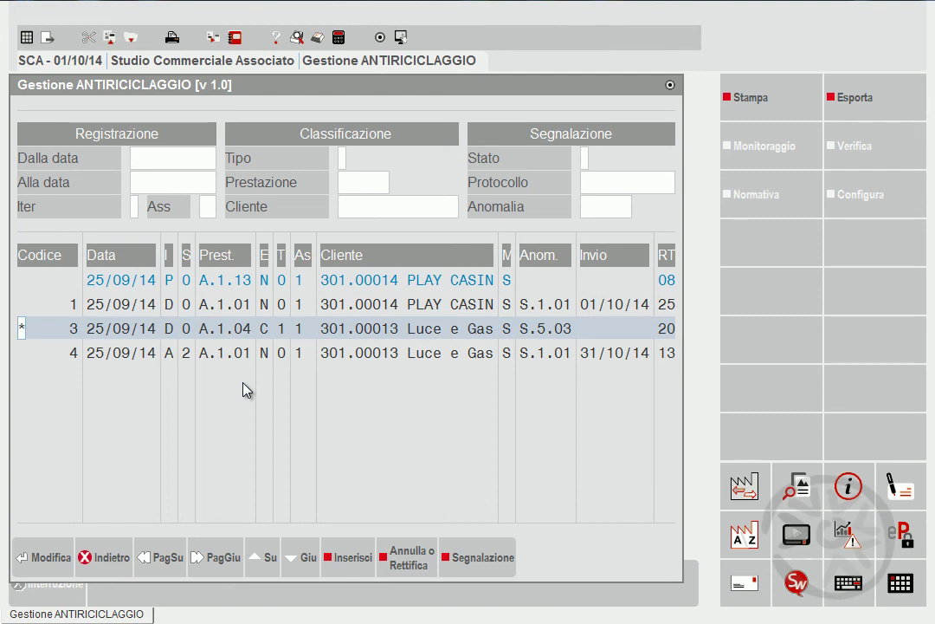
key(Up)
key(Up)
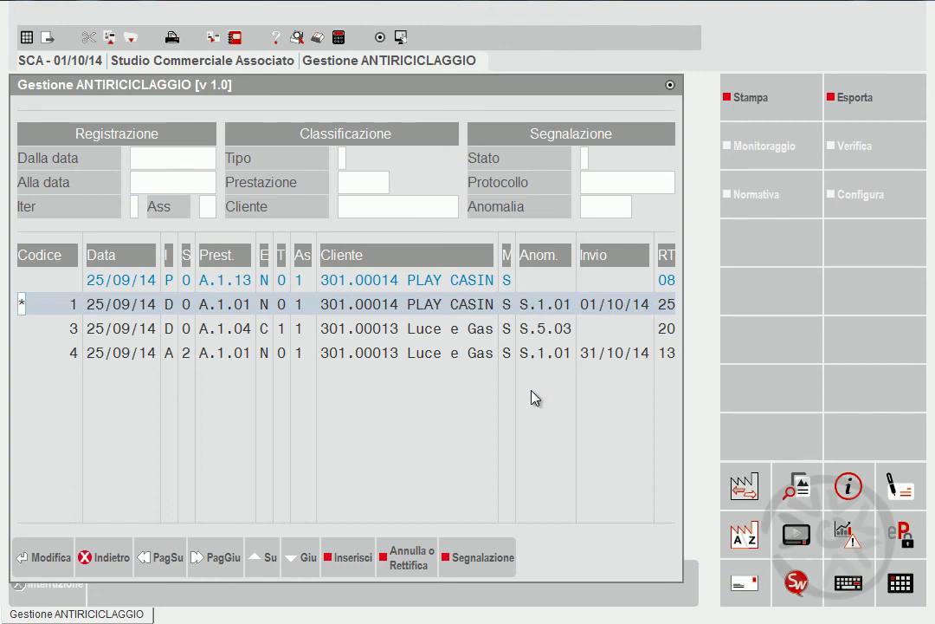
click(472, 569)
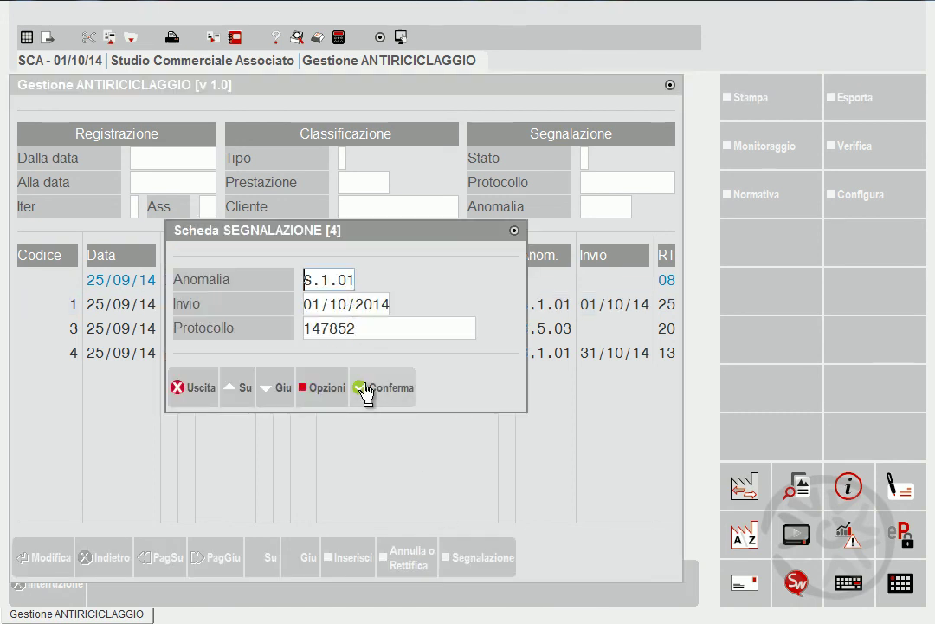
click(364, 390)
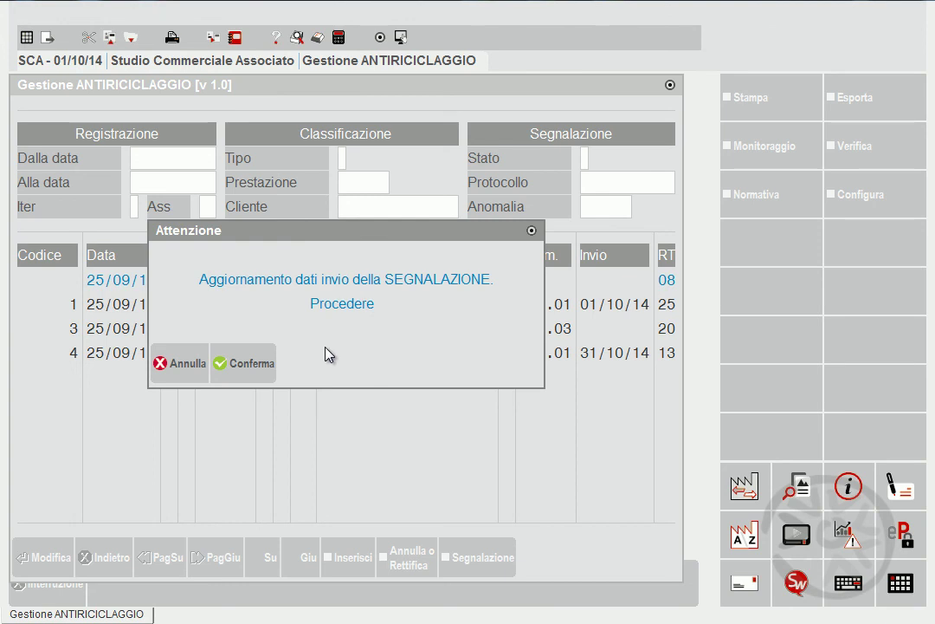
click(258, 367)
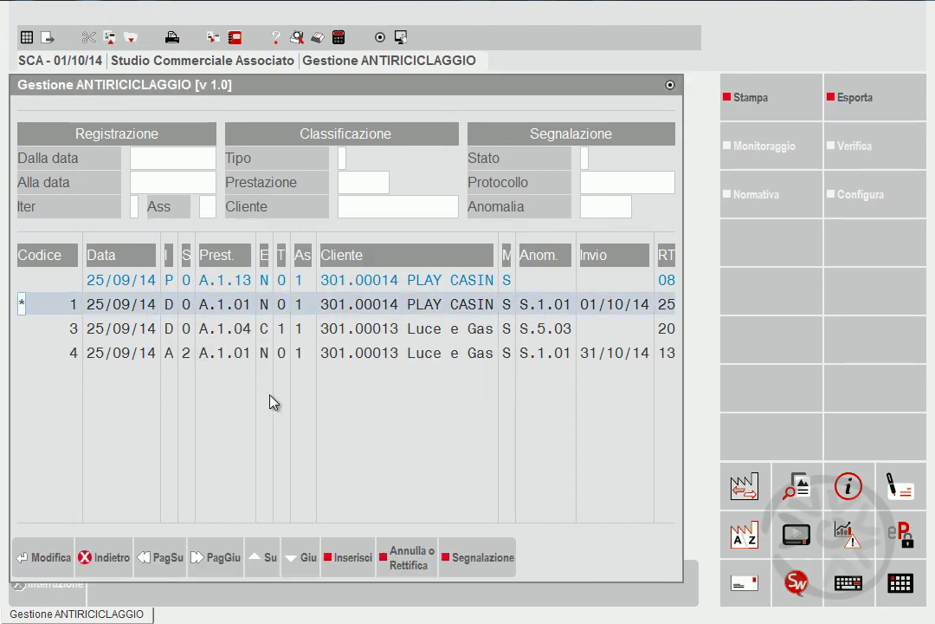
click(39, 556)
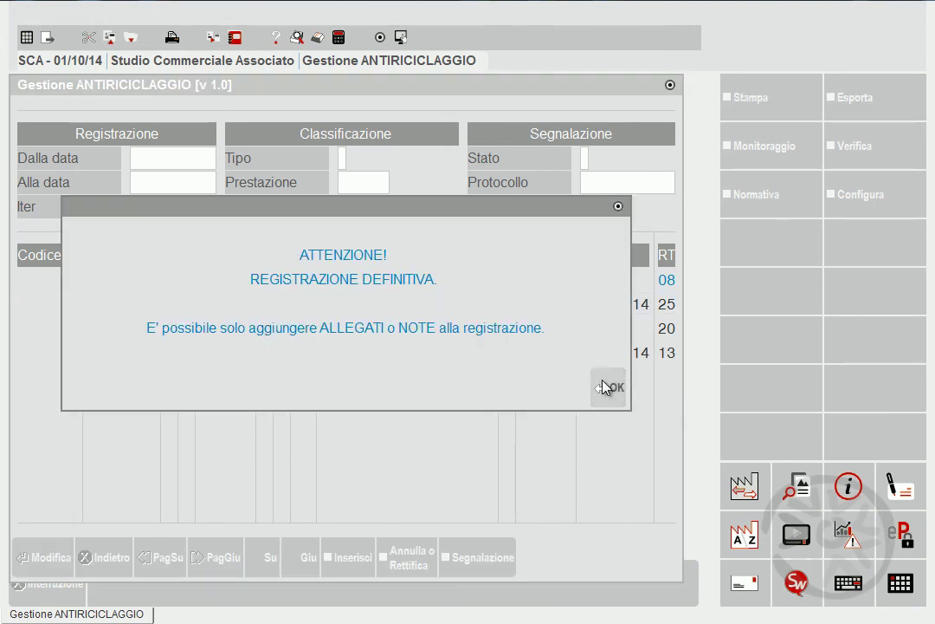
Step: Print the SEGNALAZIONE report for registration 1 to an on-screen preview
click(607, 387)
click(750, 197)
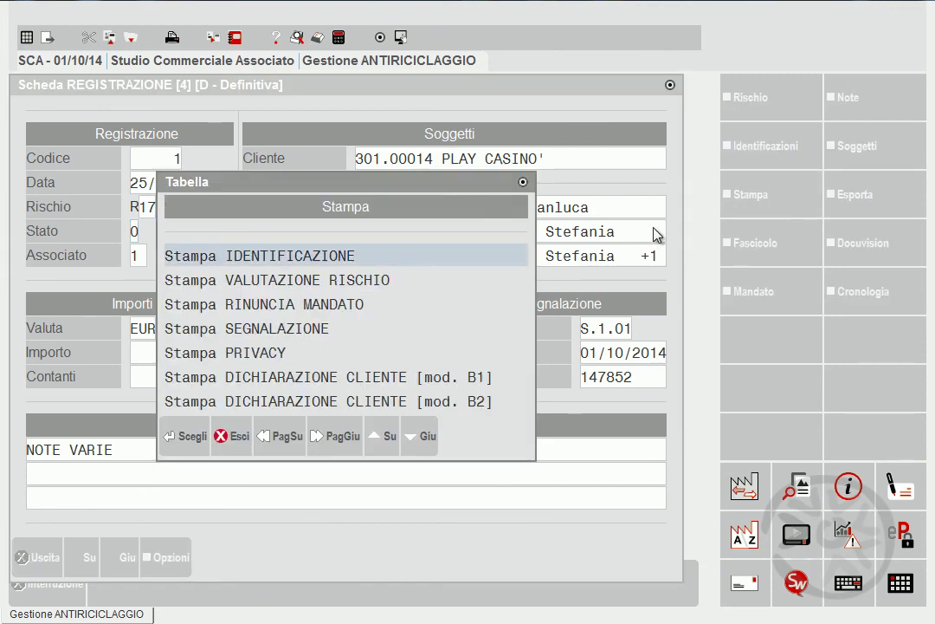
key(Down)
key(Down)
key(Down)
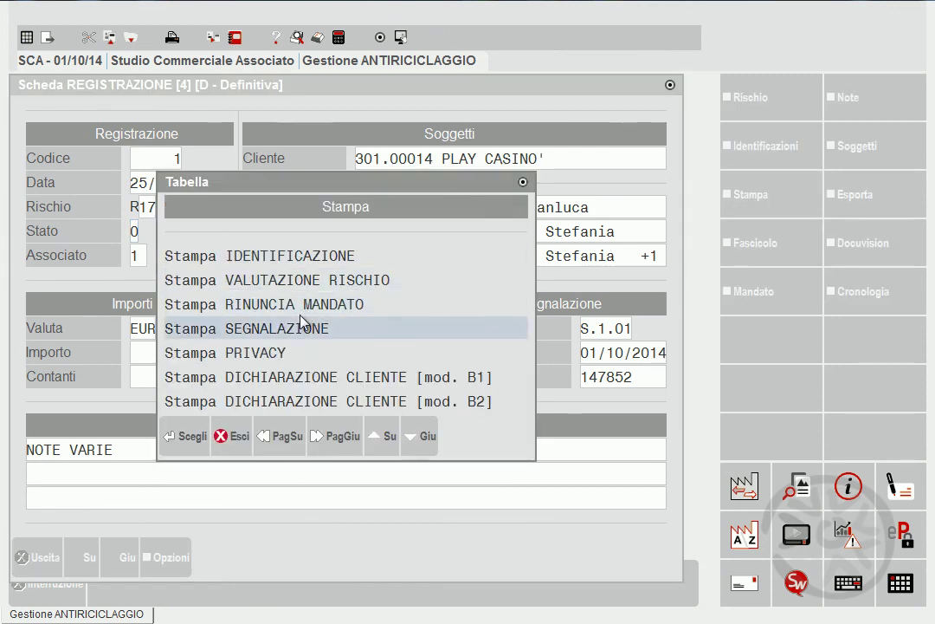
click(185, 437)
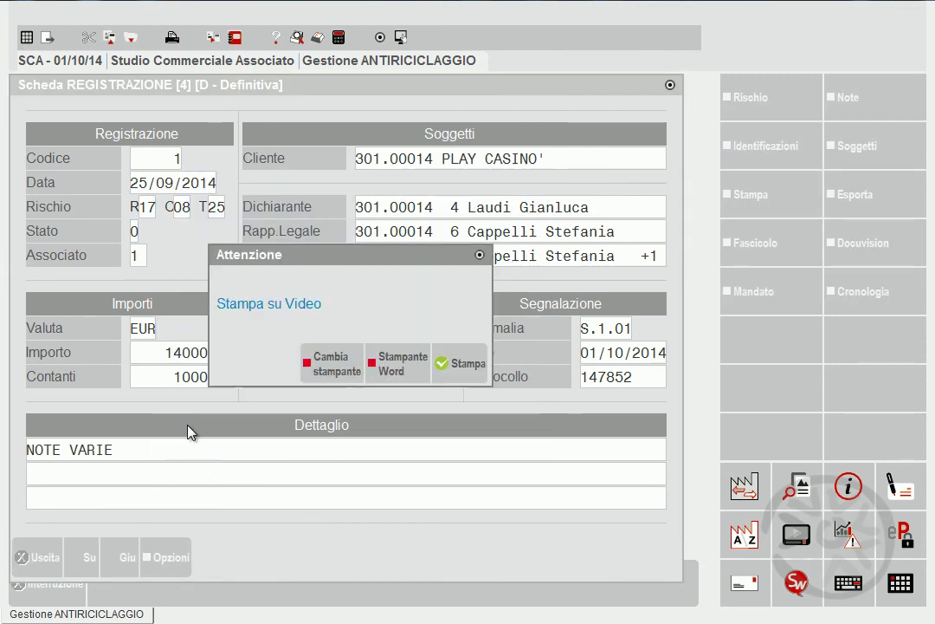
click(460, 365)
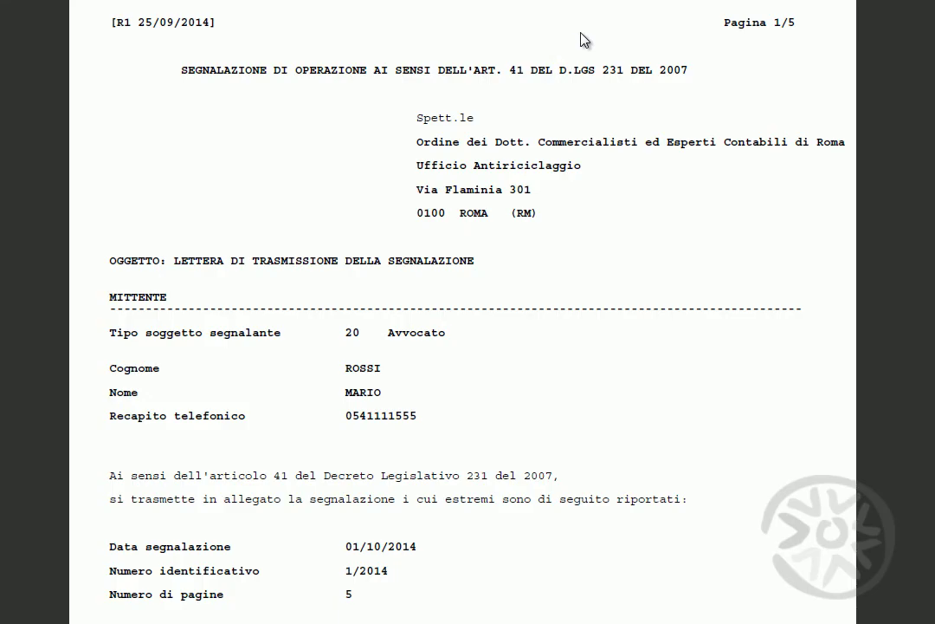
Step: Scroll through all five pages of the SEGNALAZIONE report preview
scroll(575, 59, down, 4)
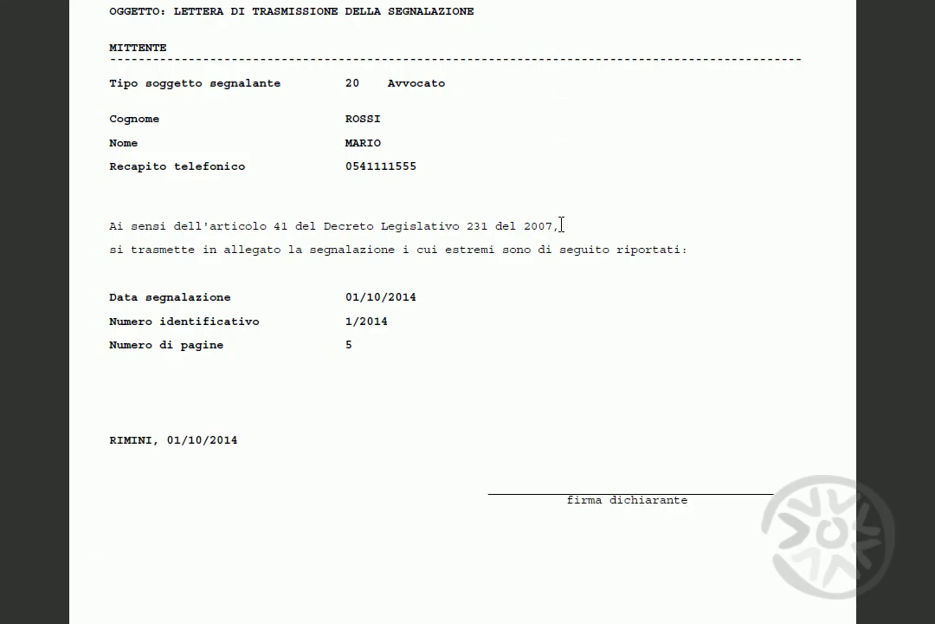
scroll(580, 242, down, 5)
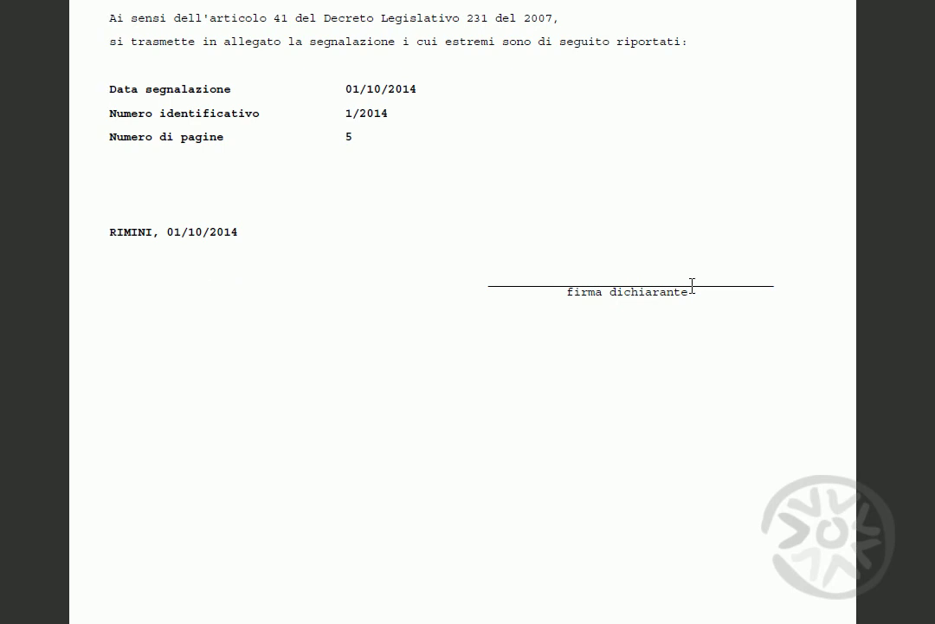
scroll(737, 315, down, 7)
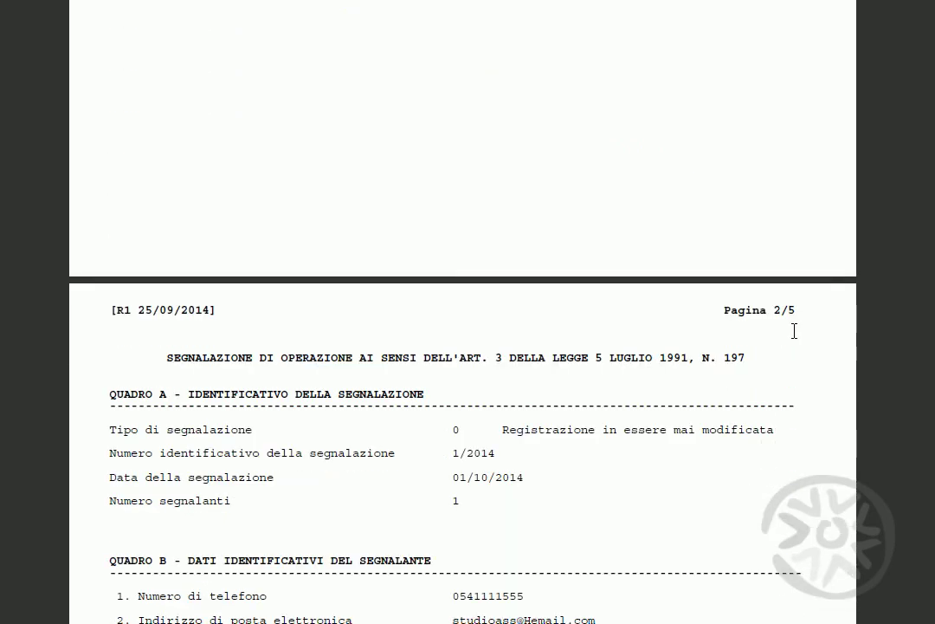
scroll(801, 340, down, 7)
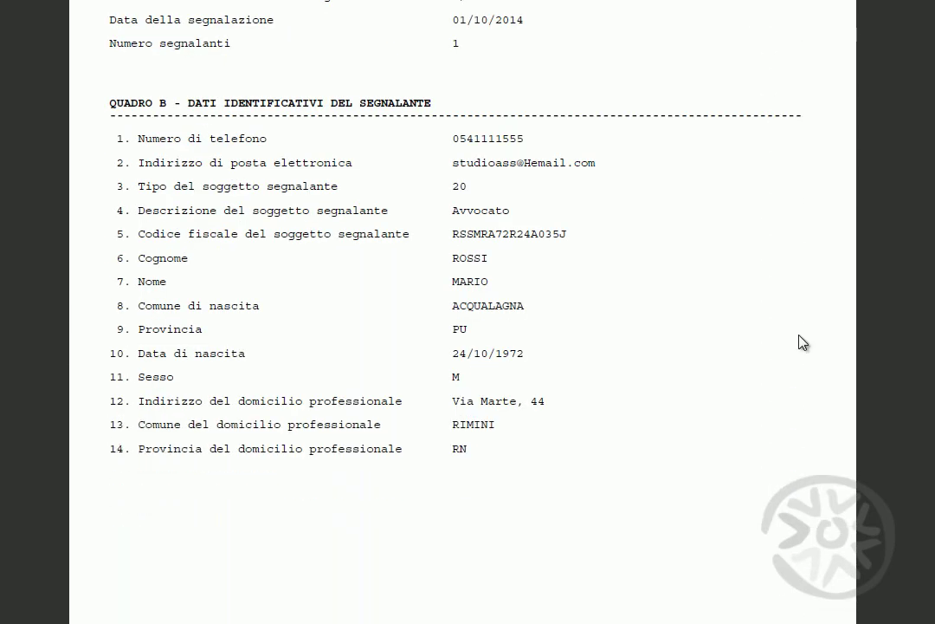
scroll(801, 341, down, 10)
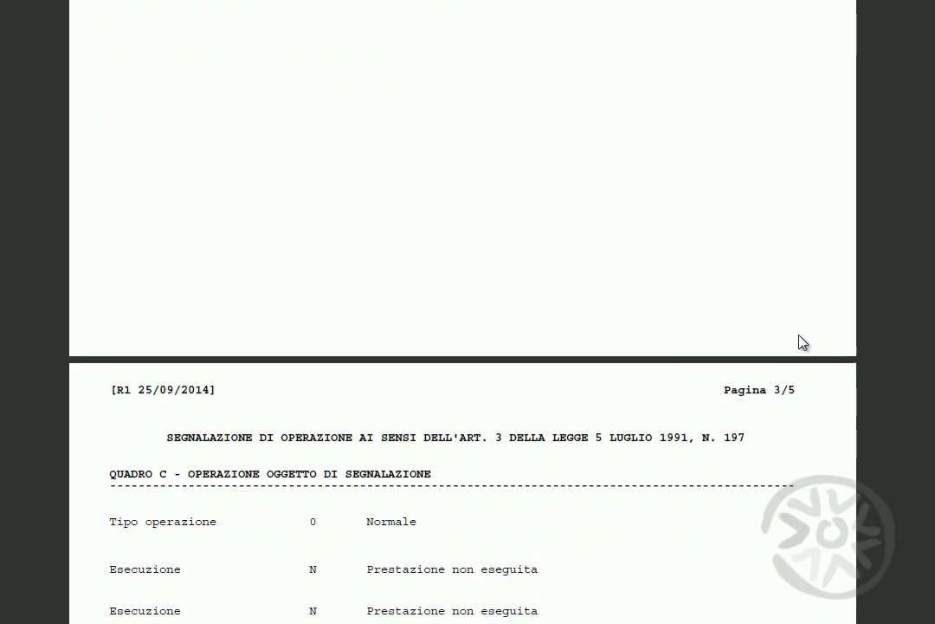
scroll(800, 339, down, 7)
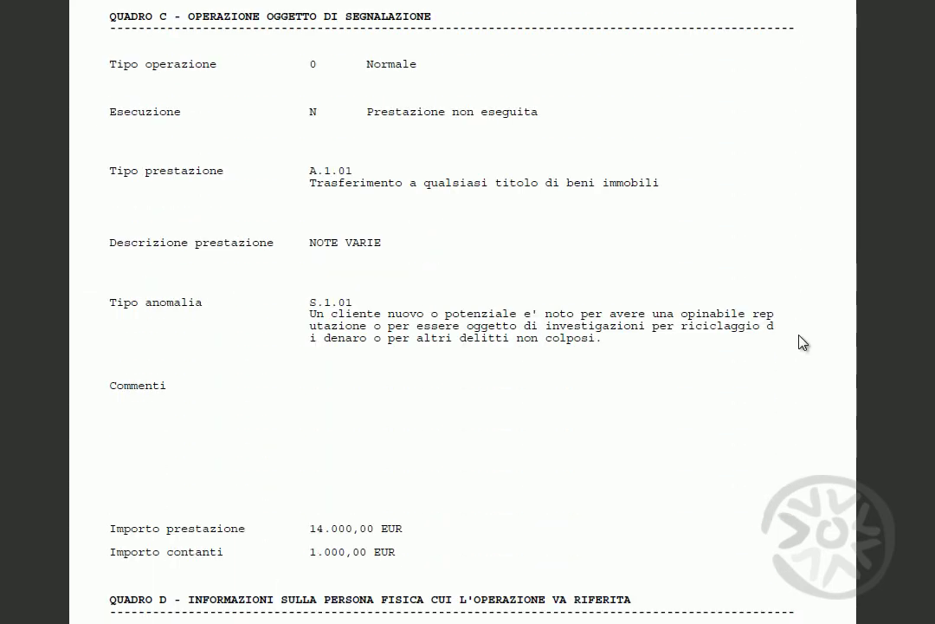
scroll(801, 343, down, 8)
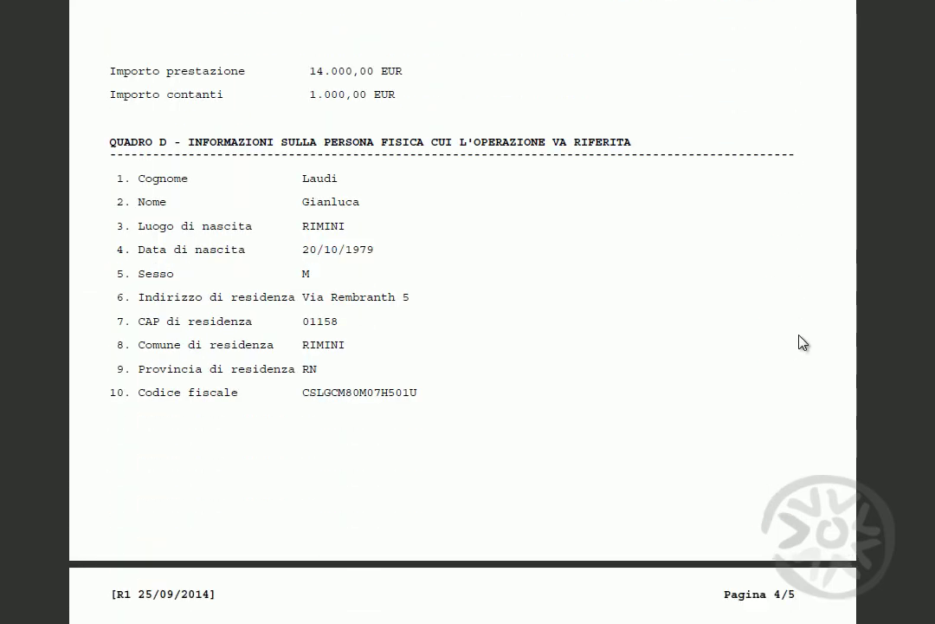
scroll(801, 342, down, 7)
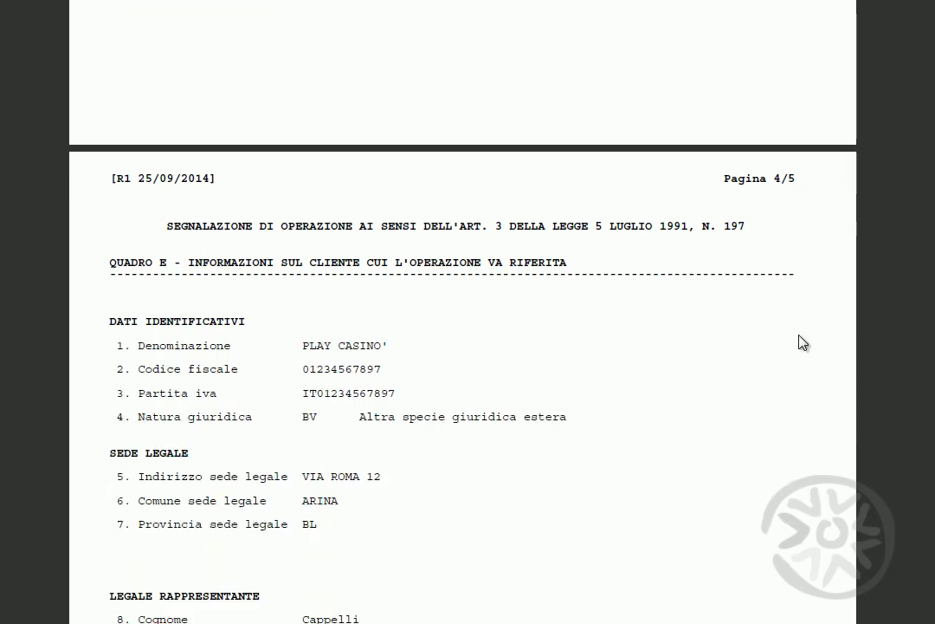
scroll(803, 342, down, 2)
scroll(801, 342, down, 8)
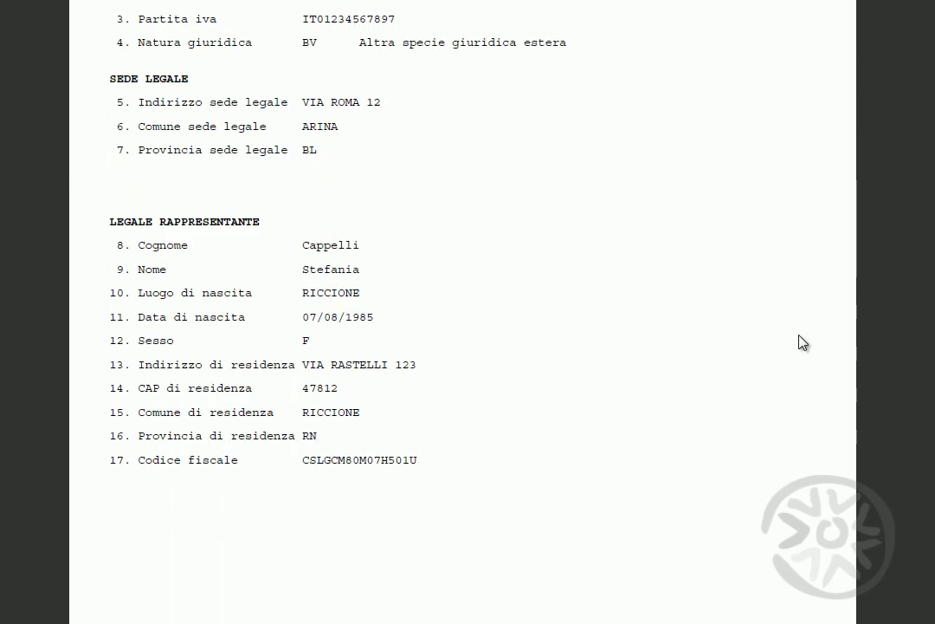
scroll(803, 342, down, 8)
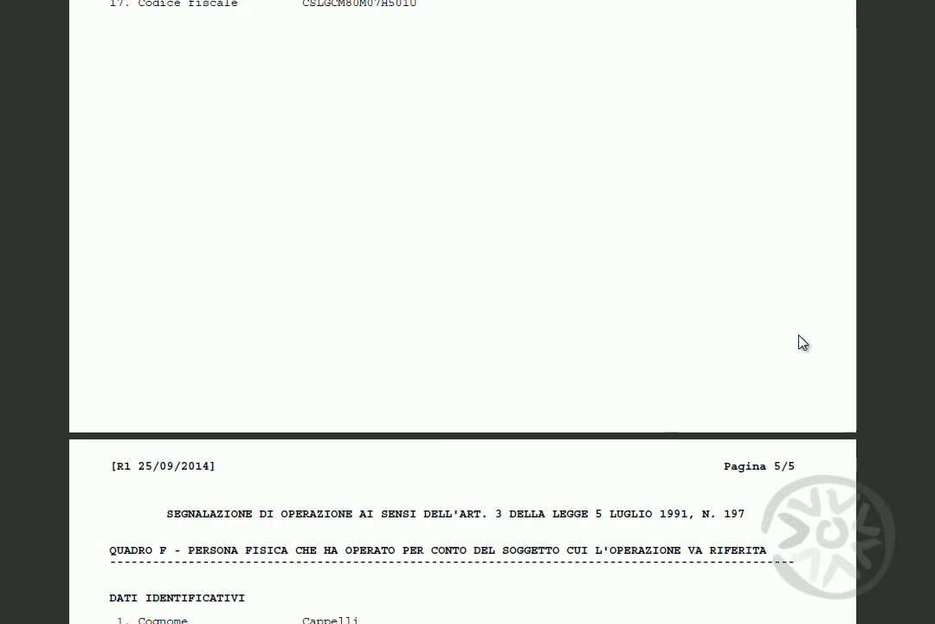
scroll(803, 343, down, 4)
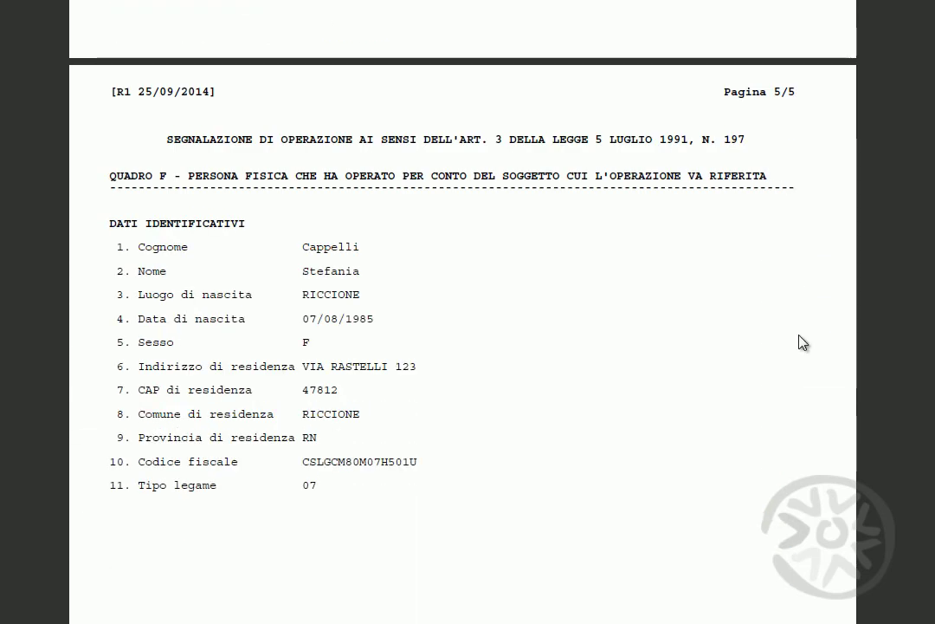
scroll(803, 342, down, 1)
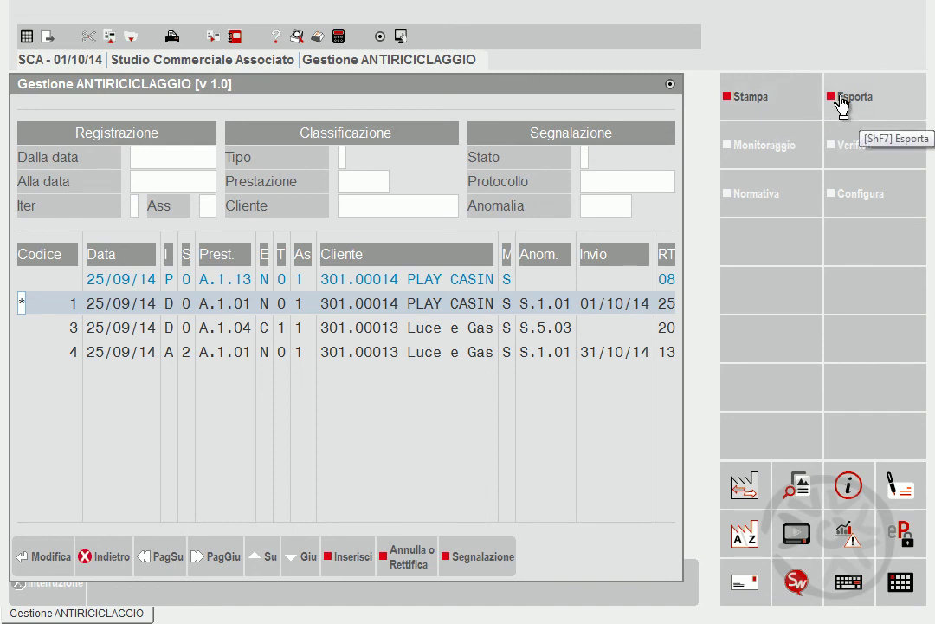
Step: Print the REGISTRO DELLA CLIENTELA client register to an on-screen preview
click(751, 98)
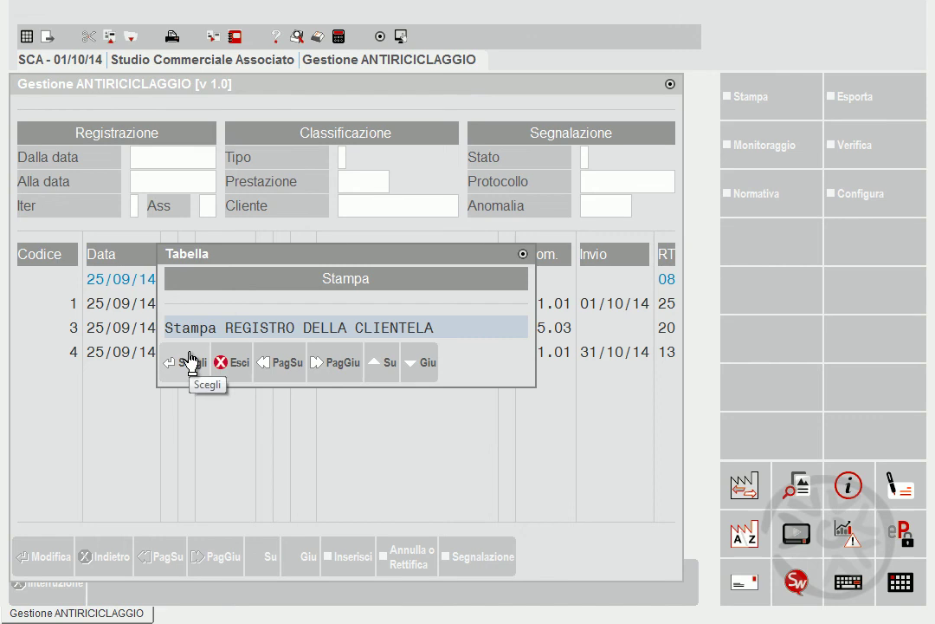
click(190, 360)
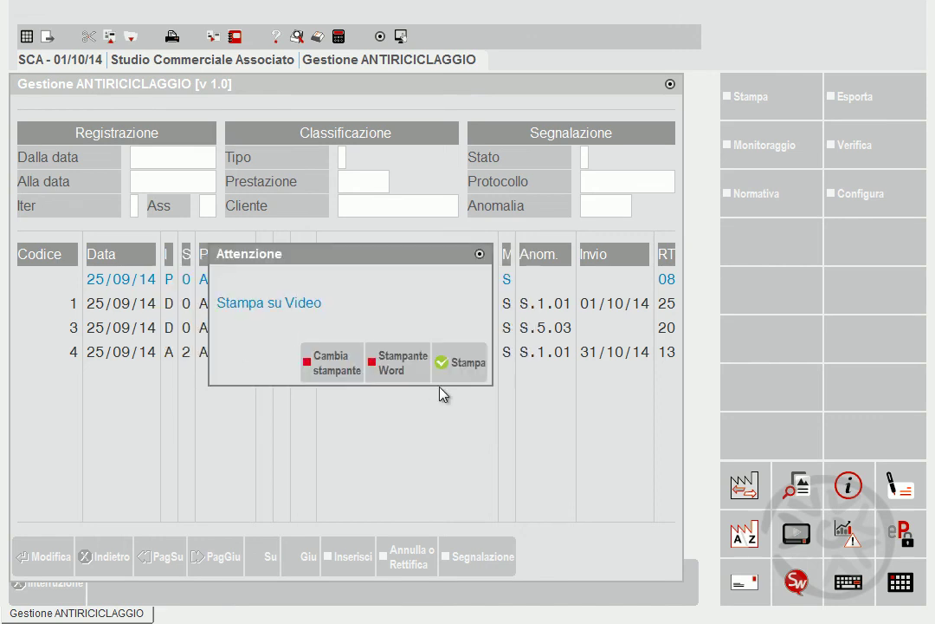
click(459, 362)
Step: Scroll the client register preview down to its closing page certifying 3 pages
scroll(916, 421, down, 4)
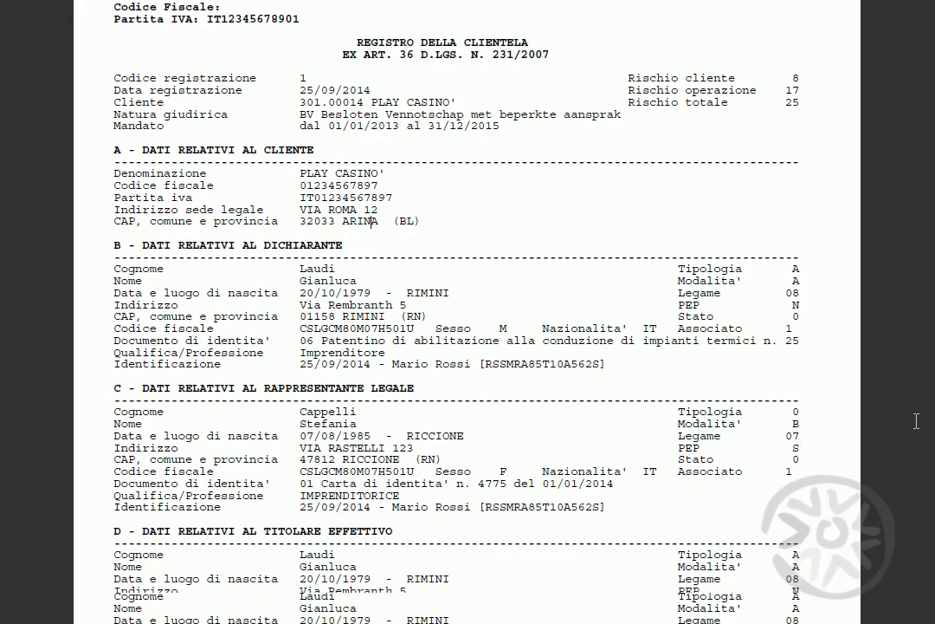
scroll(917, 421, down, 8)
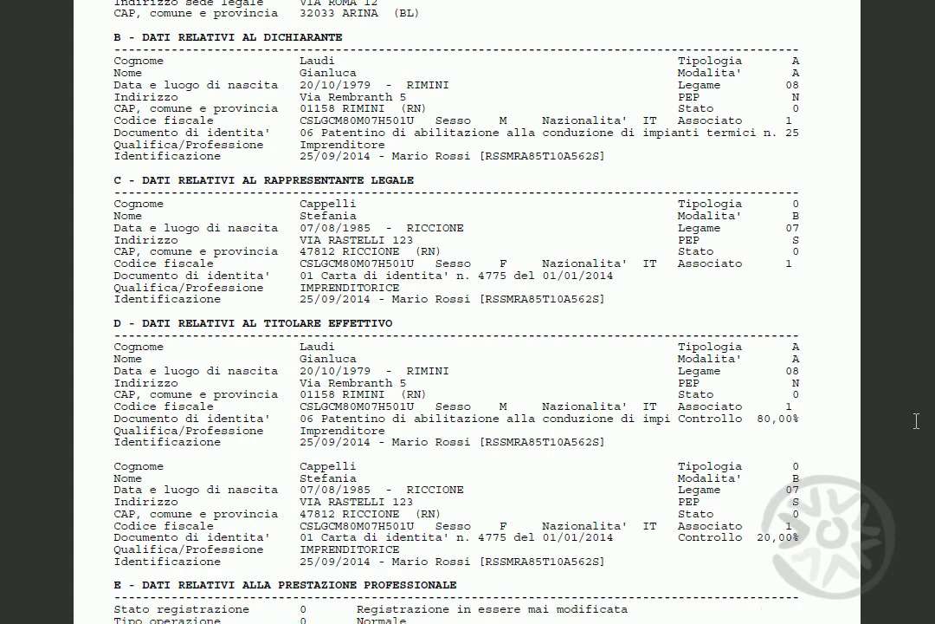
scroll(47, 333, down, 10)
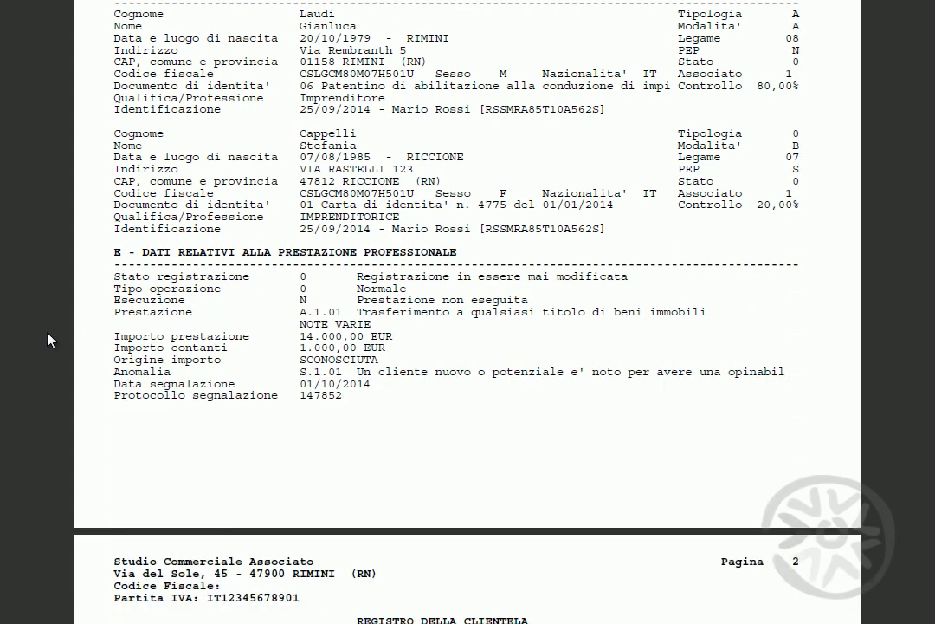
scroll(48, 332, down, 10)
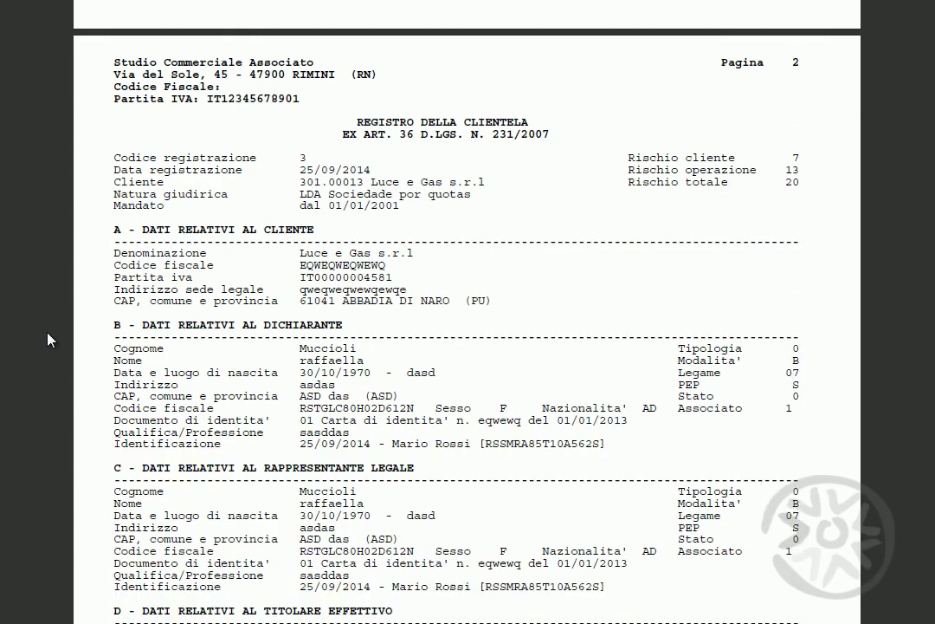
scroll(48, 337, down, 12)
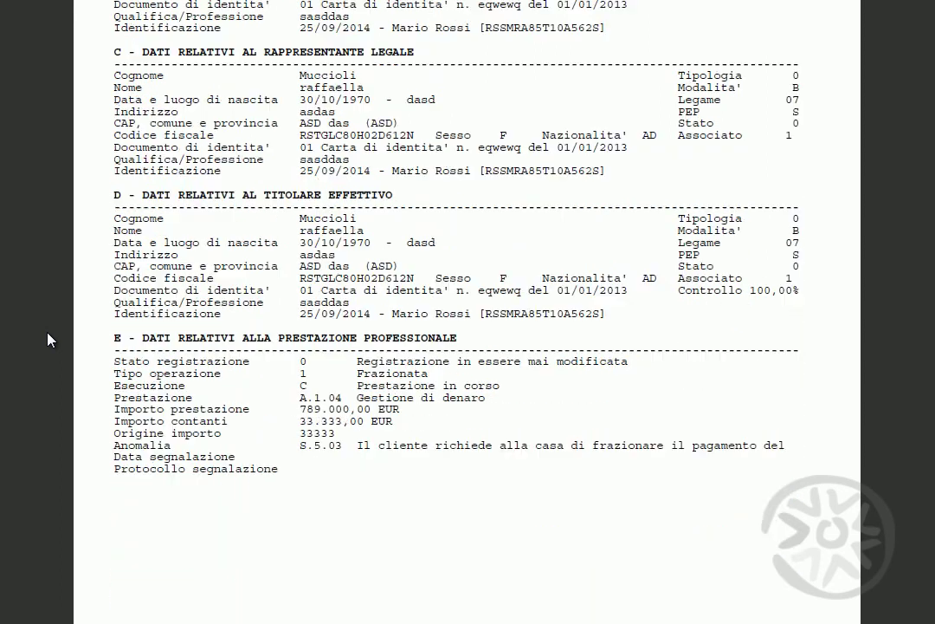
scroll(47, 338, down, 9)
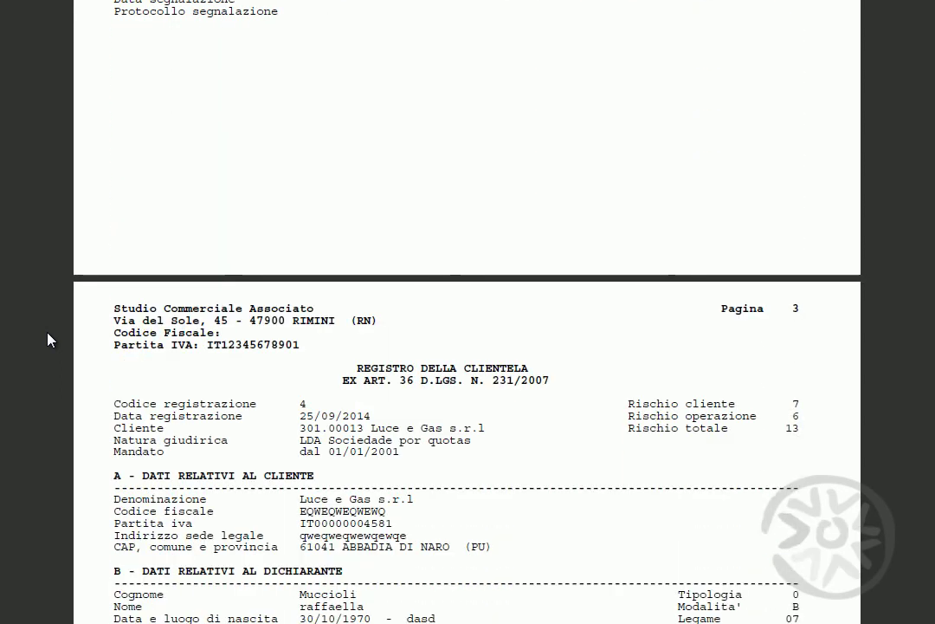
scroll(48, 339, down, 10)
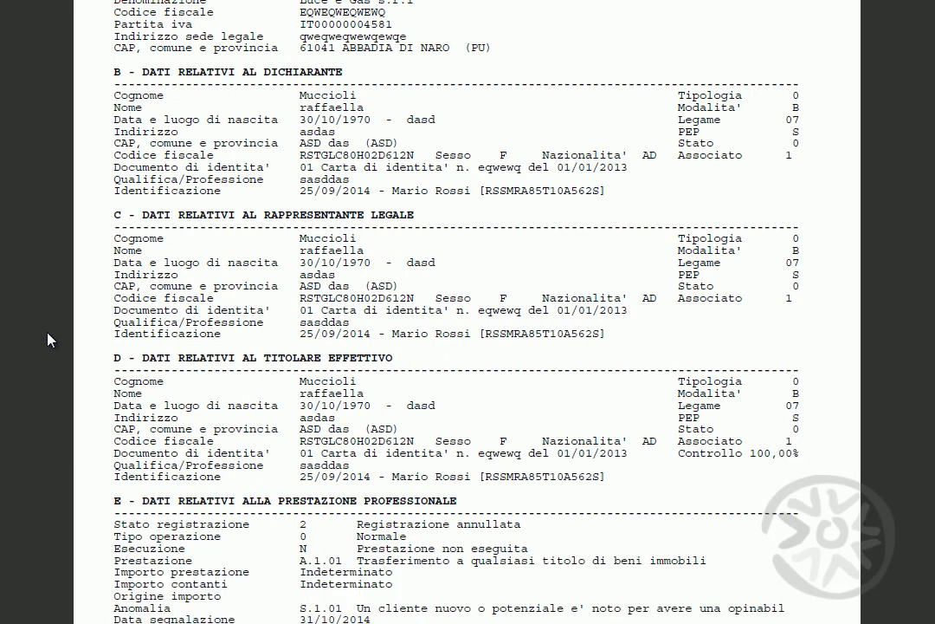
scroll(47, 340, down, 10)
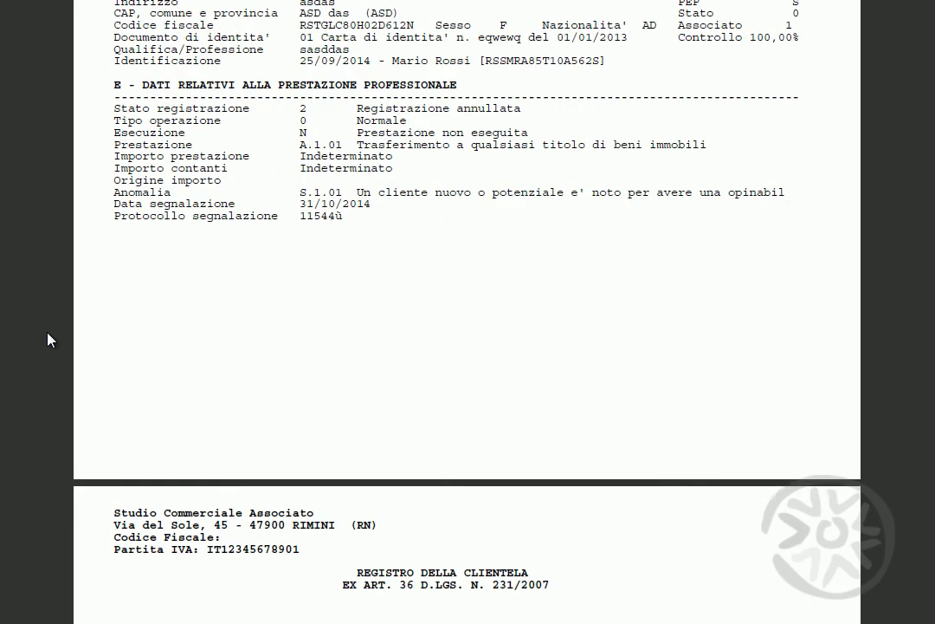
scroll(48, 340, down, 1)
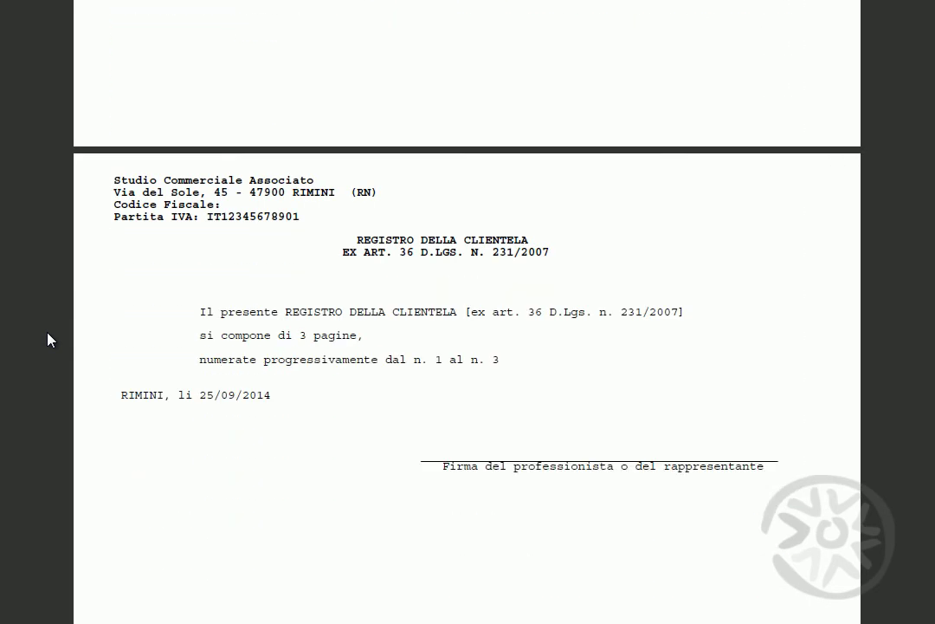